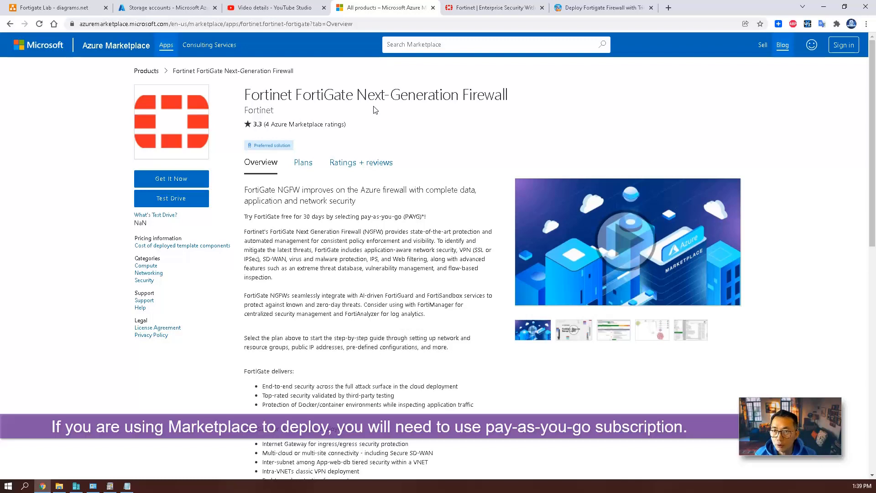
Back in YouTube Studio, highlight 'VM' and then the RAM size in the earlier video's title.
{"action": "left_click", "coordinate": [276, 11]}
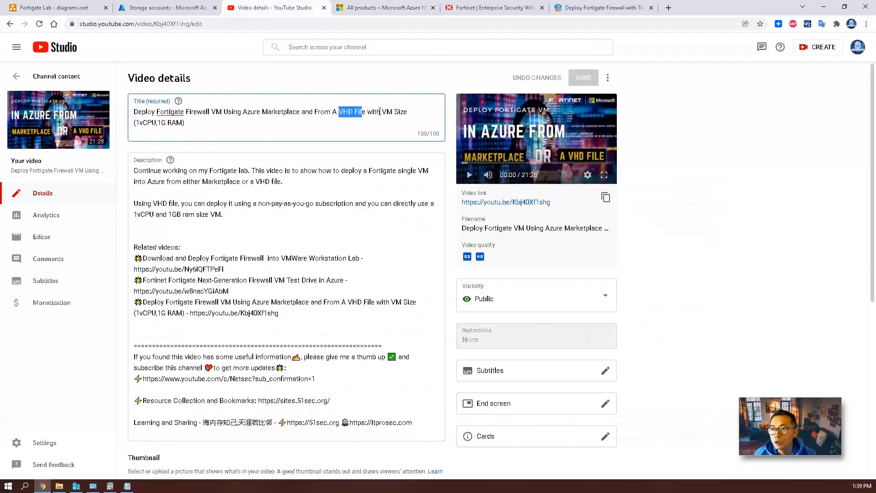
{"action": "left_click_drag", "start_coordinate": [380, 111], "coordinate": [394, 112]}
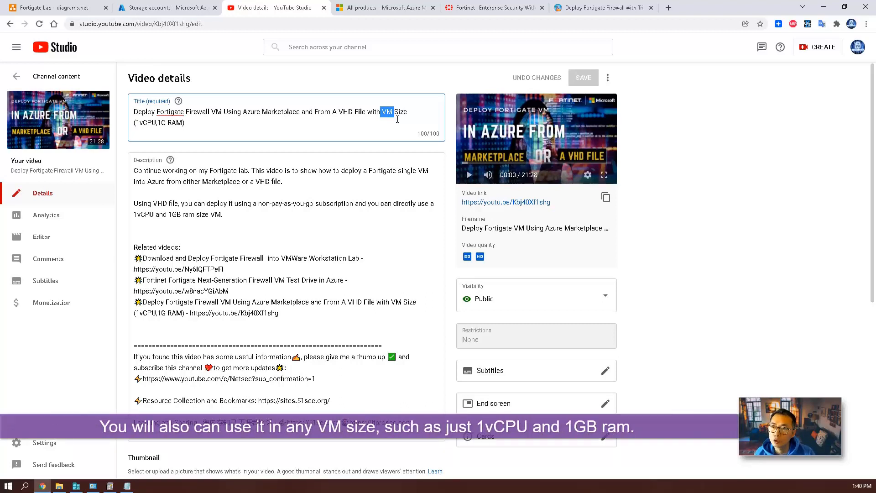
{"action": "left_click", "coordinate": [395, 117]}
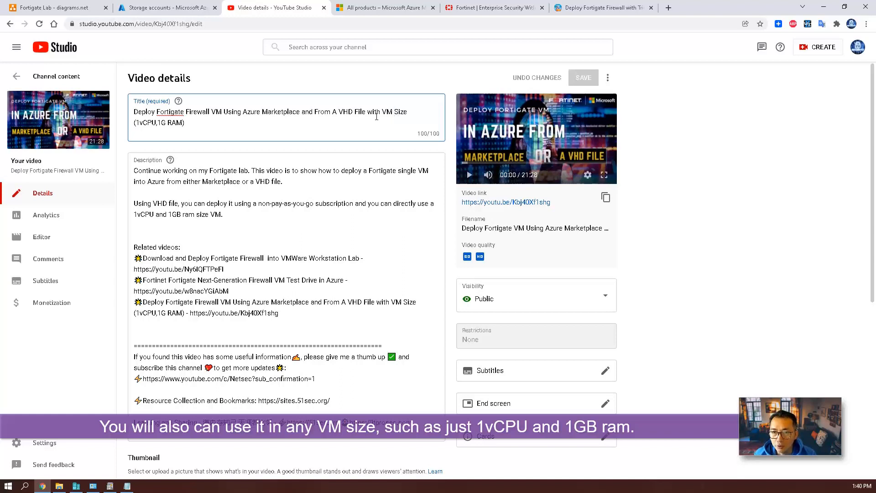
{"action": "left_click_drag", "start_coordinate": [185, 122], "coordinate": [171, 122]}
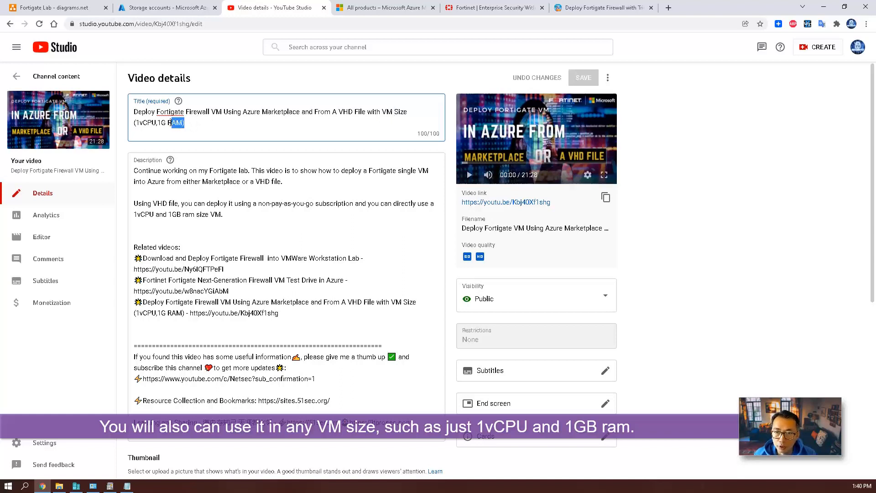
Glance at the FortiGate Marketplace listing, then bring up the ten-step lab plan in Notepad.
{"action": "left_click", "coordinate": [393, 8]}
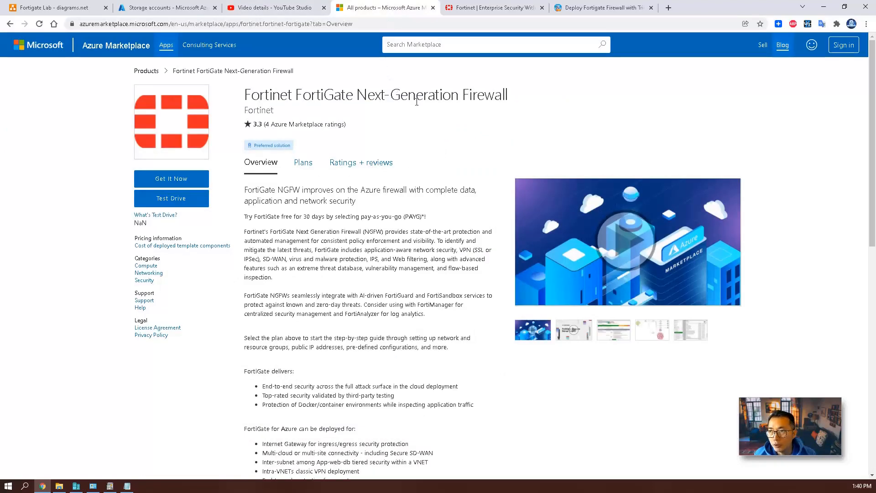
{"action": "left_click", "coordinate": [279, 8]}
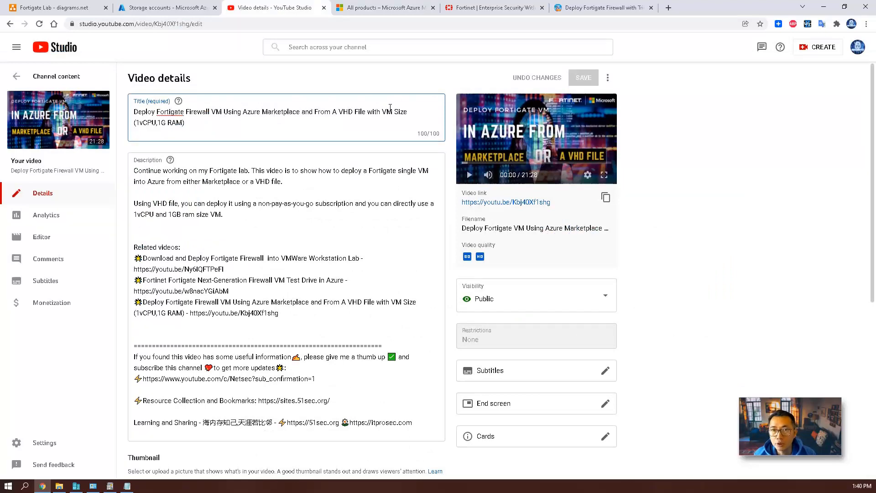
{"action": "left_click", "coordinate": [126, 485]}
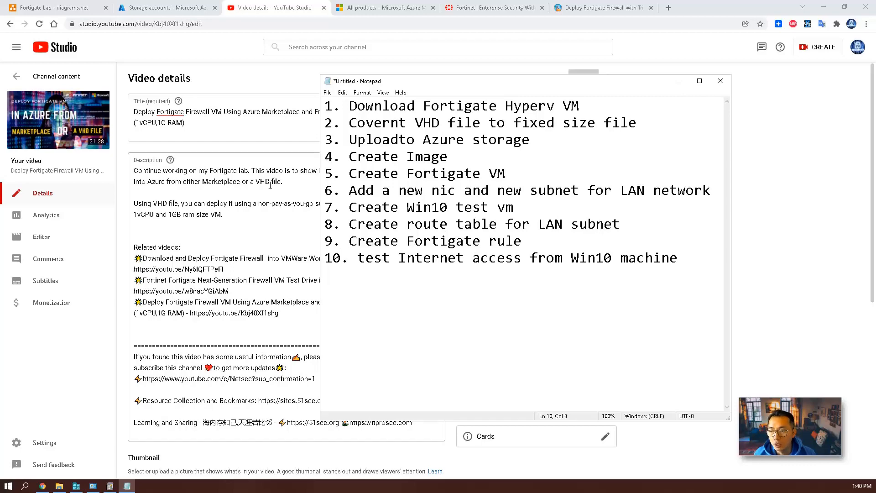
Send the lab plan behind the browser and highlight the vCPU and RAM sizes in the title.
{"action": "left_click", "coordinate": [270, 185]}
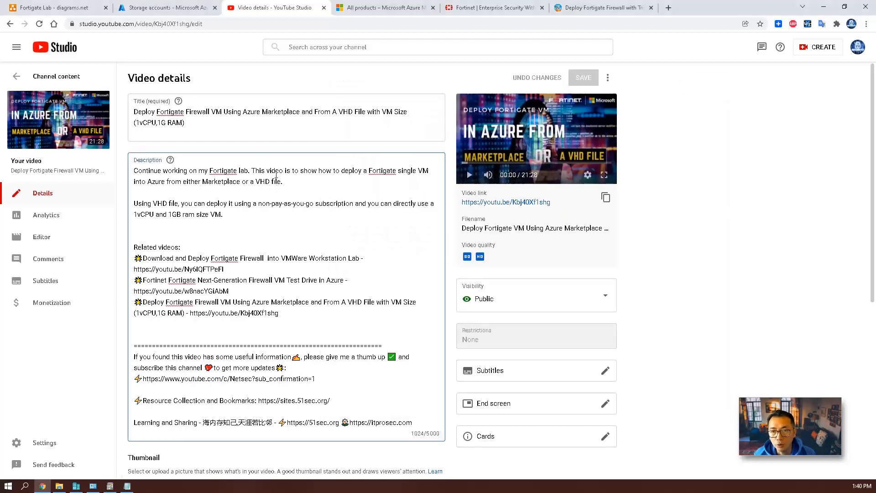
{"action": "left_click_drag", "start_coordinate": [184, 123], "coordinate": [136, 122]}
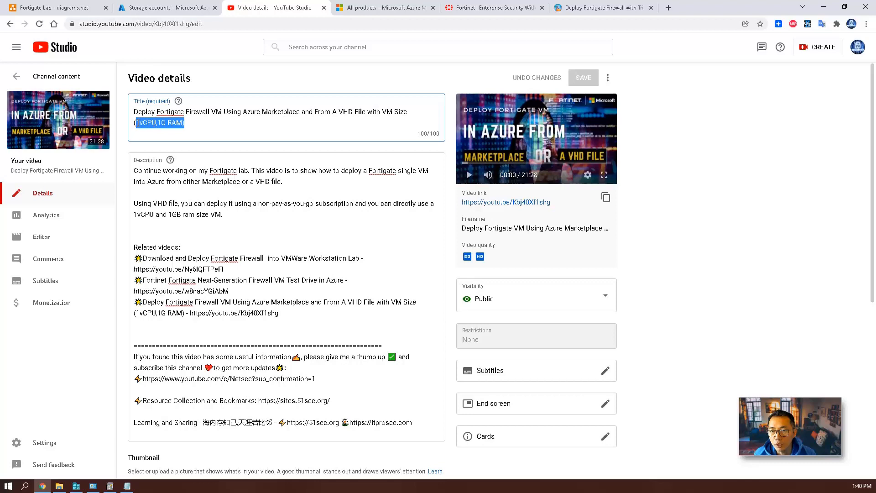
{"action": "left_click", "coordinate": [221, 129]}
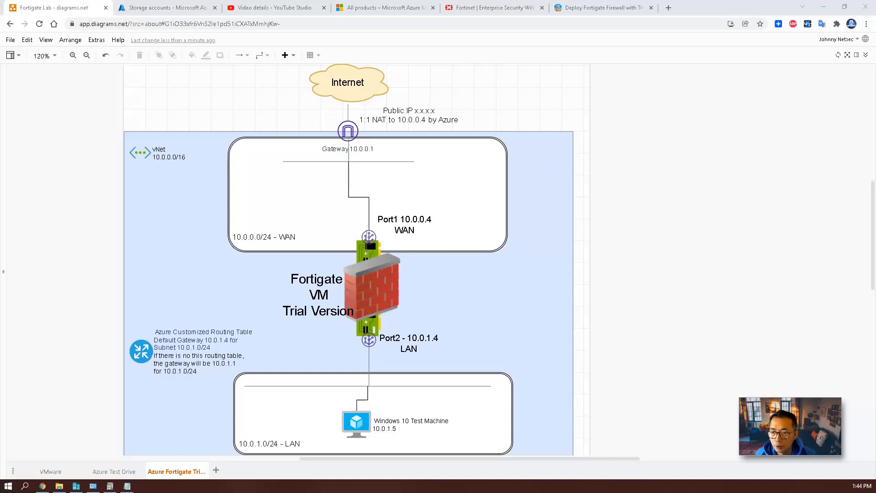
Point out the FortiGate, its NIC, Port1 10.0.0.4, Port2 10.0.1.4, routing table and Windows 10 machine.
{"action": "left_click", "coordinate": [367, 287]}
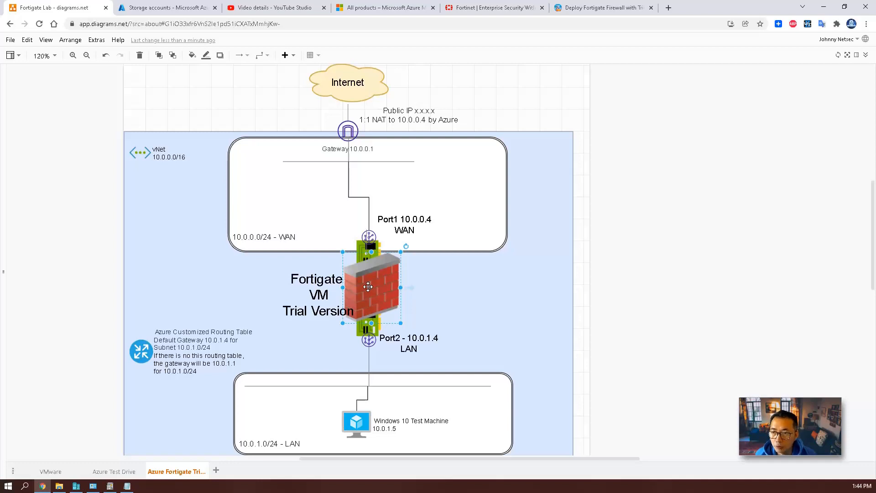
{"action": "left_click", "coordinate": [357, 247]}
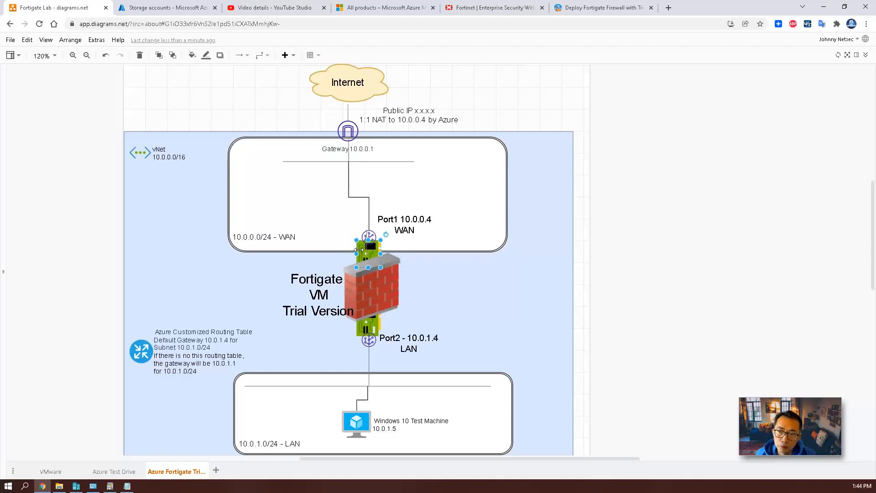
{"action": "left_click", "coordinate": [404, 226]}
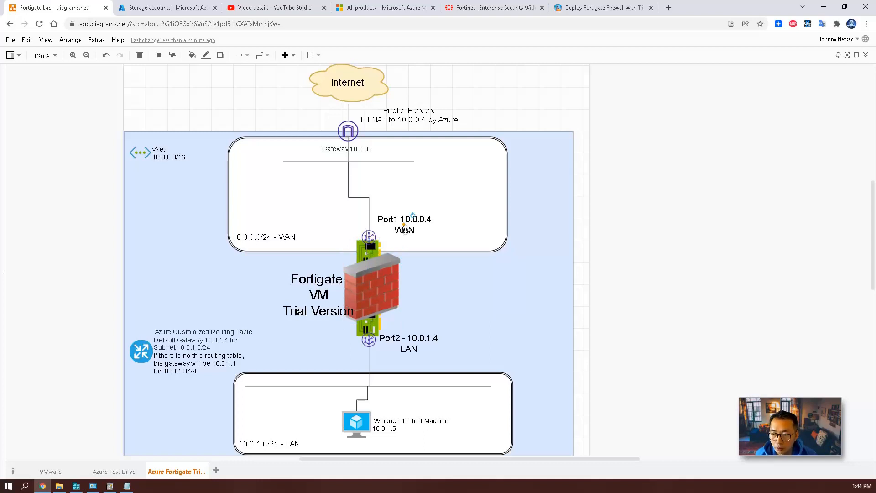
{"action": "left_click", "coordinate": [403, 341]}
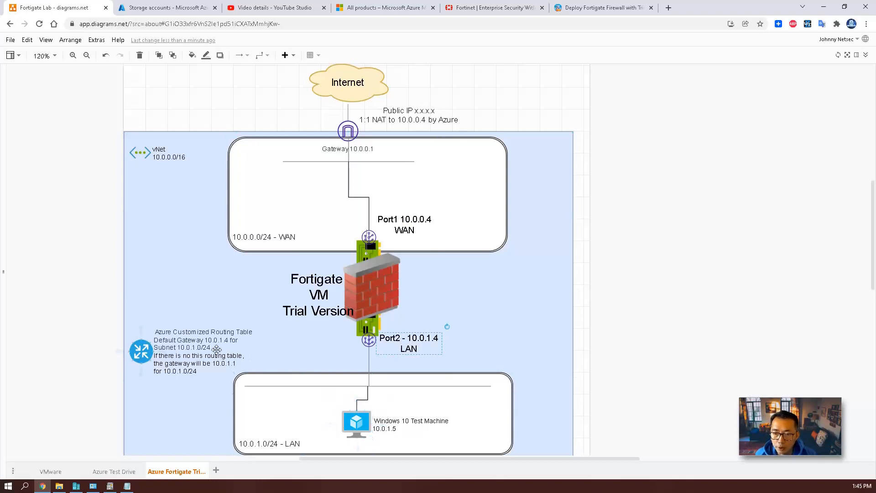
{"action": "left_click", "coordinate": [190, 343]}
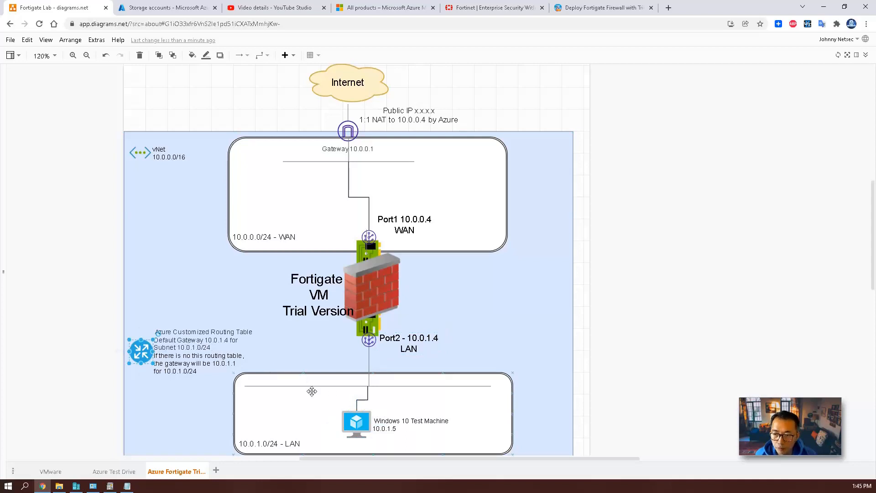
{"action": "left_click", "coordinate": [437, 424]}
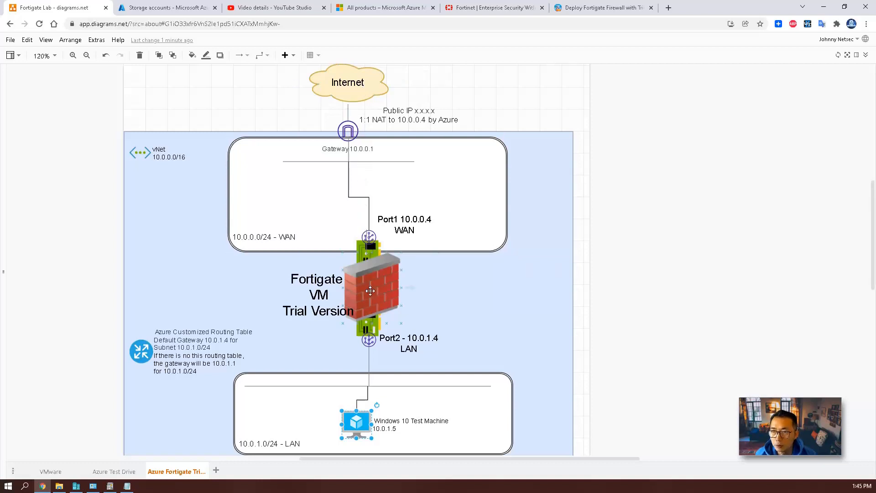
{"action": "left_click", "coordinate": [623, 301]}
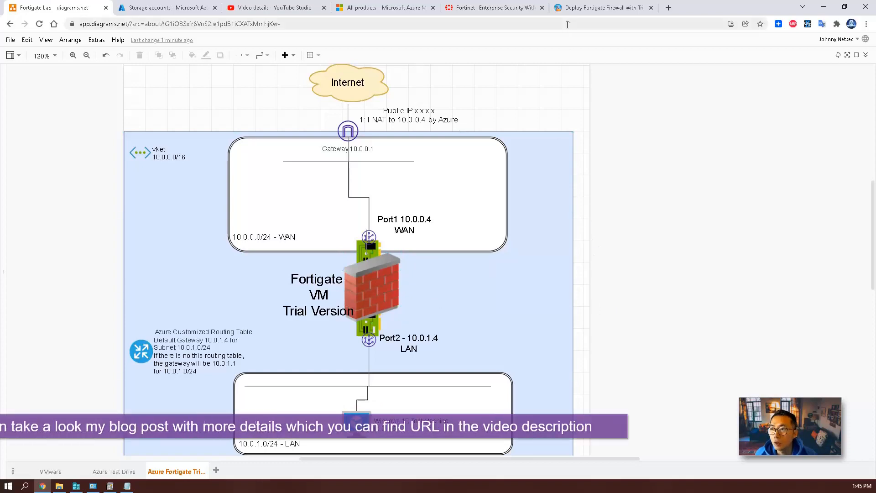
{"action": "left_click", "coordinate": [574, 8]}
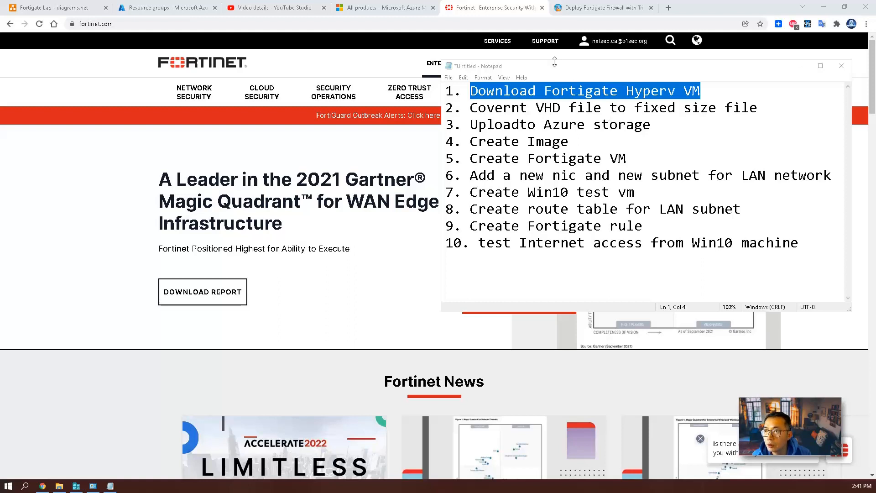
Open FortiCloud's VM Images page and list the FortiGate images for Azure.
{"action": "mouse_move", "coordinate": [547, 42]}
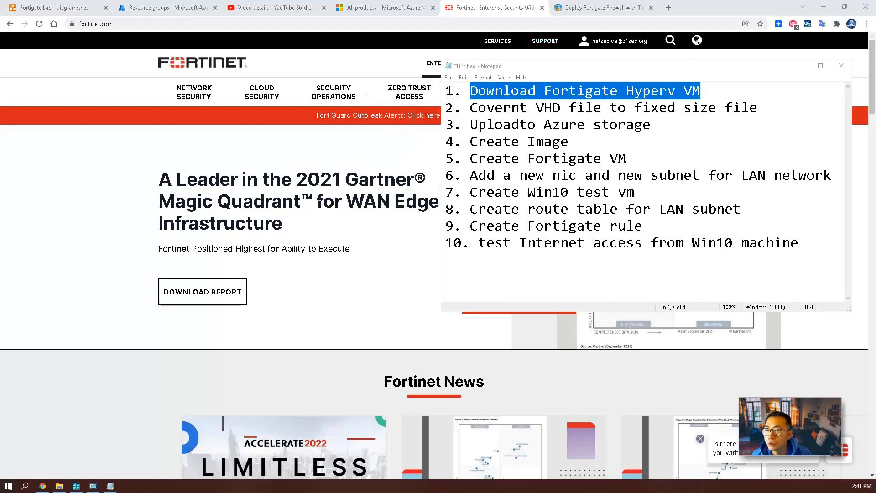
{"action": "left_click", "coordinate": [354, 270]}
{"action": "mouse_move", "coordinate": [548, 42]}
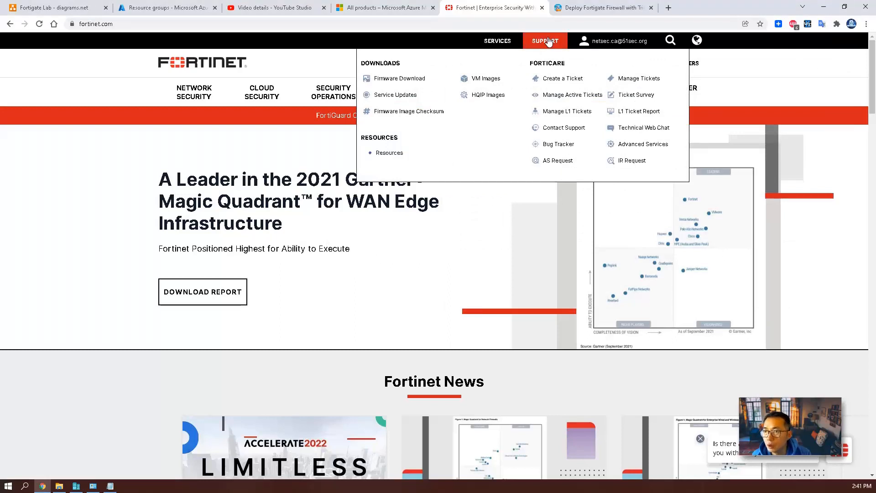
{"action": "left_click", "coordinate": [484, 84]}
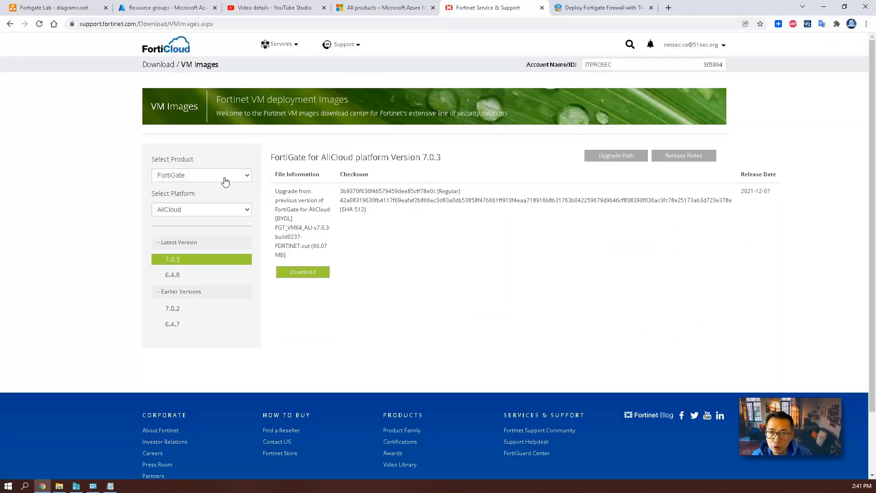
{"action": "left_click", "coordinate": [226, 178]}
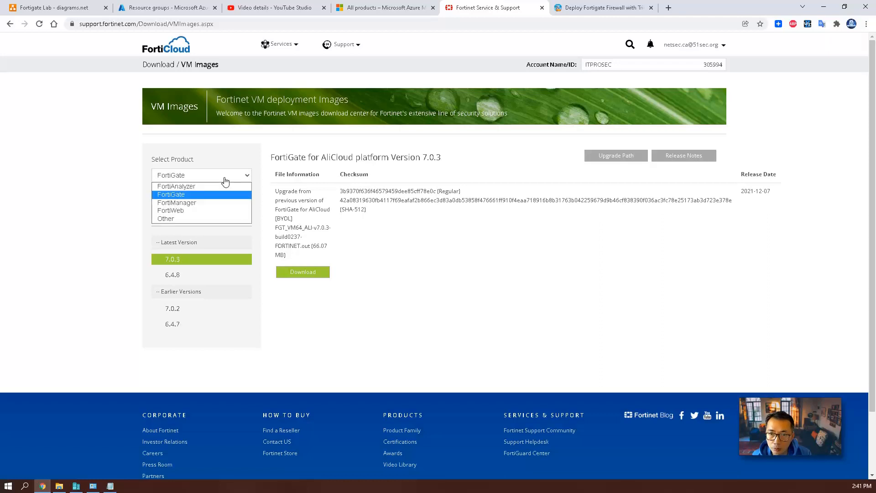
{"action": "left_click", "coordinate": [226, 194]}
{"action": "left_click", "coordinate": [228, 212]}
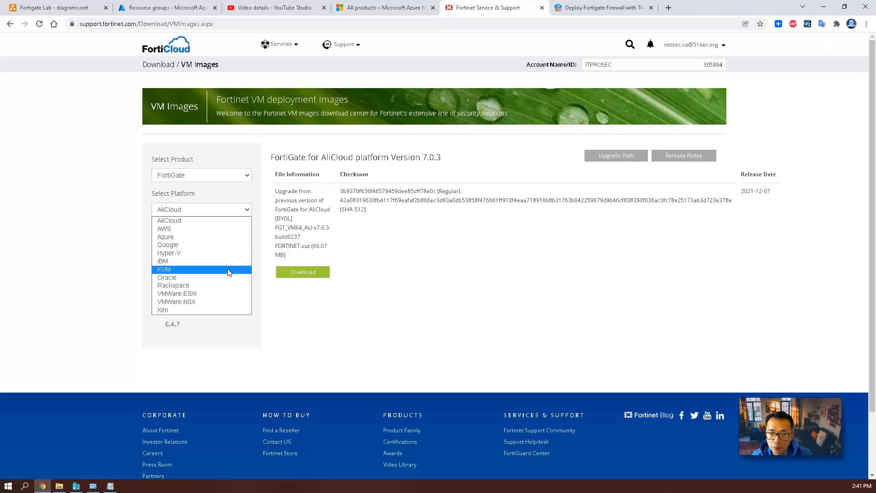
{"action": "left_click", "coordinate": [227, 237]}
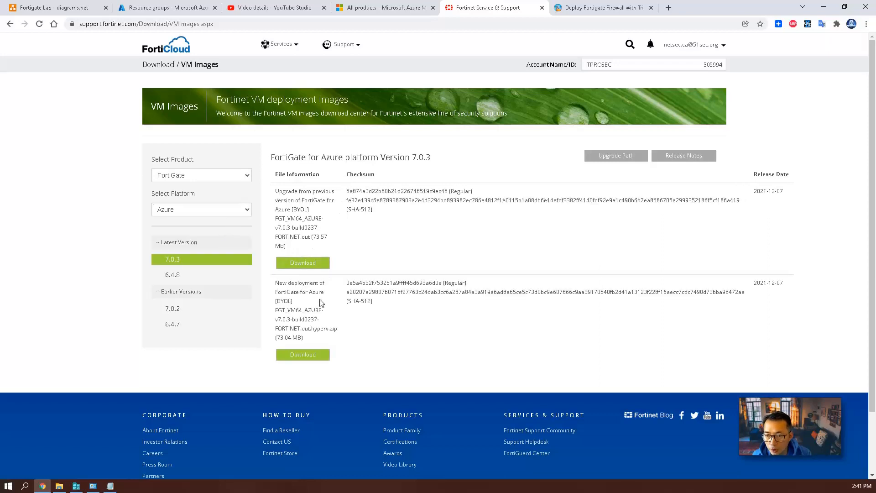
Switch the platform to Hyper-V, version 6.4.8, and download the new-deployment zip (64.01 MB).
{"action": "left_click_drag", "start_coordinate": [294, 303], "coordinate": [275, 303]}
{"action": "left_click", "coordinate": [244, 214]}
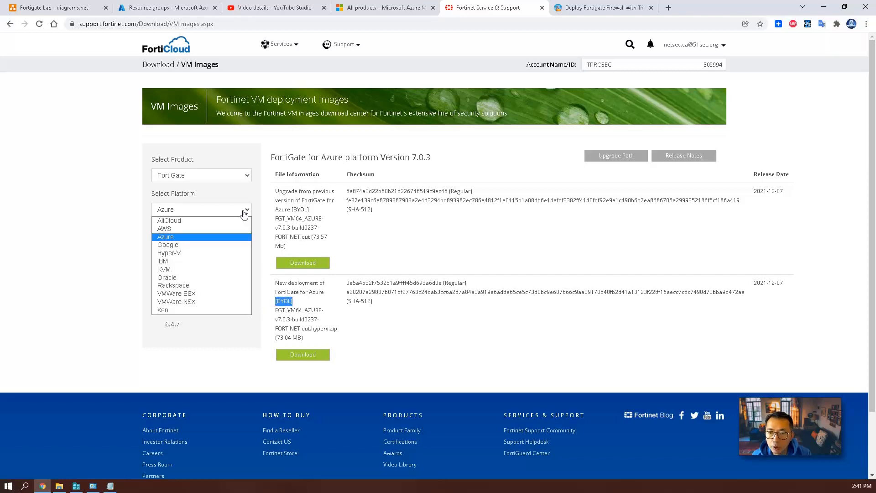
{"action": "left_click", "coordinate": [241, 253]}
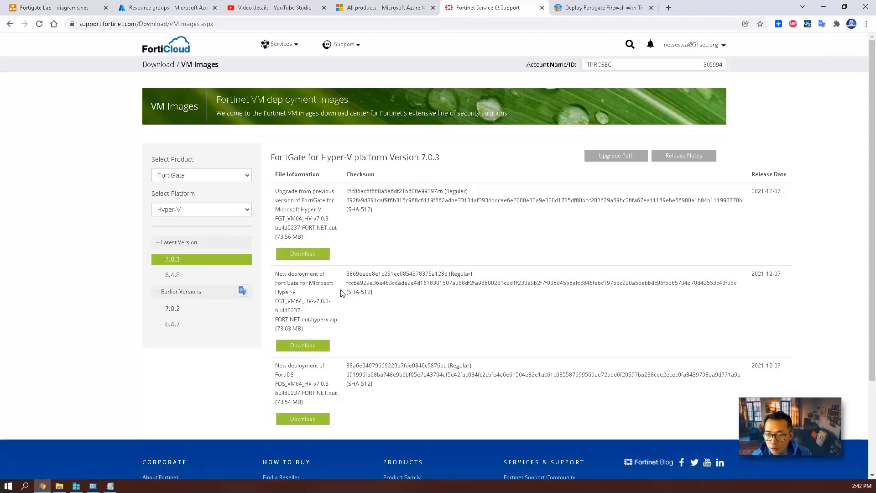
{"action": "left_click", "coordinate": [188, 275]}
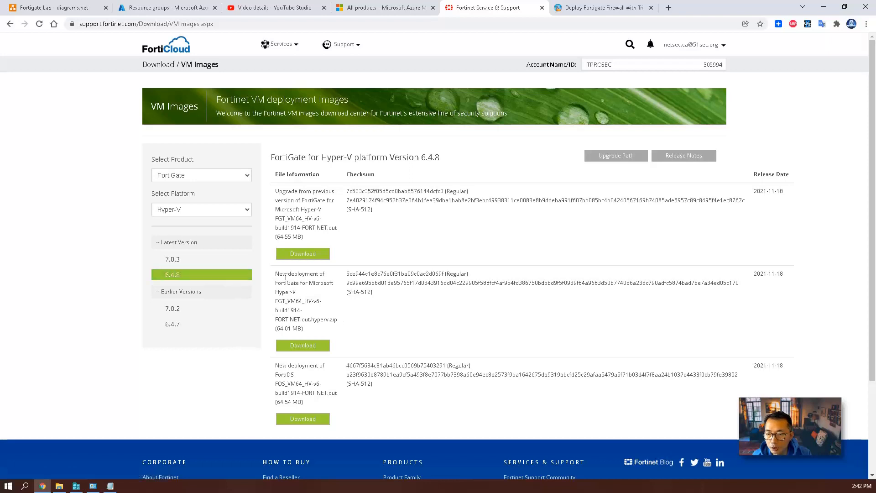
{"action": "left_click_drag", "start_coordinate": [276, 274], "coordinate": [333, 282]}
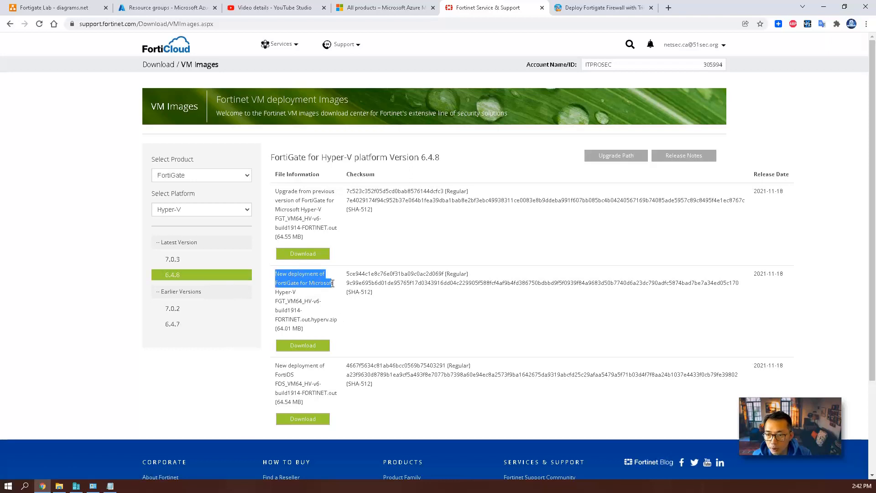
{"action": "left_click", "coordinate": [318, 315]}
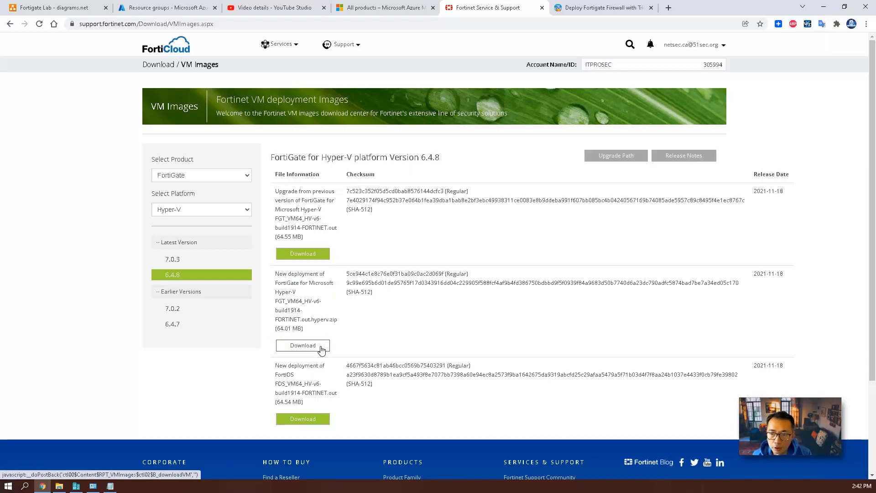
{"action": "left_click", "coordinate": [321, 348]}
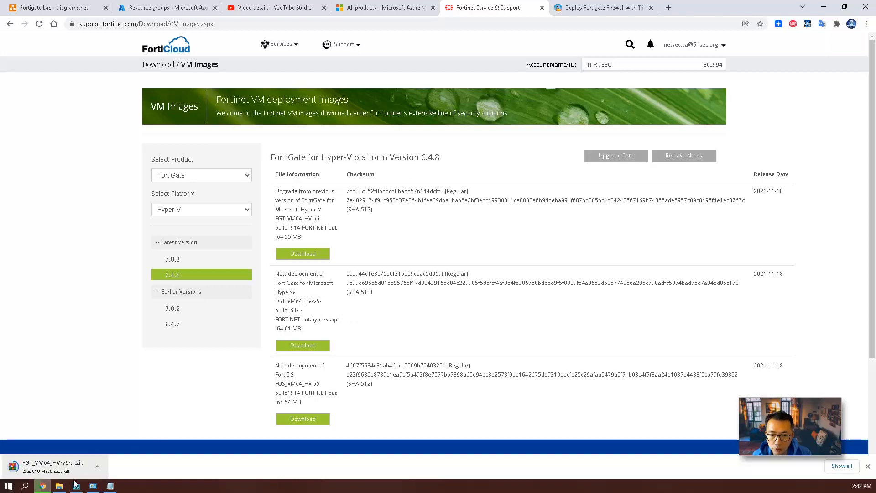
Go up to D:\temp and open the extracted hyperv package's Virtual Hard Disks folder.
{"action": "left_click", "coordinate": [59, 485]}
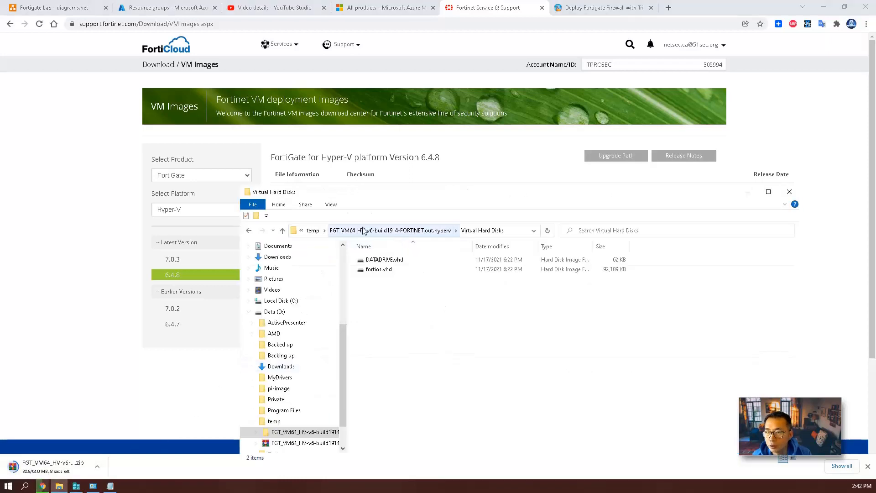
{"action": "left_click", "coordinate": [313, 230]}
{"action": "left_click", "coordinate": [427, 272]}
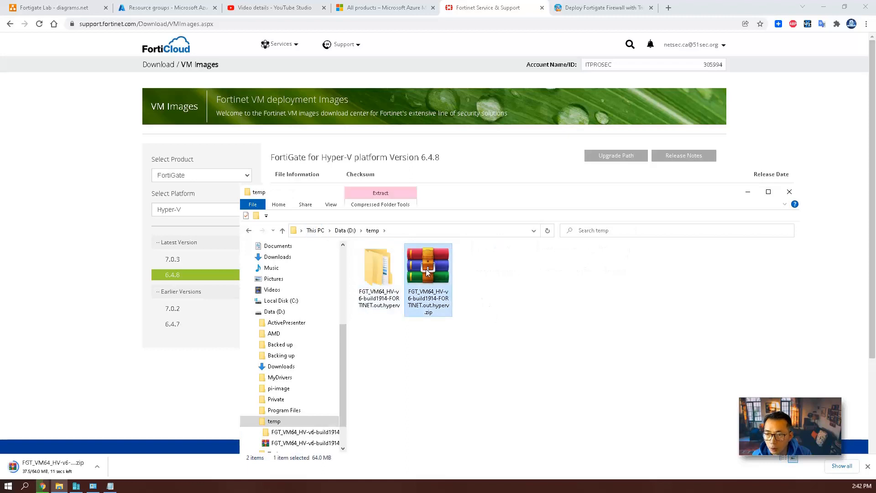
{"action": "left_click", "coordinate": [380, 266]}
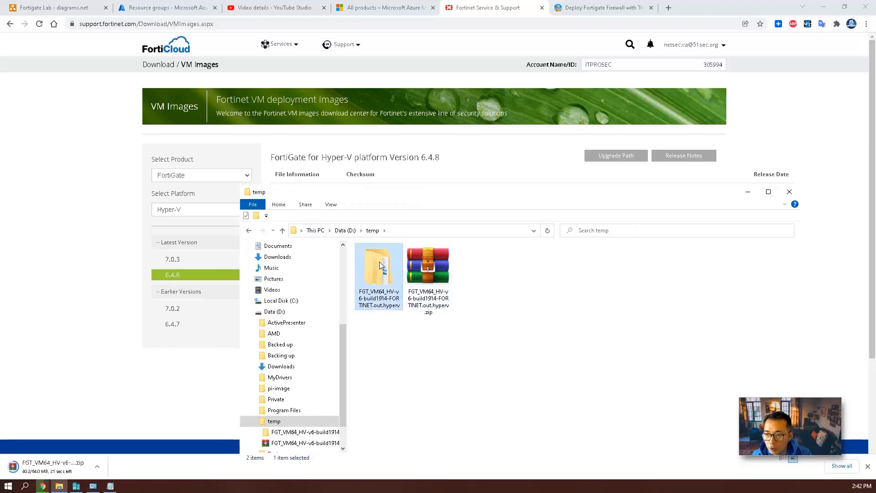
{"action": "double_click", "coordinate": [379, 261]}
{"action": "left_click", "coordinate": [412, 273]}
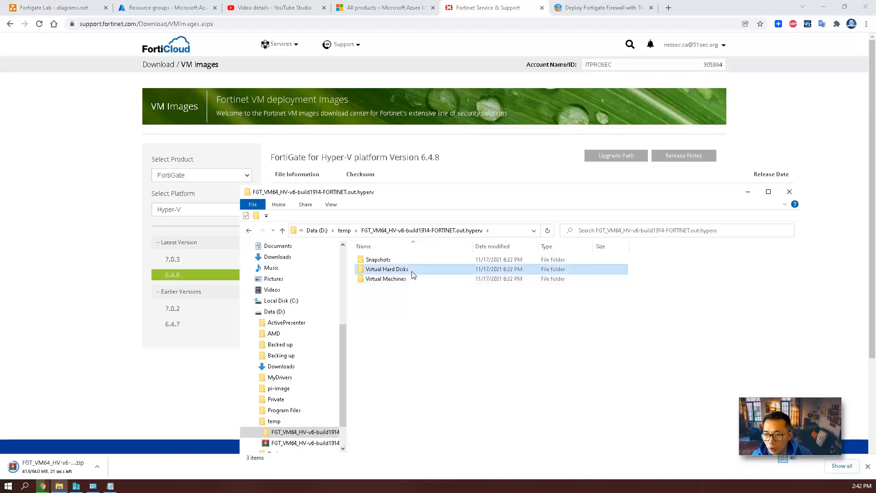
{"action": "double_click", "coordinate": [412, 270]}
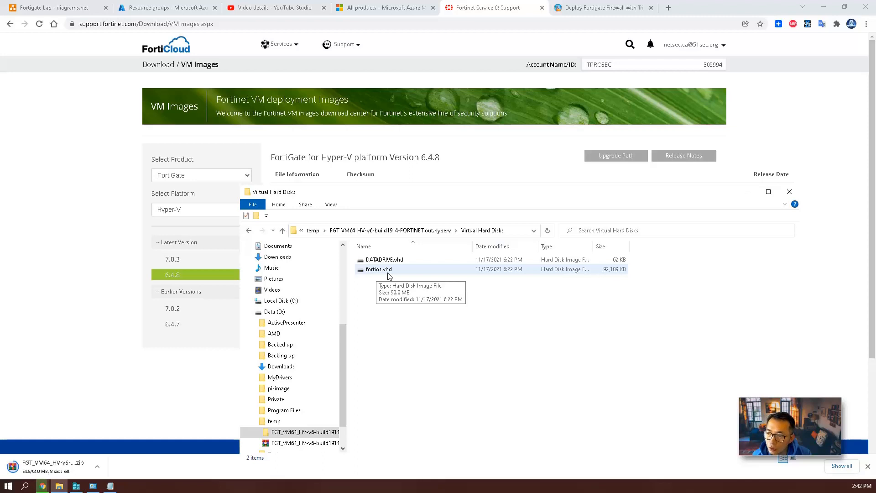
Move to the VHD conversion step in the task notes and switch to Hyper-V Manager.
{"action": "left_click", "coordinate": [110, 486]}
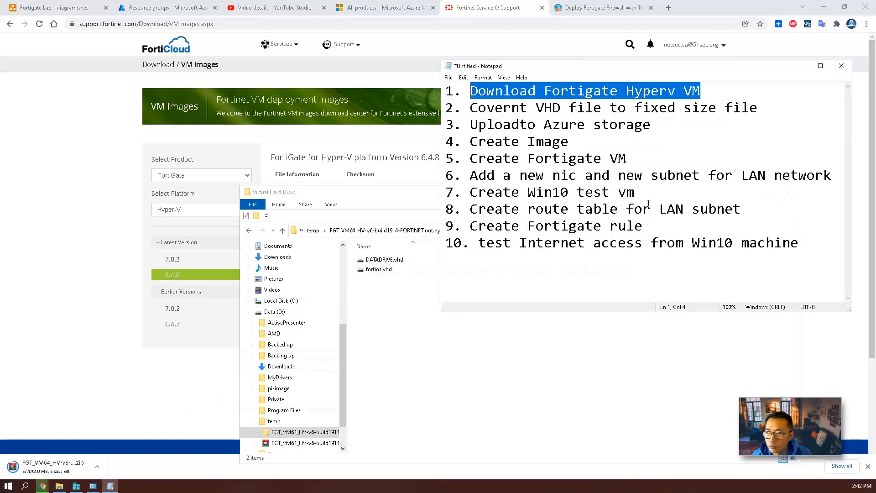
{"action": "left_click", "coordinate": [756, 109]}
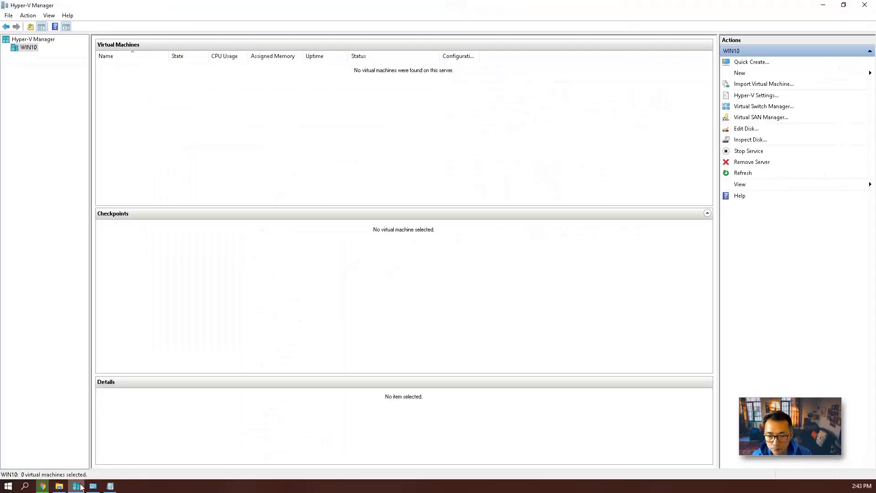
{"action": "left_click", "coordinate": [76, 485]}
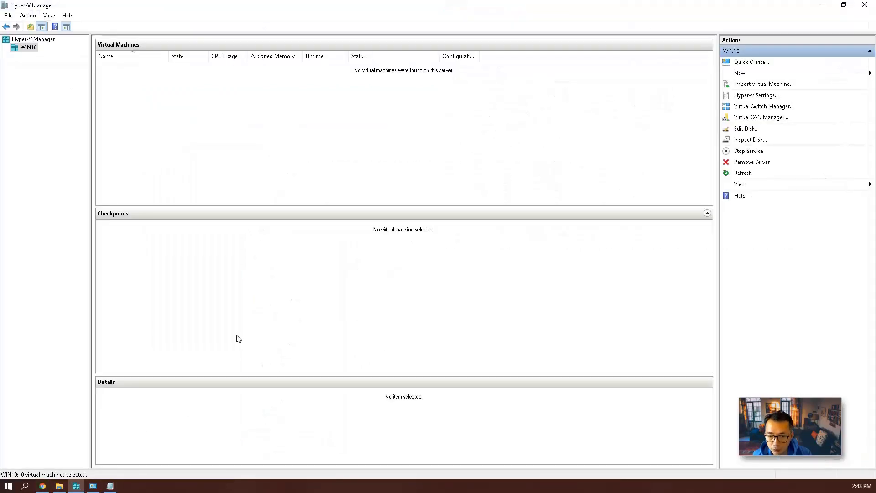
Check Hyper-V in Control Panel's Windows features without changes, then return to Hyper-V Manager.
{"action": "left_click", "coordinate": [93, 485]}
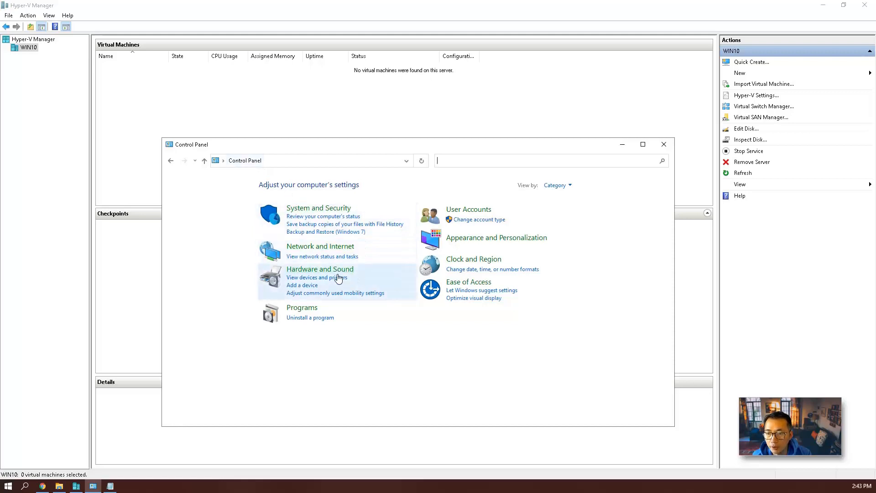
{"action": "left_click", "coordinate": [304, 308]}
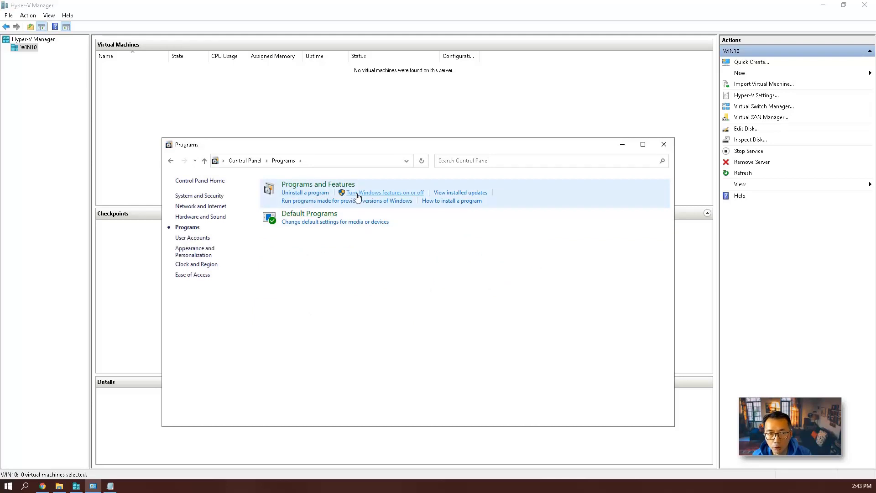
{"action": "left_click", "coordinate": [357, 197]}
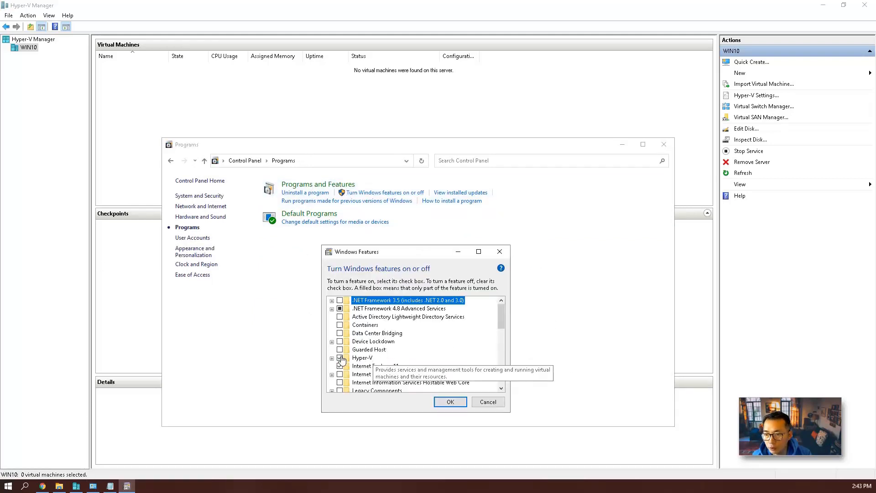
{"action": "left_click", "coordinate": [486, 402]}
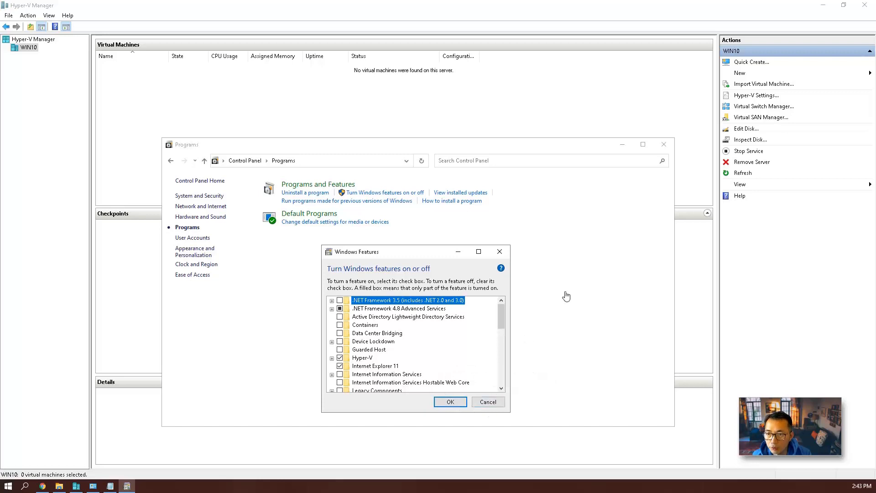
{"action": "left_click", "coordinate": [329, 86]}
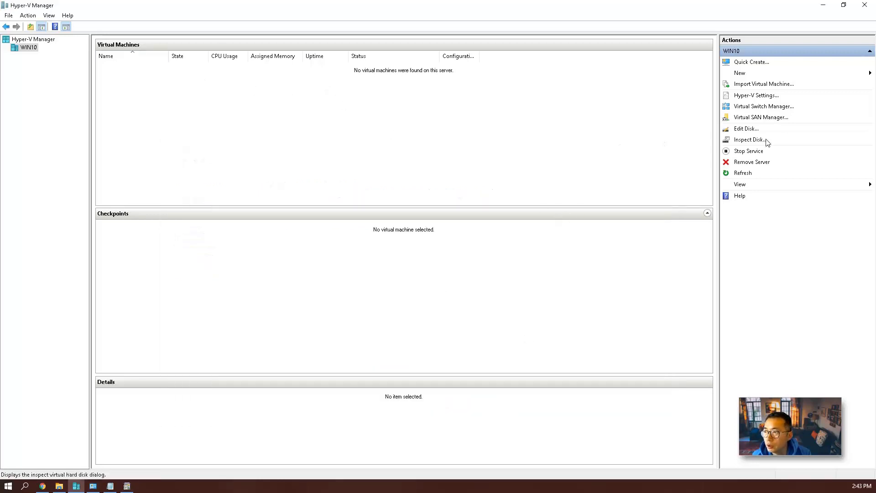
Start the Edit Virtual Hard Disk wizard on fortios.vhd from the Virtual Hard Disks folder.
{"action": "left_click", "coordinate": [751, 130]}
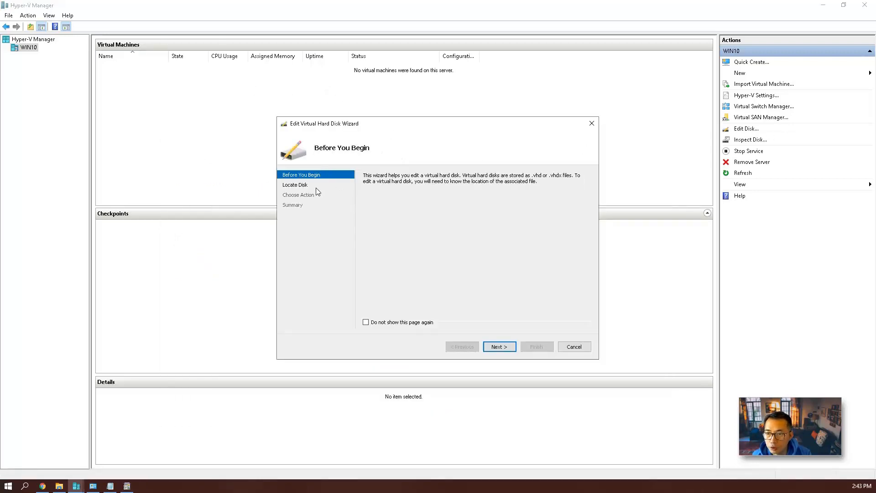
{"action": "left_click", "coordinate": [499, 347]}
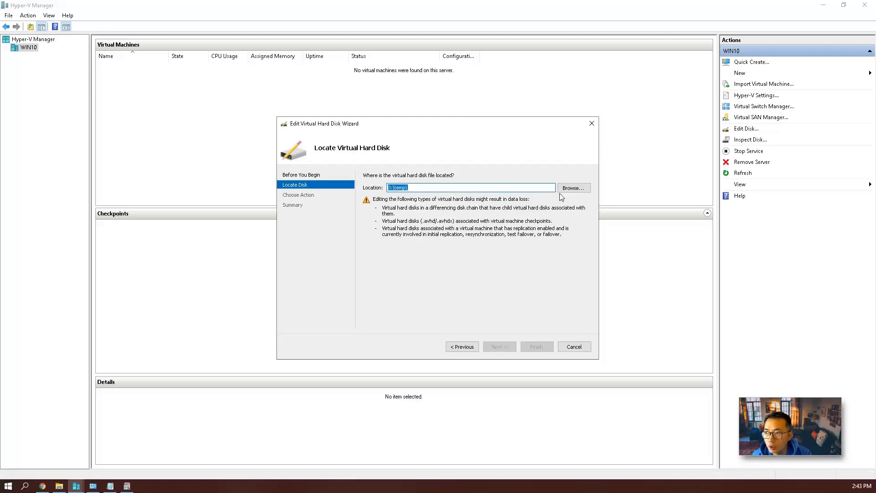
{"action": "left_click", "coordinate": [574, 188]}
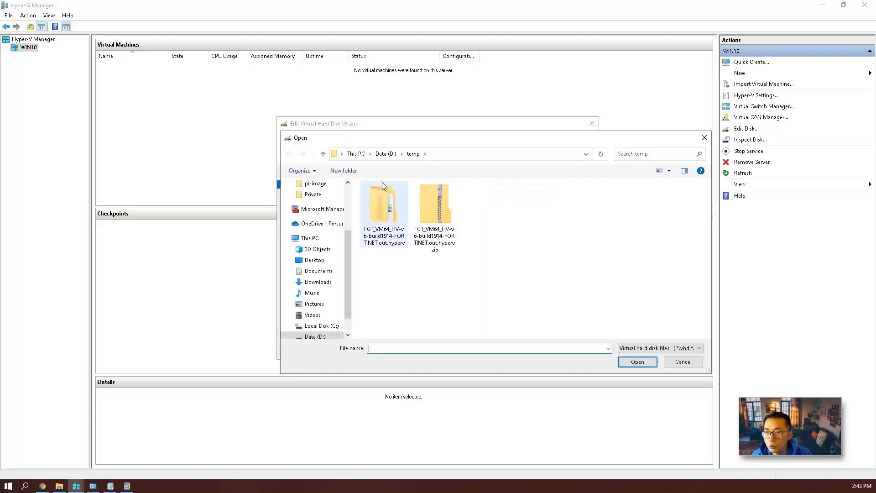
{"action": "double_click", "coordinate": [384, 218]}
{"action": "double_click", "coordinate": [400, 203]}
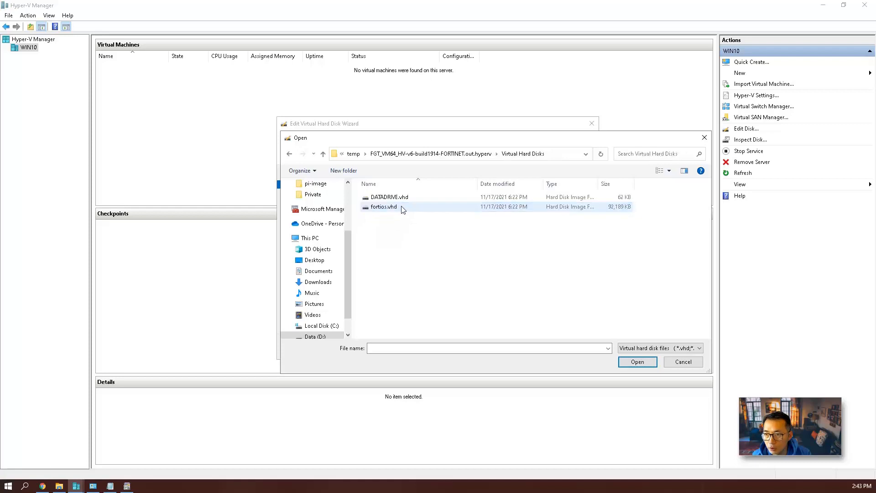
{"action": "double_click", "coordinate": [399, 207]}
{"action": "left_click", "coordinate": [499, 346]}
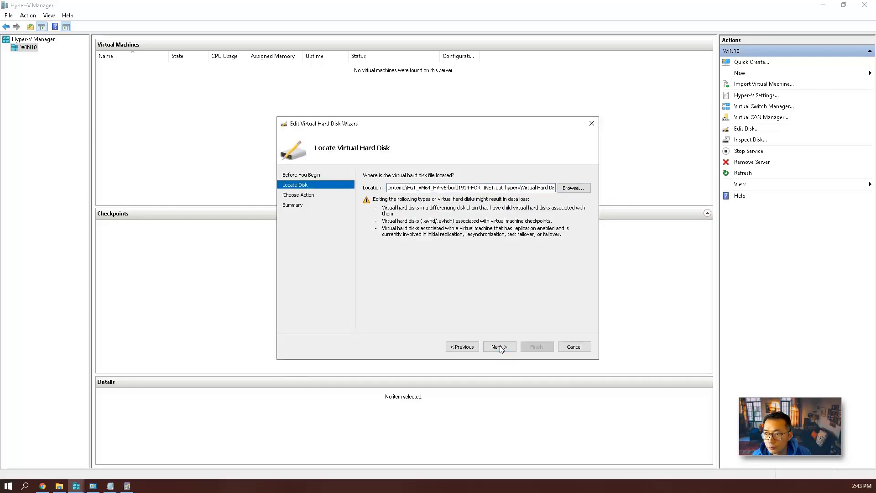
Choose to convert the disk to VHD format with a fixed size.
{"action": "left_click", "coordinate": [389, 214]}
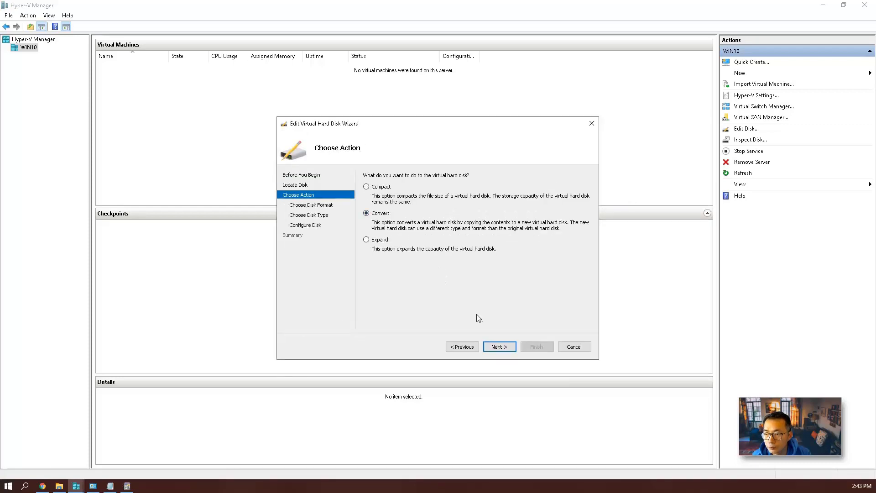
{"action": "left_click", "coordinate": [498, 347]}
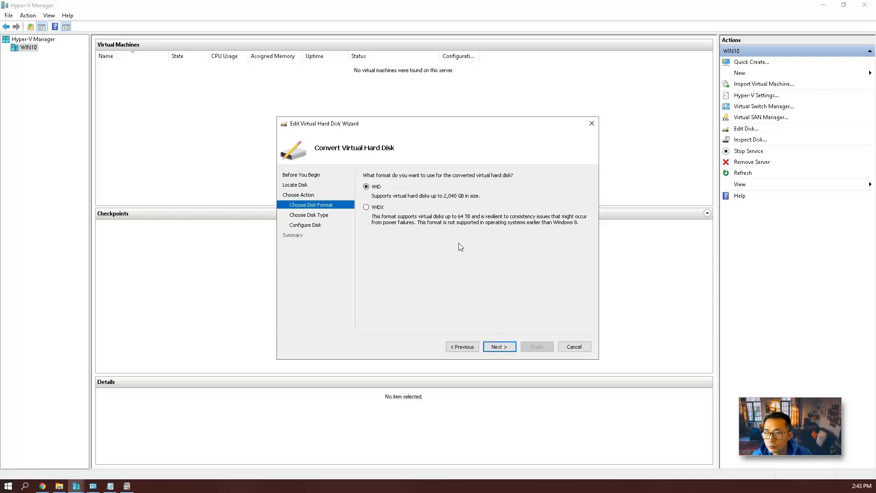
{"action": "left_click", "coordinate": [499, 347]}
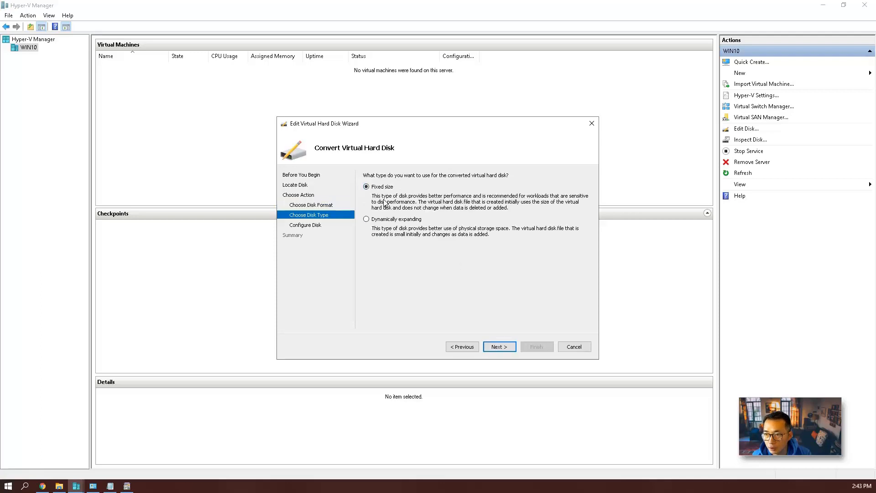
{"action": "key", "text": "Return"}
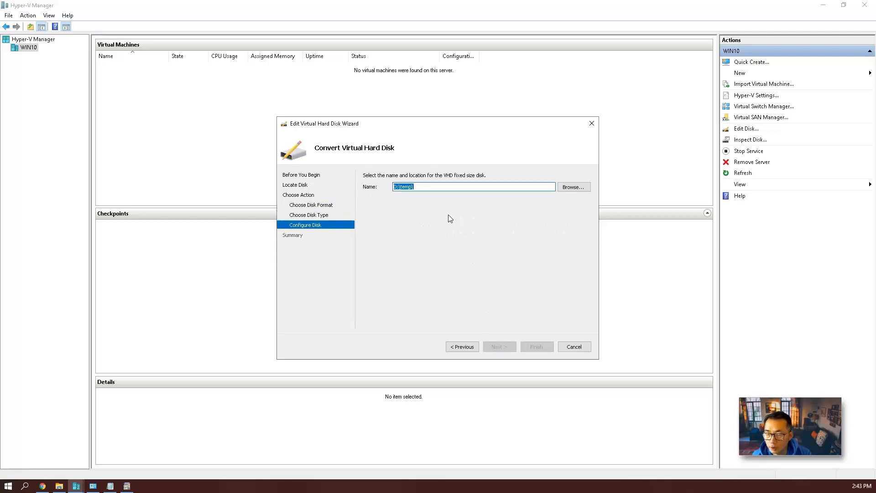
Save the converted disk as fixed-hyperv-vm-6.4.8.vhd in the same folder and finish the conversion.
{"action": "left_click", "coordinate": [576, 187]}
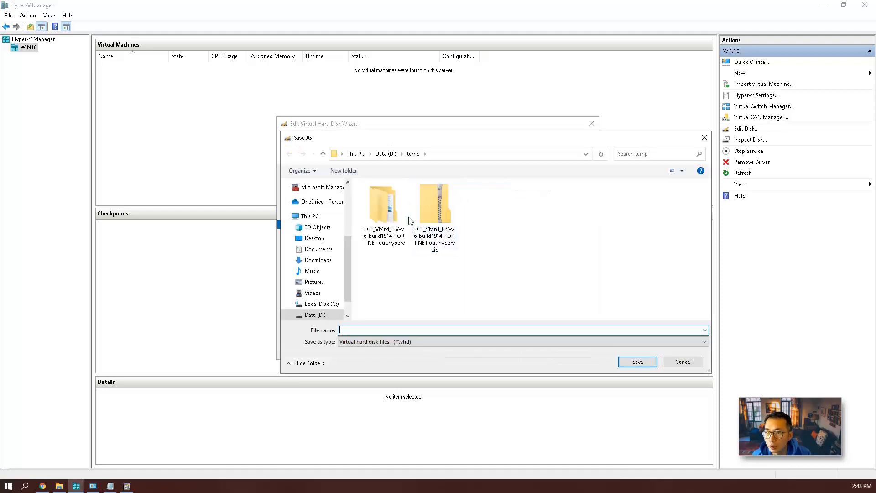
{"action": "double_click", "coordinate": [385, 210]}
{"action": "double_click", "coordinate": [397, 206]}
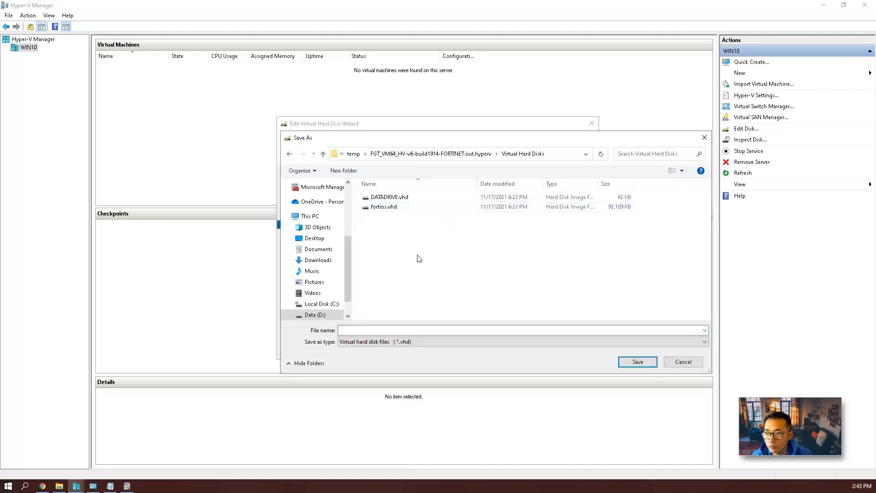
{"action": "left_click", "coordinate": [400, 330]}
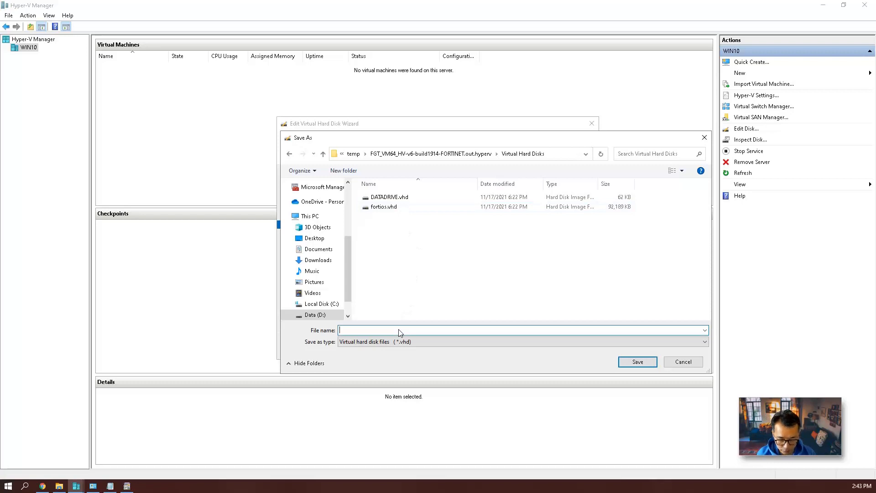
{"action": "type", "text": "fixed-hyperv-vm-6.4.8"}
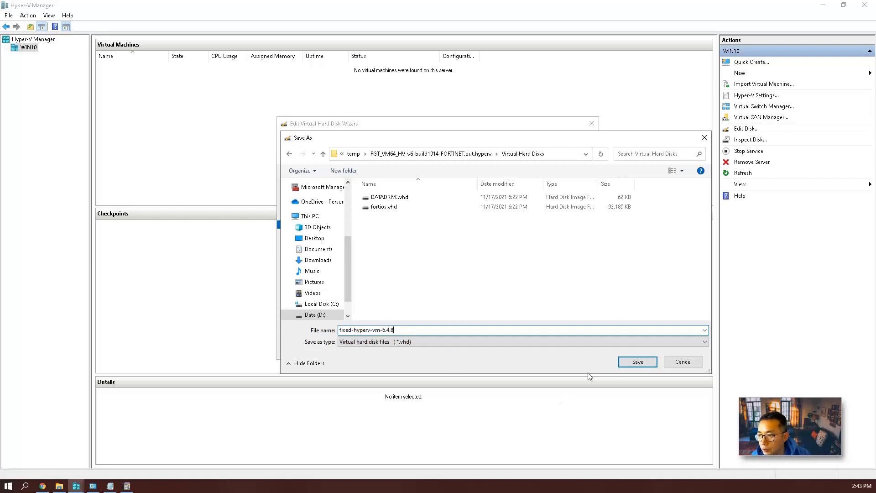
{"action": "left_click", "coordinate": [639, 361]}
{"action": "left_click", "coordinate": [499, 348]}
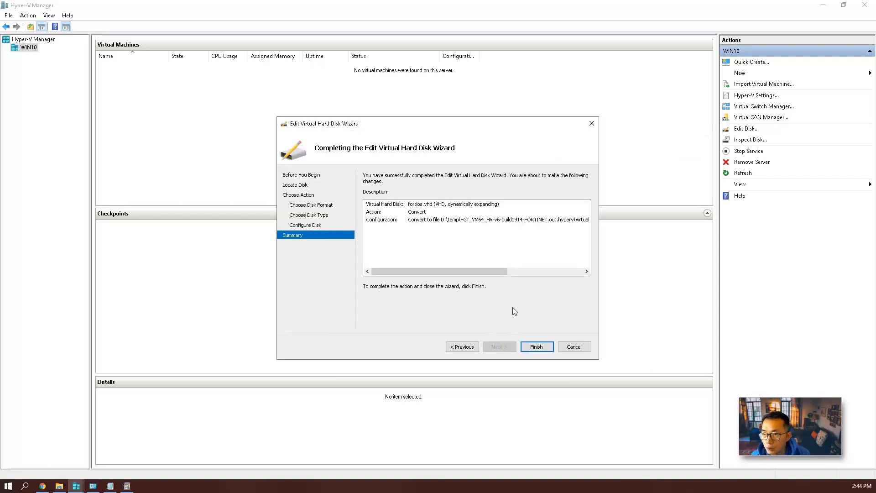
{"action": "left_click", "coordinate": [530, 347]}
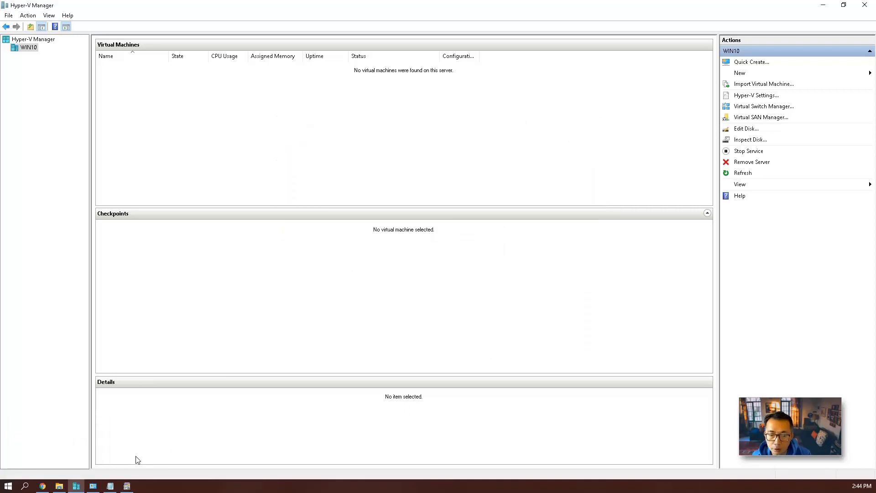
{"action": "left_click", "coordinate": [58, 486]}
Confirm fixed-hyperv-vm-6.4.8.vhd is about 2 GB (2,097,153 KB), then go back to FortiCloud.
{"action": "left_click", "coordinate": [421, 271]}
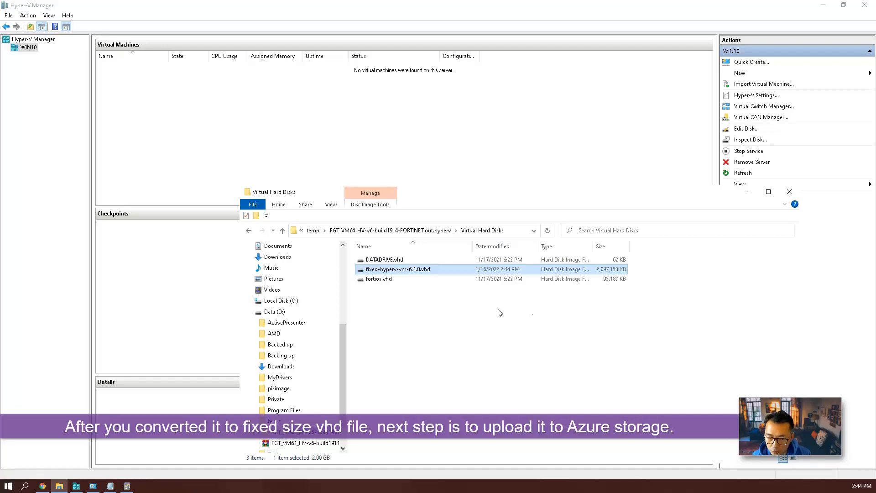
{"action": "left_click", "coordinate": [42, 486]}
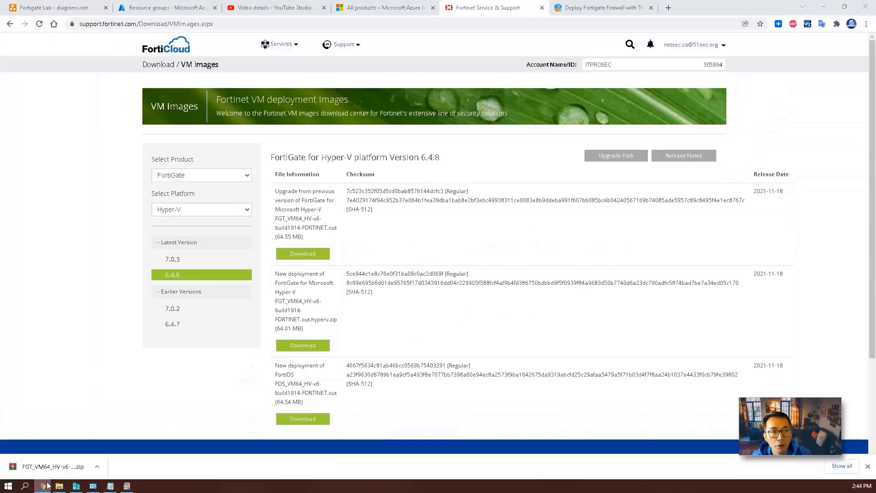
Open test-fgt > storage4fgt > Containers > fgt-image to show fgt-hyperv-fixed-6.4.8.vhd.
{"action": "left_click", "coordinate": [161, 8]}
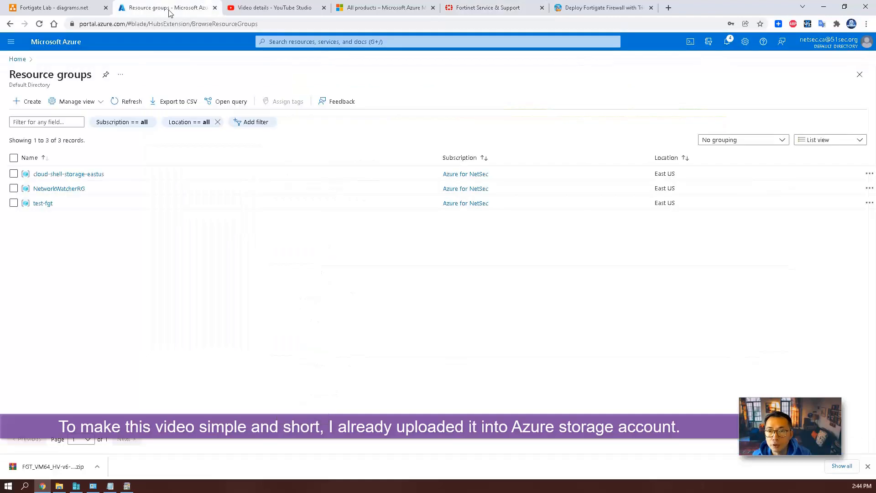
{"action": "left_click", "coordinate": [43, 204]}
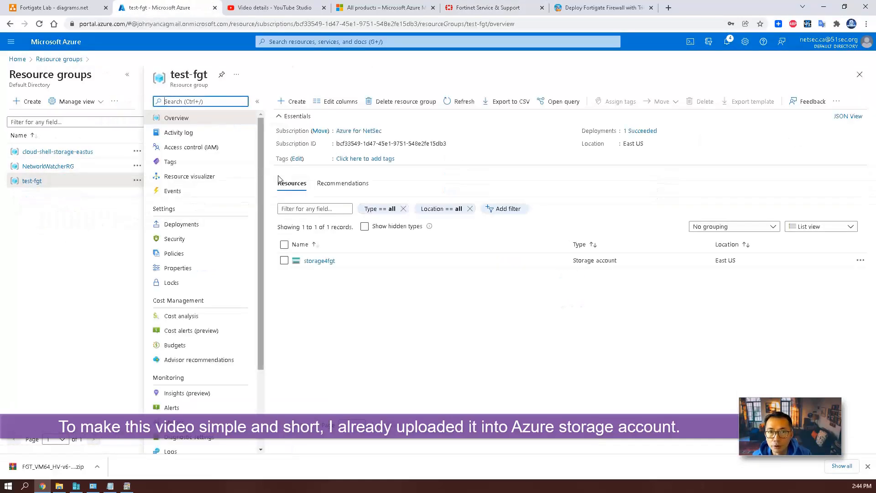
{"action": "left_click", "coordinate": [315, 261]}
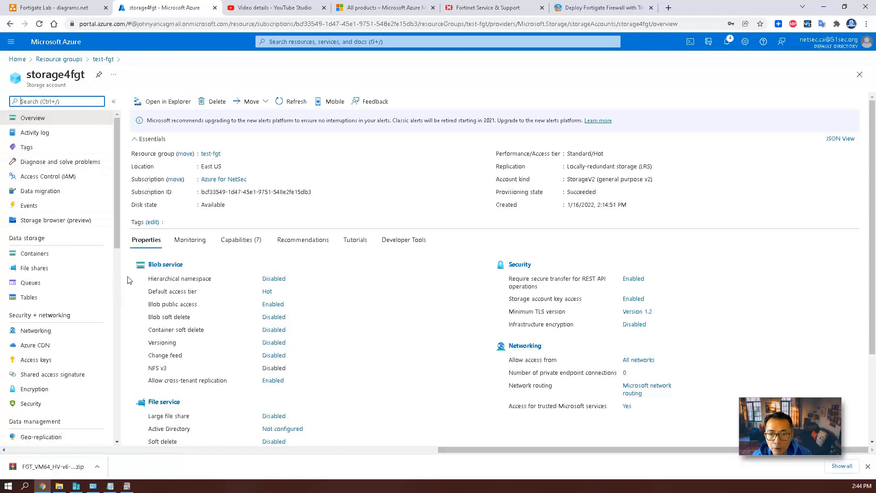
{"action": "left_click", "coordinate": [51, 253]}
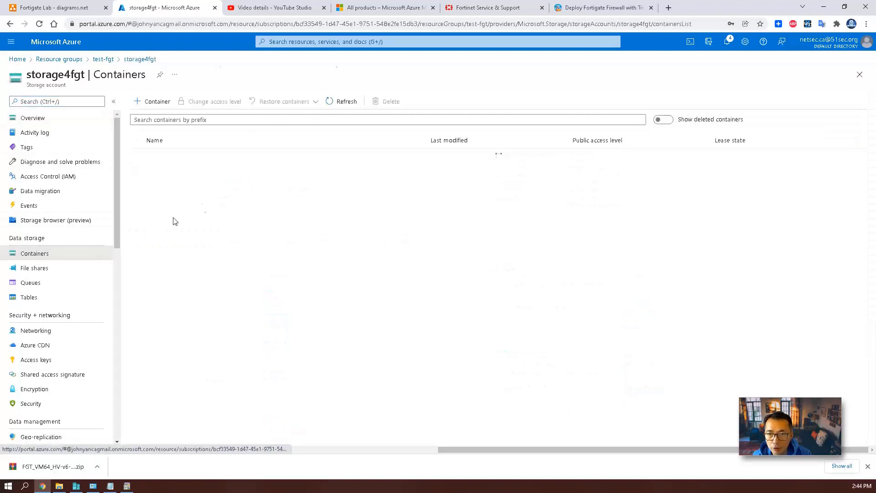
{"action": "left_click", "coordinate": [170, 171]}
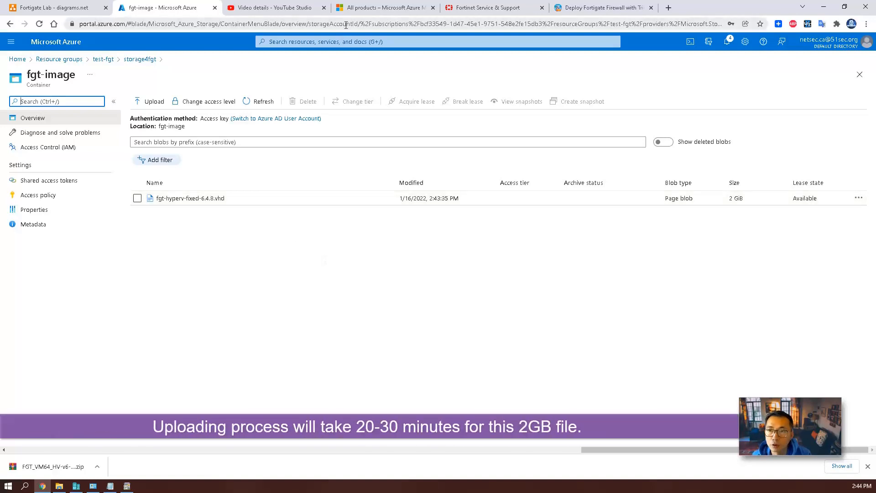
{"action": "left_click", "coordinate": [347, 41]}
Search 'images', open the still-empty Images service and start Create an image.
{"action": "type", "text": "image"}
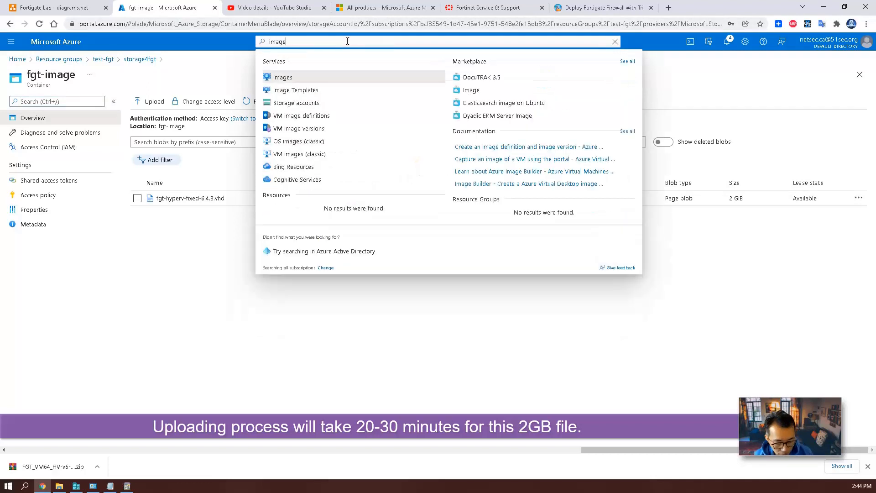
{"action": "type", "text": "s"}
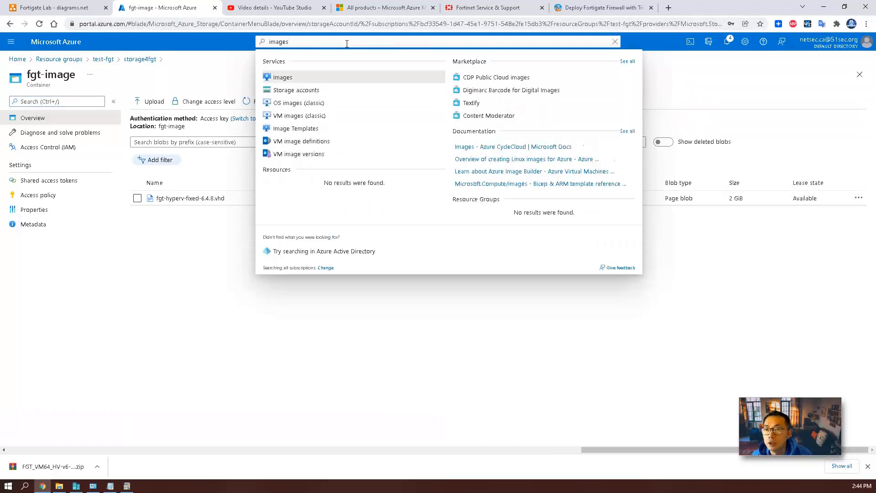
{"action": "left_click", "coordinate": [309, 78]}
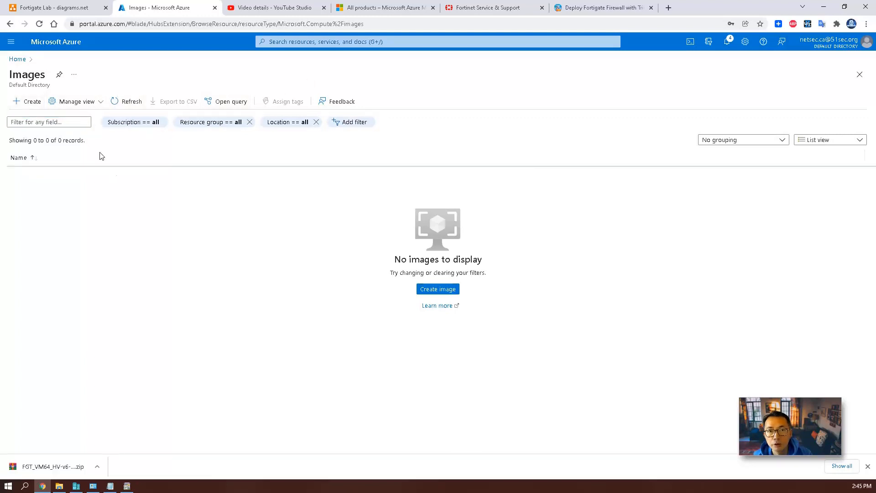
{"action": "left_click", "coordinate": [28, 101]}
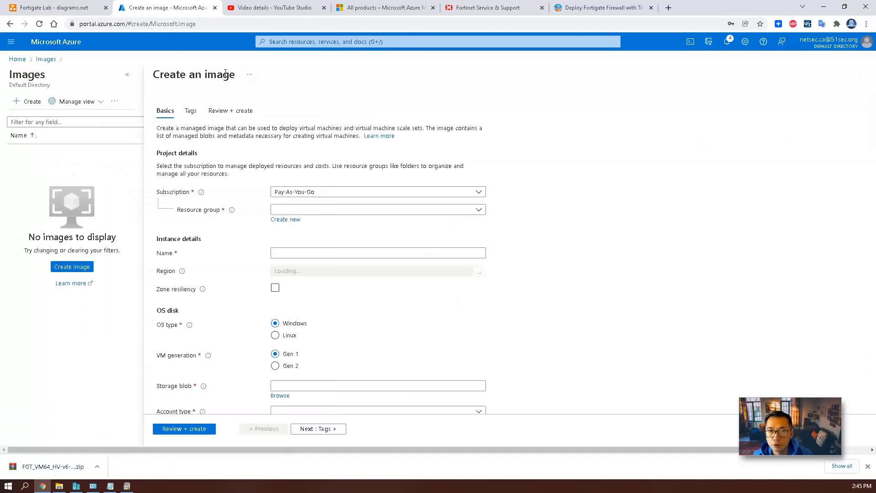
Choose subscription Azure for NetSec, resource group test-fgt, image name fgt4vm and OS type Linux.
{"action": "left_click", "coordinate": [336, 194]}
{"action": "left_click", "coordinate": [342, 196]}
{"action": "left_click", "coordinate": [354, 195]}
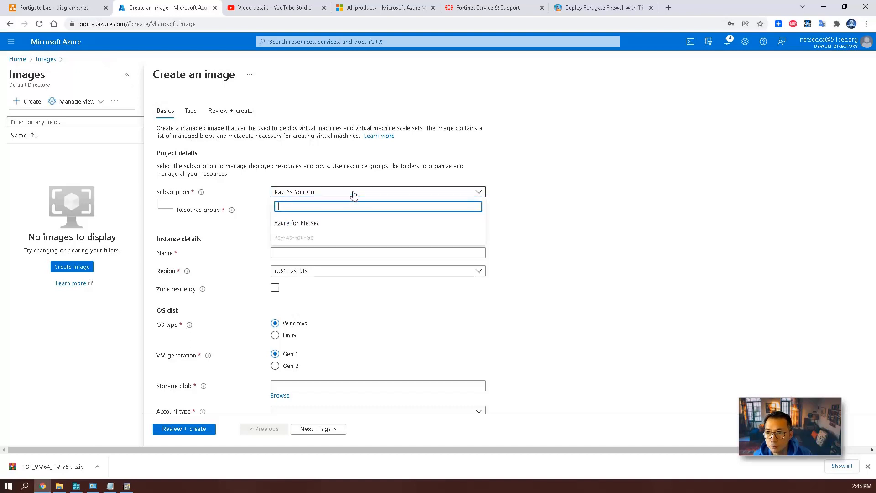
{"action": "left_click", "coordinate": [297, 223]}
{"action": "left_click", "coordinate": [301, 209]}
{"action": "left_click", "coordinate": [305, 270]}
{"action": "left_click", "coordinate": [291, 254]}
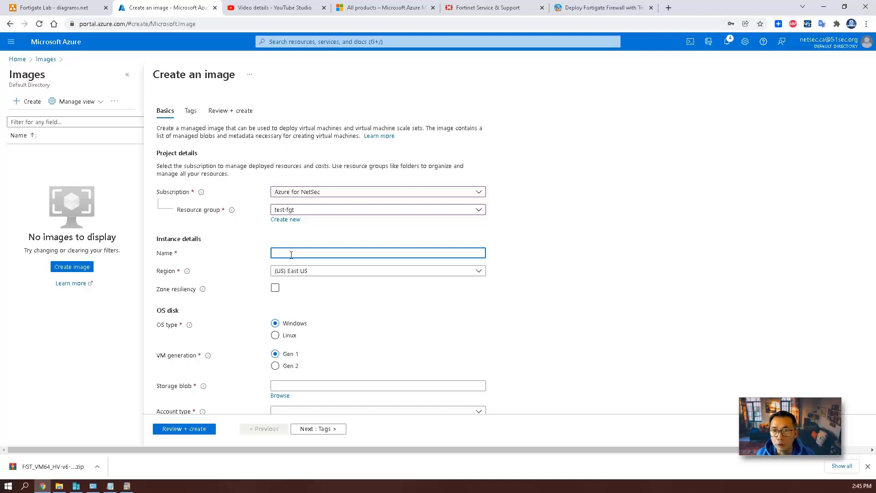
{"action": "type", "text": "fg"}
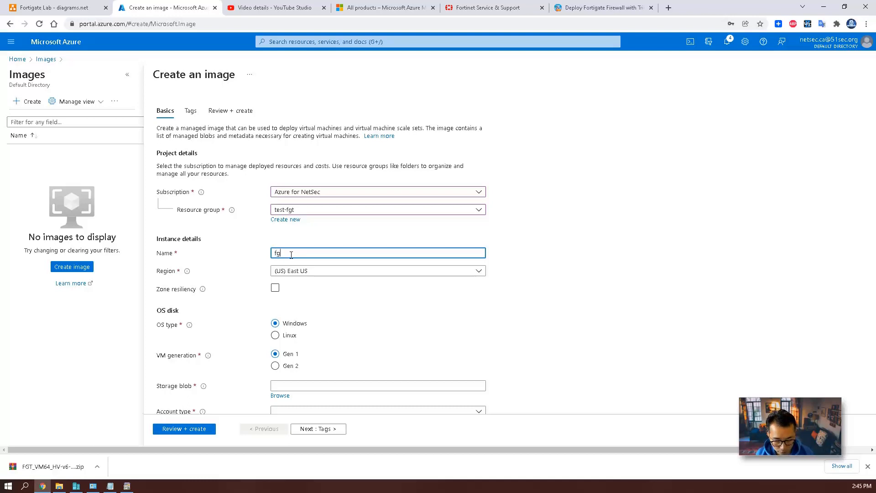
{"action": "type", "text": "t4vm"}
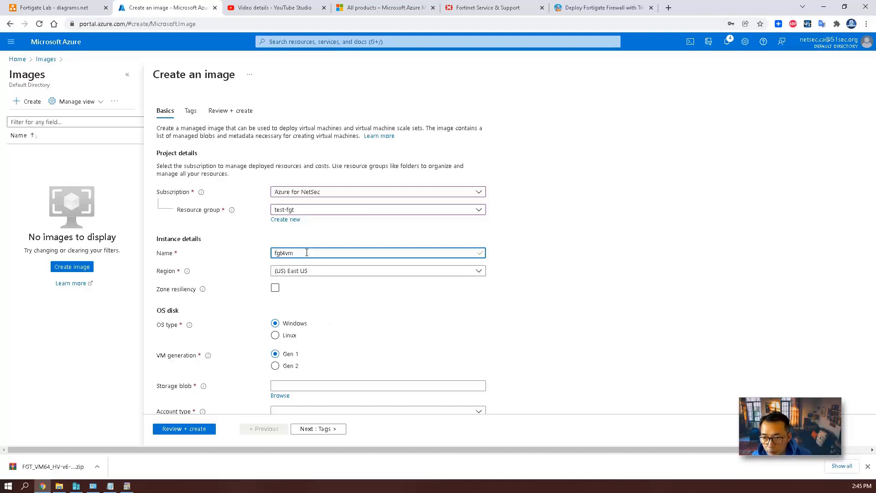
{"action": "left_click", "coordinate": [290, 335]}
Select fgt-hyperv-fixed-6.4.8.vhd from storage4fgt's fgt-image container as the source blob.
{"action": "scroll", "coordinate": [344, 289], "scroll_direction": "down", "scroll_amount": 3}
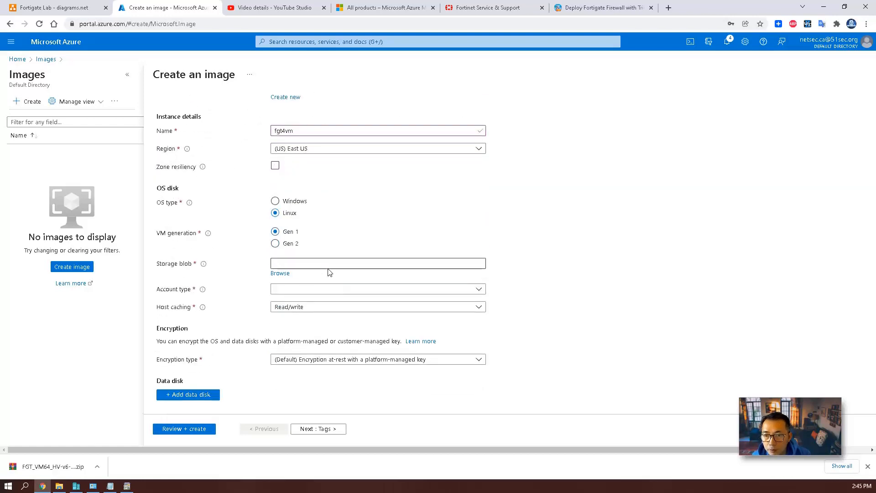
{"action": "left_click", "coordinate": [279, 272]}
{"action": "left_click", "coordinate": [25, 147]}
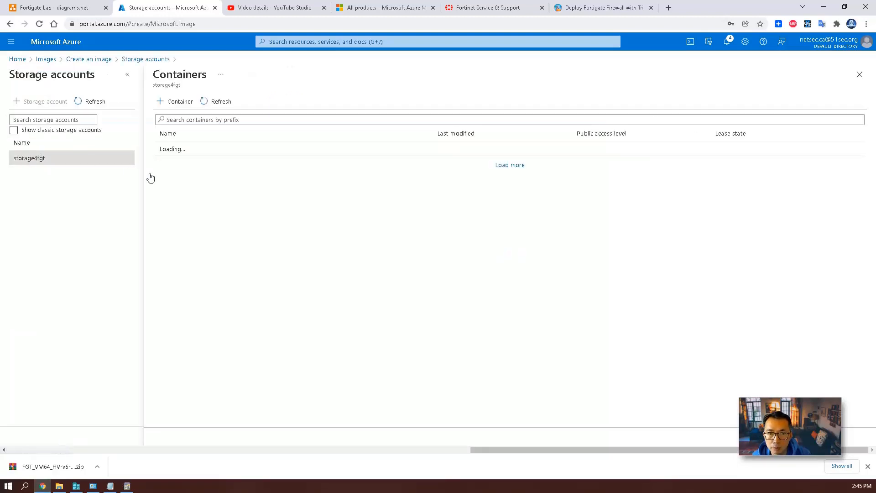
{"action": "left_click", "coordinate": [180, 163]}
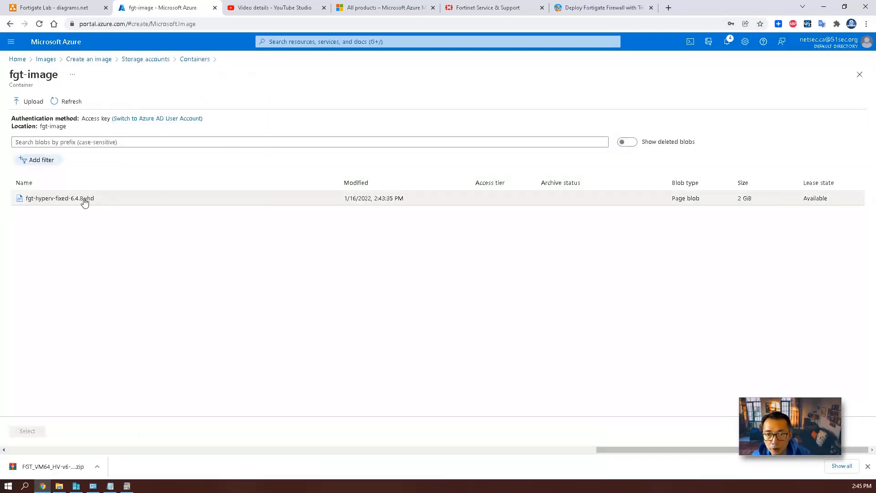
{"action": "left_click", "coordinate": [44, 434]}
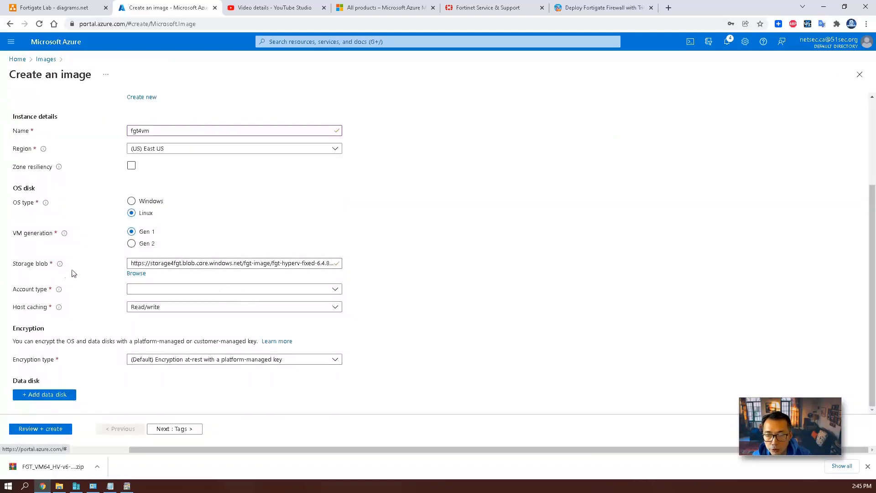
Use Standard HDD with Read/write host caching and run Review + create validation.
{"action": "left_click", "coordinate": [320, 293]}
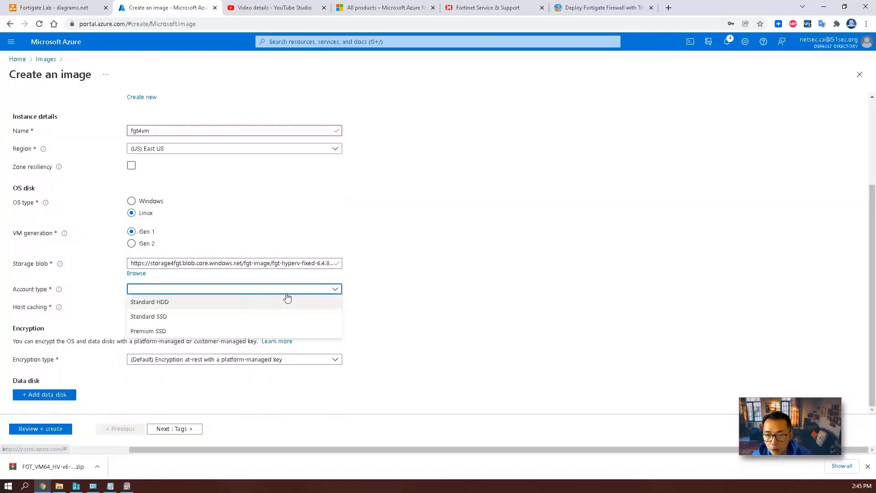
{"action": "left_click", "coordinate": [256, 302]}
{"action": "left_click", "coordinate": [194, 310]}
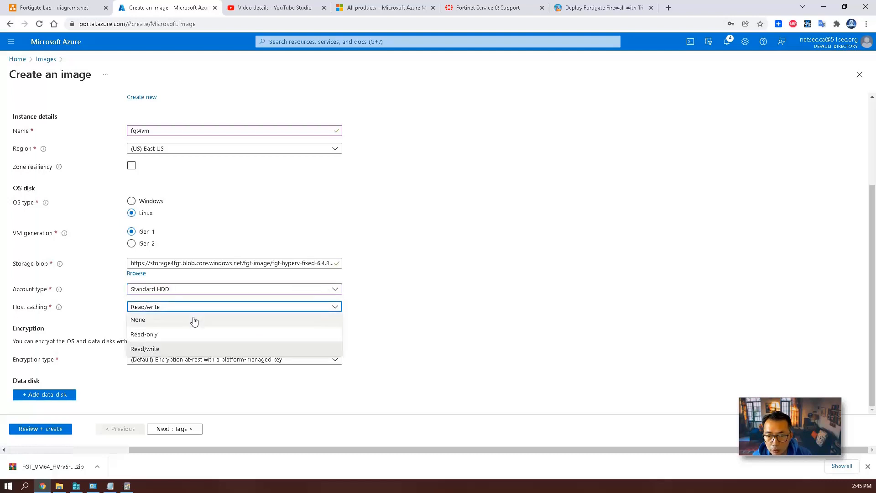
{"action": "left_click", "coordinate": [233, 348]}
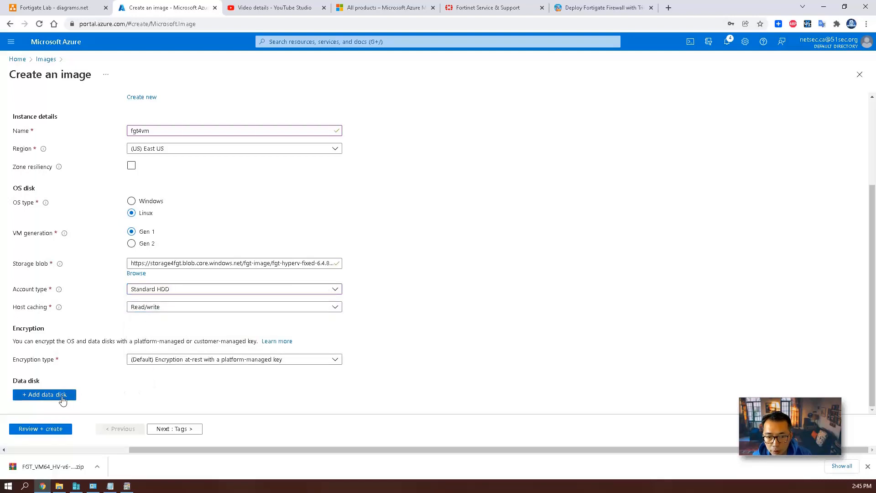
{"action": "left_click", "coordinate": [44, 431]}
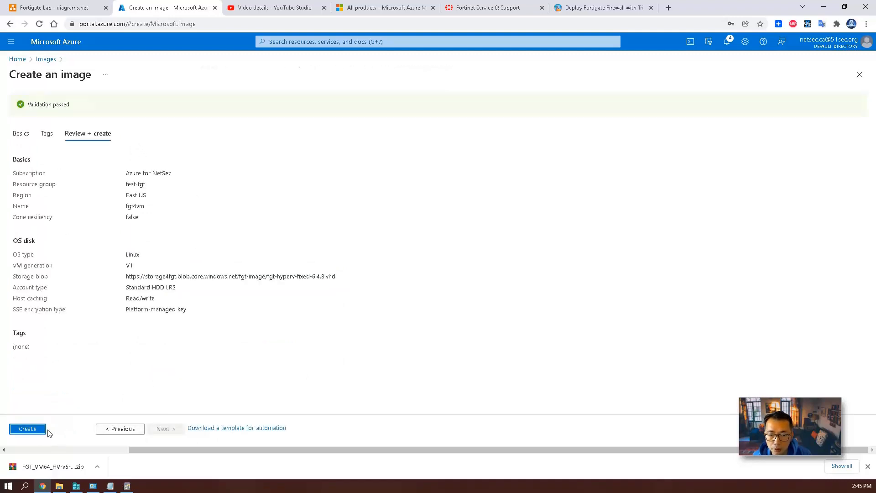
Create the fgt4vm image, mark the Create Fortigate VM checklist task, and open the new image.
{"action": "left_click", "coordinate": [45, 429]}
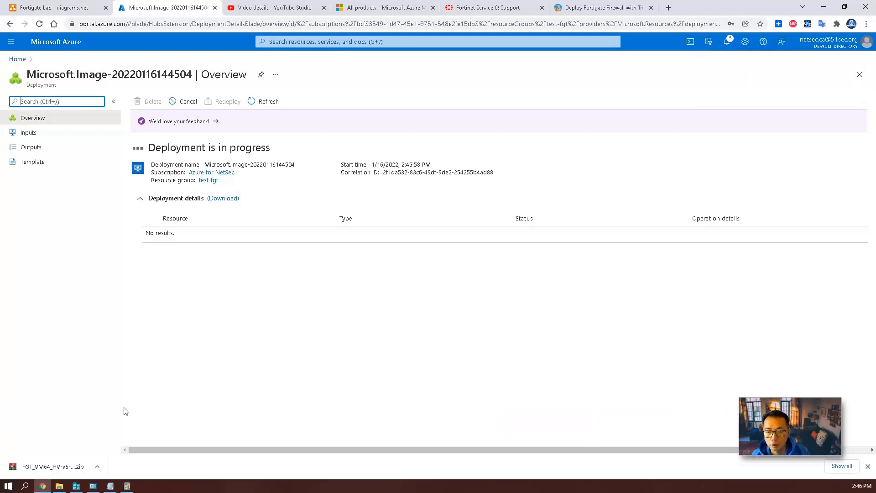
{"action": "left_click", "coordinate": [110, 485]}
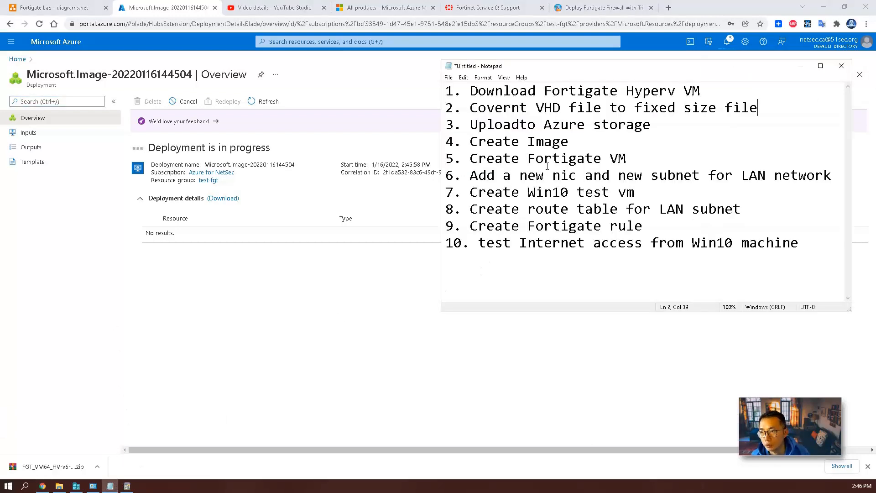
{"action": "left_click_drag", "start_coordinate": [647, 164], "coordinate": [473, 158]}
{"action": "left_click", "coordinate": [263, 102]}
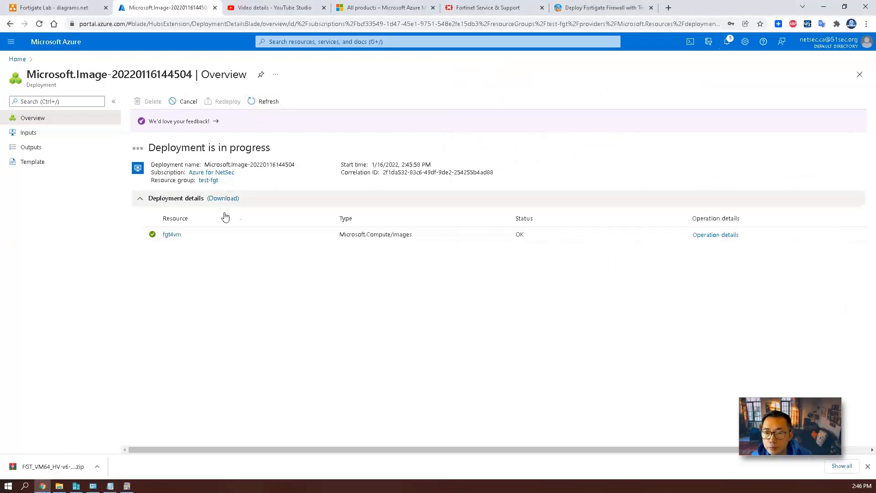
{"action": "left_click", "coordinate": [172, 234]}
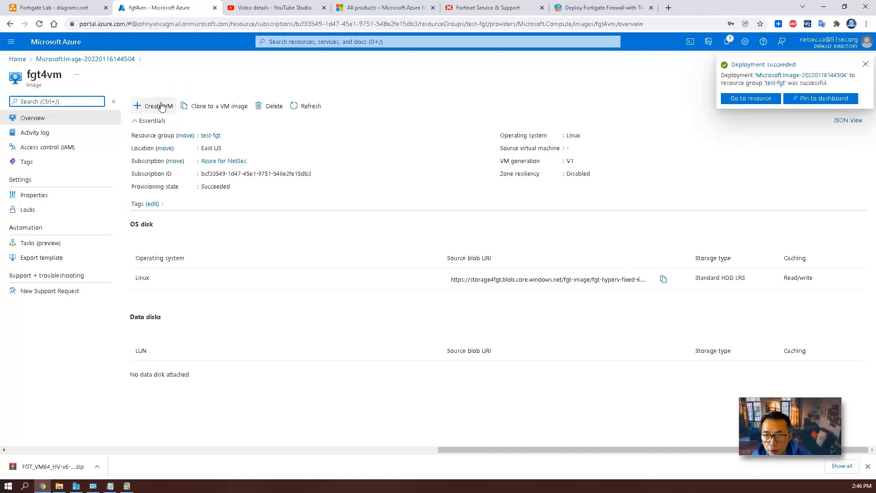
Start a VM from fgt4vm with password login, HTTP/HTTPS inbound ports and license type Other.
{"action": "left_click", "coordinate": [161, 107]}
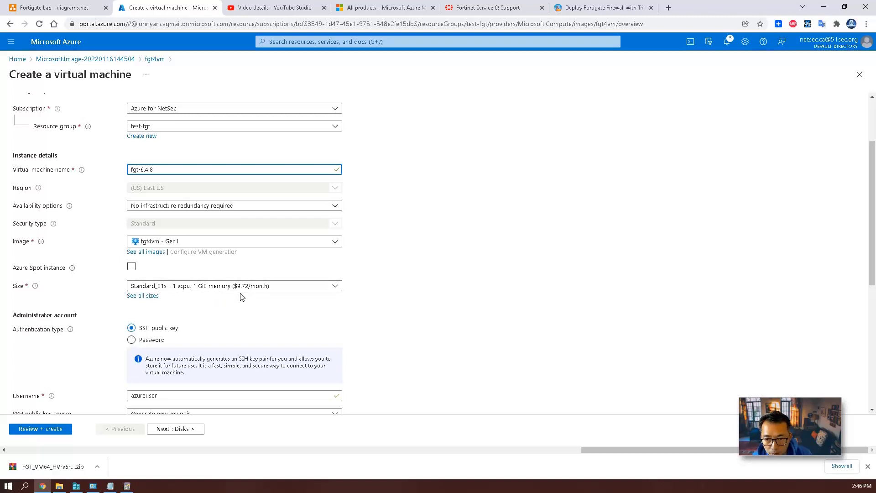
{"action": "left_click", "coordinate": [157, 342]}
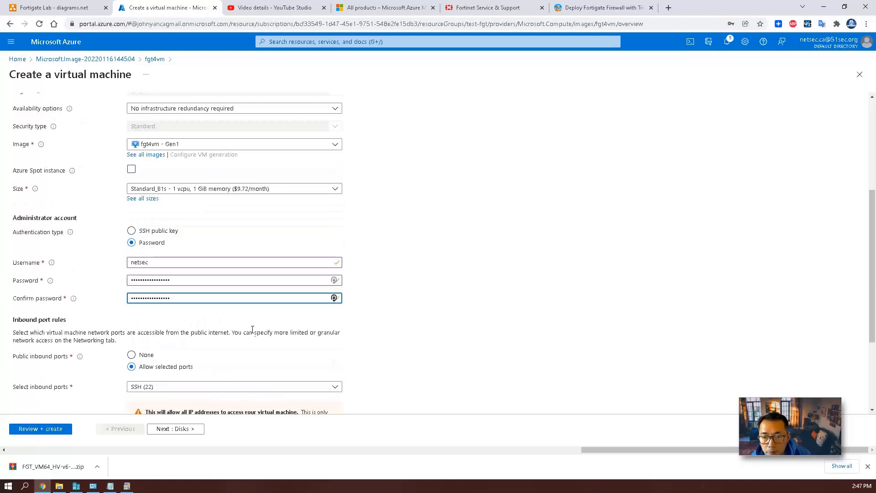
{"action": "scroll", "coordinate": [252, 329], "scroll_direction": "down", "scroll_amount": 3}
{"action": "left_click", "coordinate": [211, 252]}
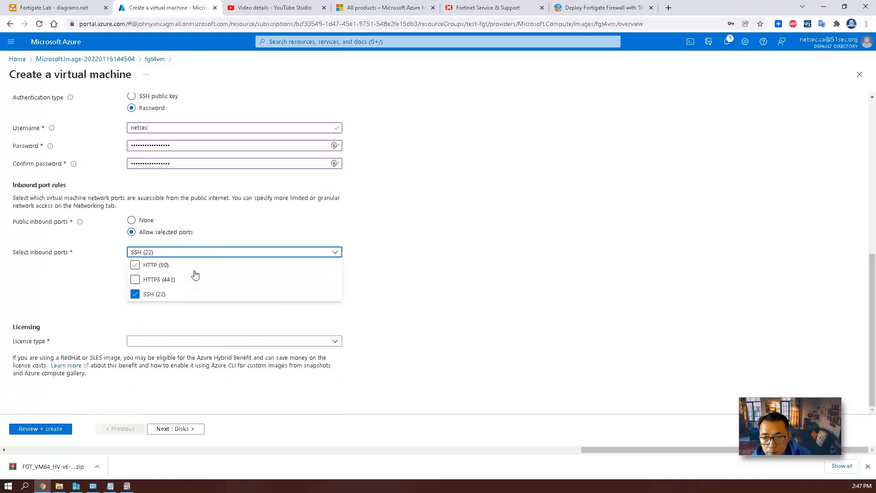
{"action": "left_click", "coordinate": [157, 279]}
{"action": "left_click", "coordinate": [146, 265]}
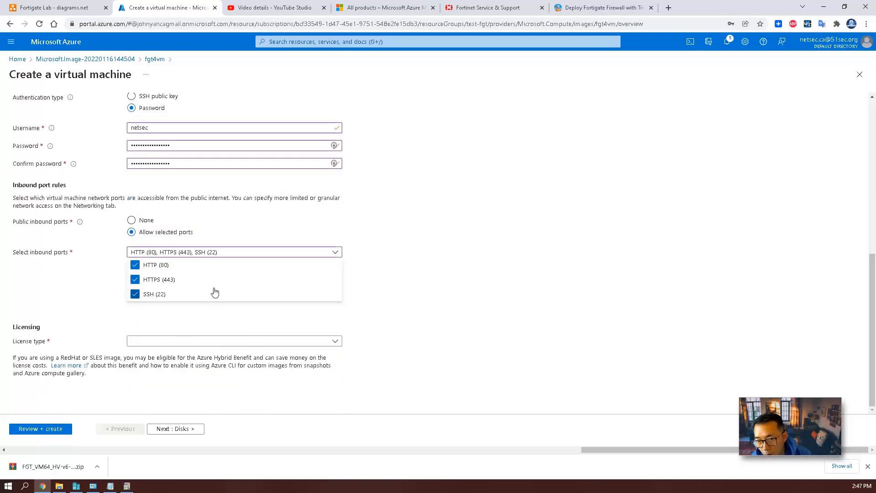
{"action": "left_click", "coordinate": [208, 309]}
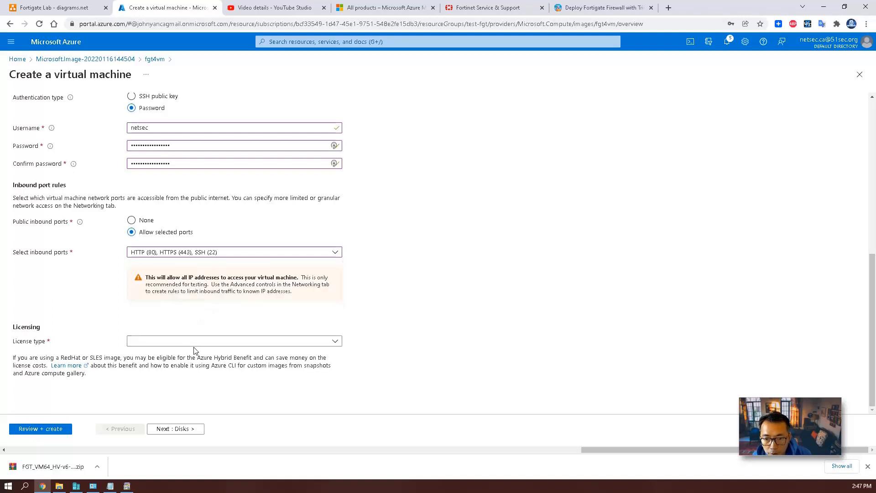
{"action": "left_click", "coordinate": [195, 342]}
{"action": "left_click", "coordinate": [184, 354]}
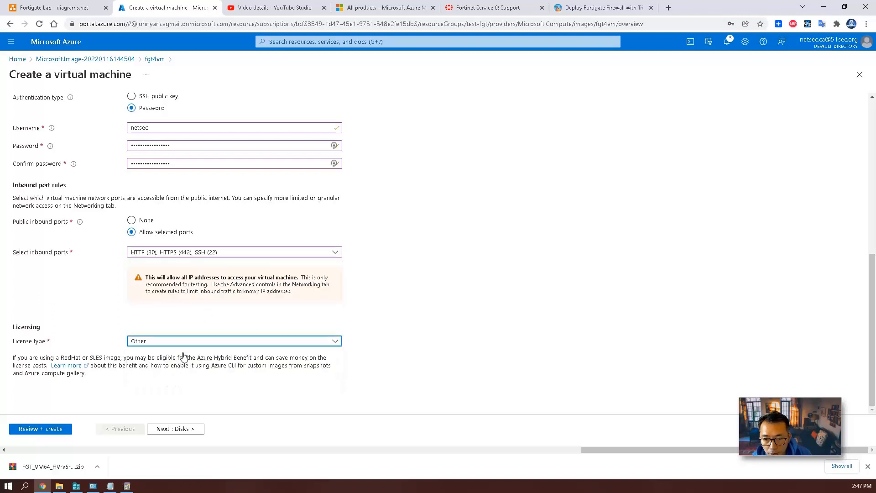
Set the OS disk type to Standard HDD.
{"action": "left_click", "coordinate": [183, 428]}
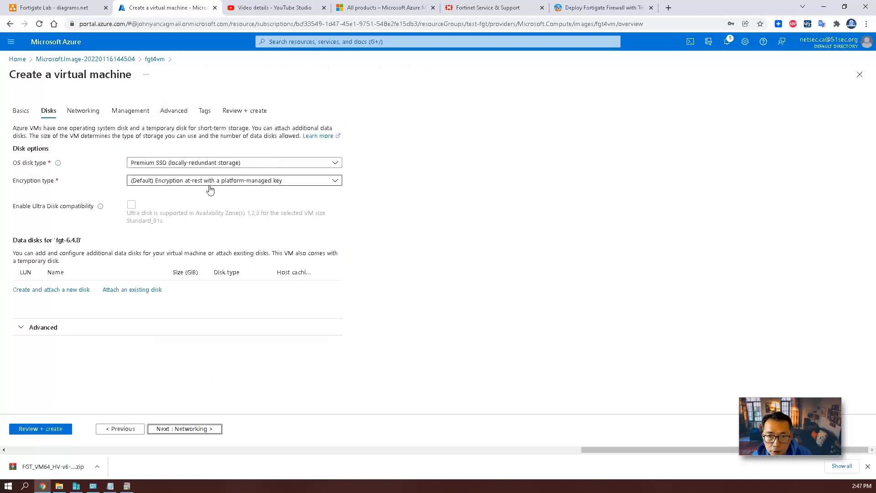
{"action": "left_click", "coordinate": [213, 165]}
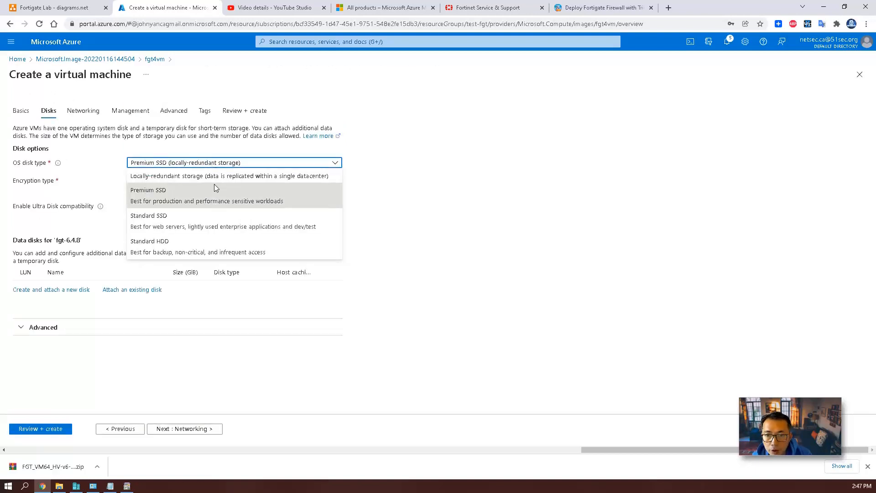
{"action": "left_click", "coordinate": [216, 241]}
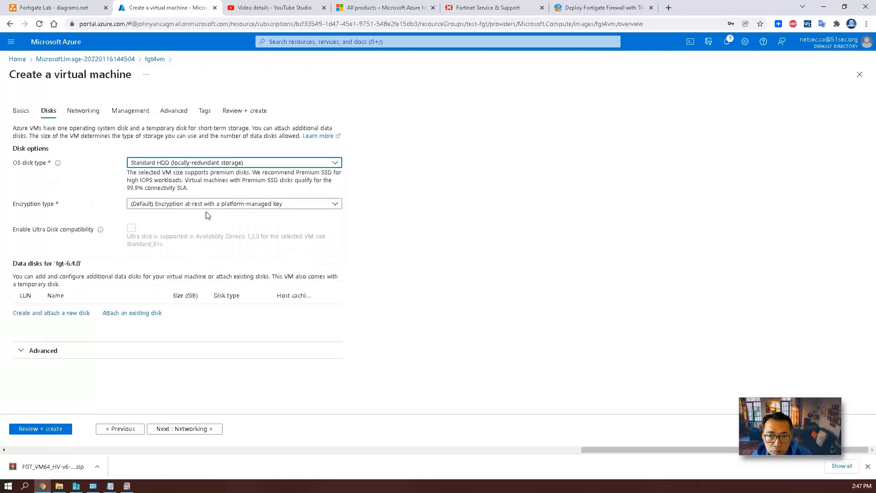
{"action": "left_click", "coordinate": [197, 165]}
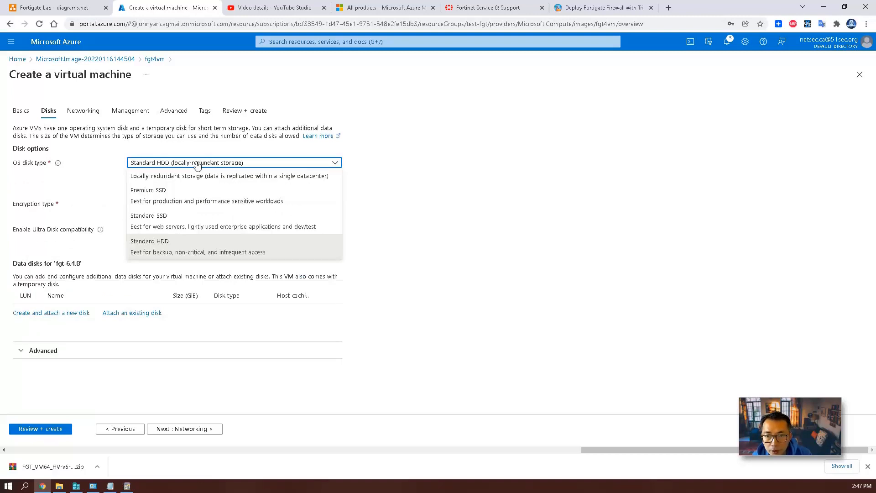
{"action": "left_click", "coordinate": [483, 322]}
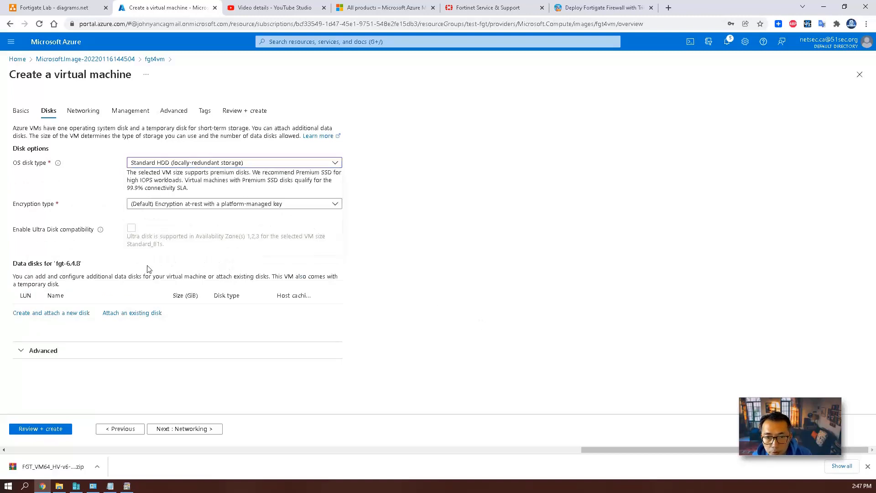
Pass validation after checking the Networking settings, then create the fgt-6.4.8 VM.
{"action": "left_click", "coordinate": [56, 431]}
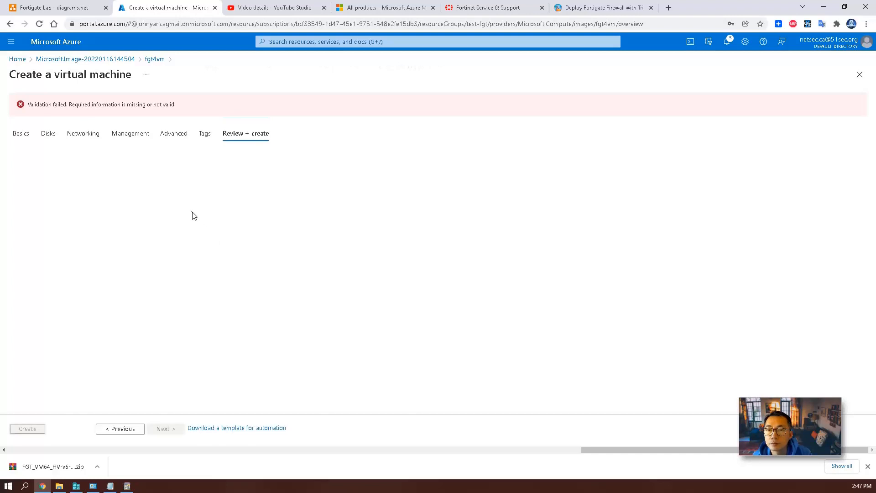
{"action": "left_click", "coordinate": [84, 135]}
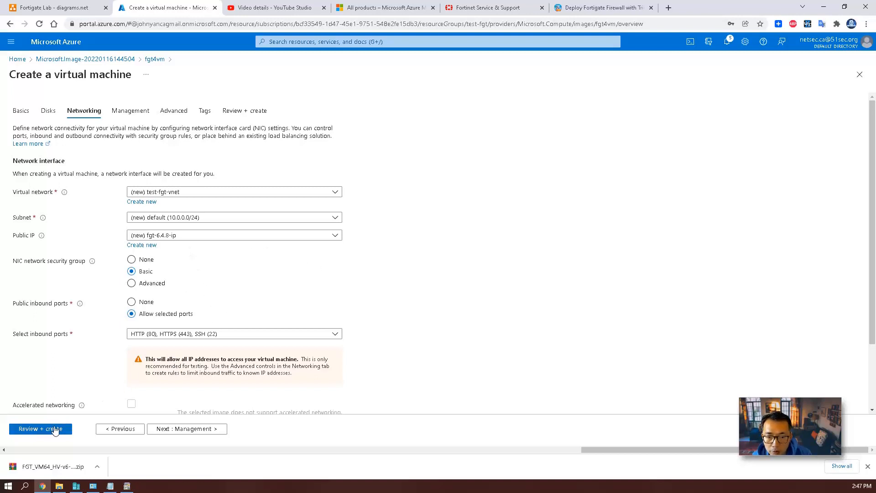
{"action": "left_click", "coordinate": [54, 429]}
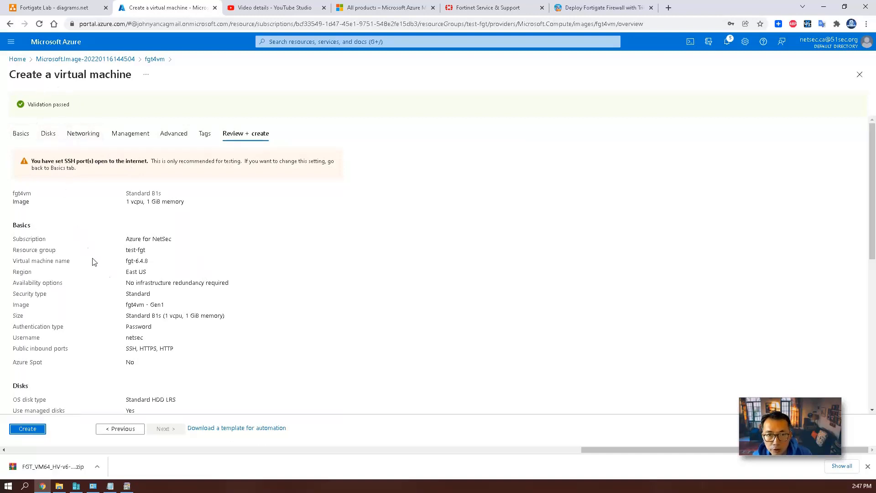
{"action": "left_click", "coordinate": [27, 429]}
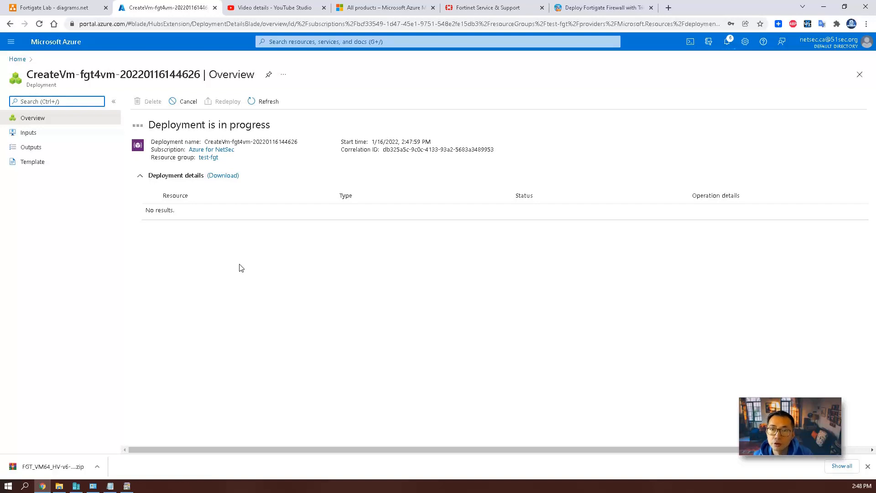
Refresh the deployment, then open the fgt-6.4.8 VM from the test-fgt resource group.
{"action": "left_click", "coordinate": [265, 105]}
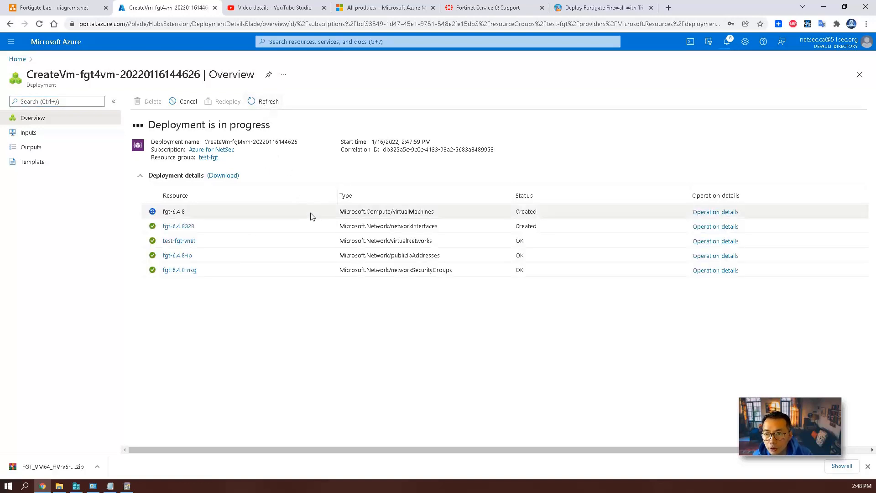
{"action": "left_click", "coordinate": [204, 214]}
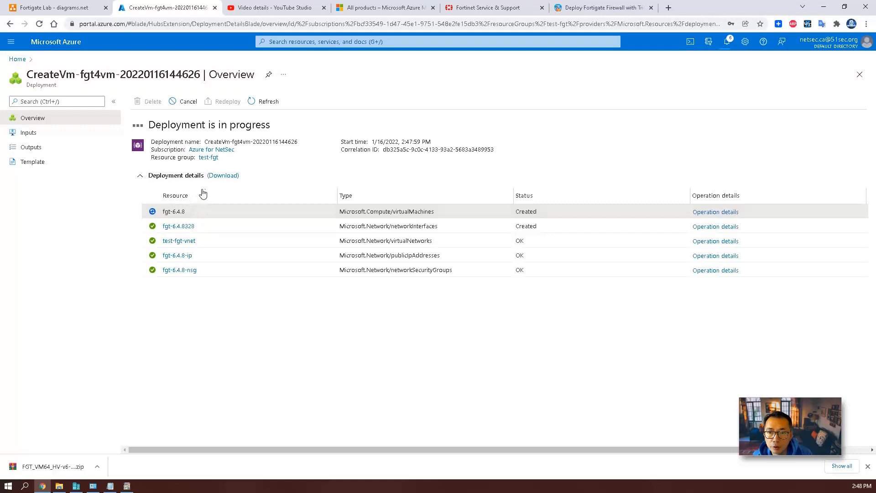
{"action": "left_click", "coordinate": [211, 158]}
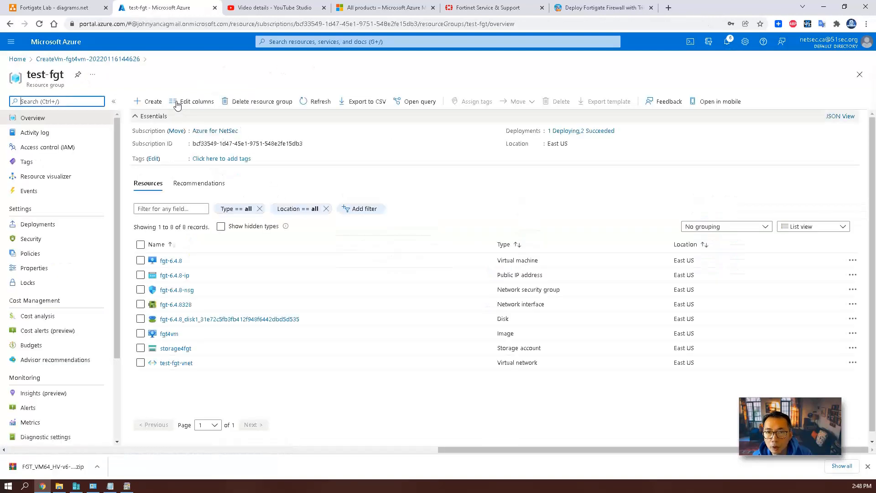
{"action": "left_click", "coordinate": [174, 261]}
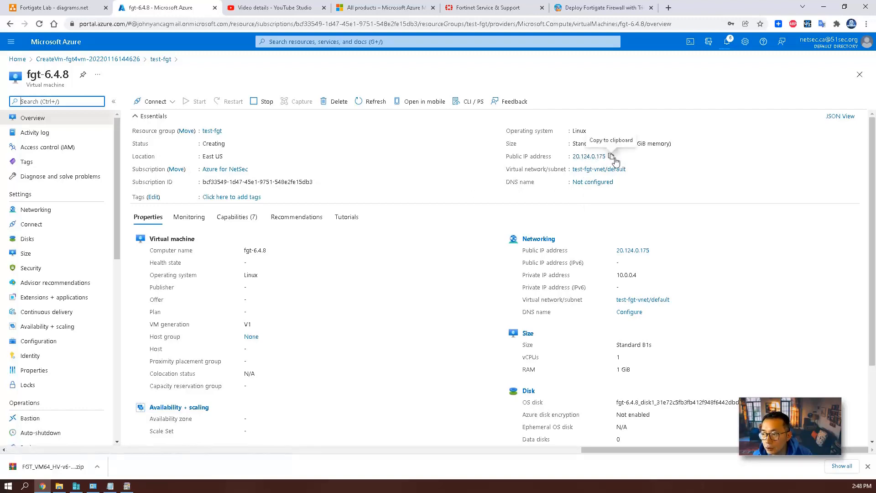
Copy the VM's public IP 20.124.0.175 and load it in a spare Chrome tab.
{"action": "left_click", "coordinate": [611, 157]}
{"action": "left_click", "coordinate": [275, 8]}
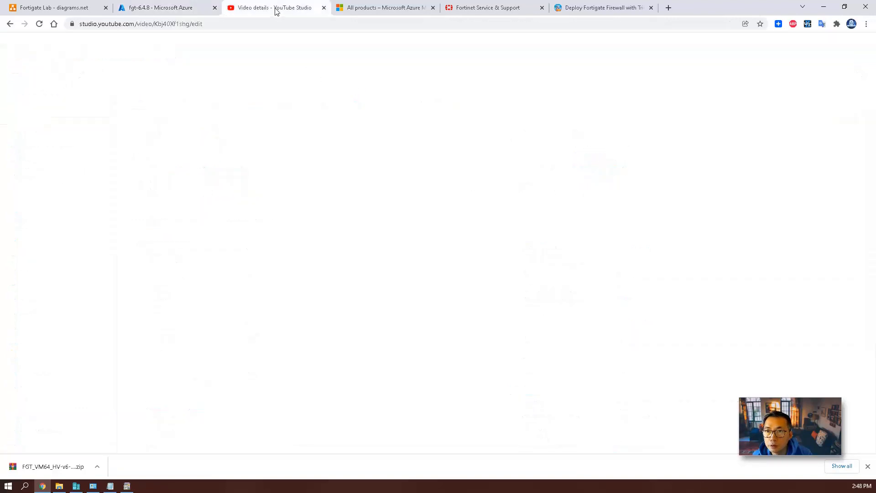
{"action": "left_click", "coordinate": [289, 23]}
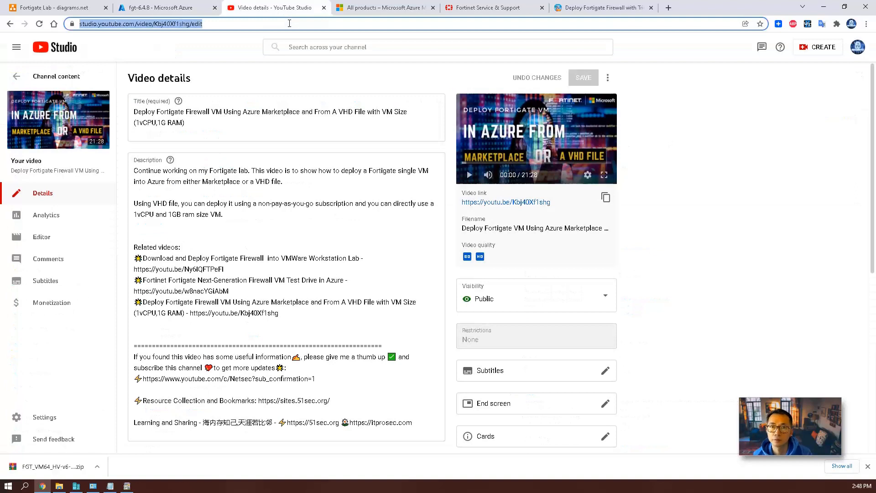
{"action": "key", "text": "ctrl+v"}
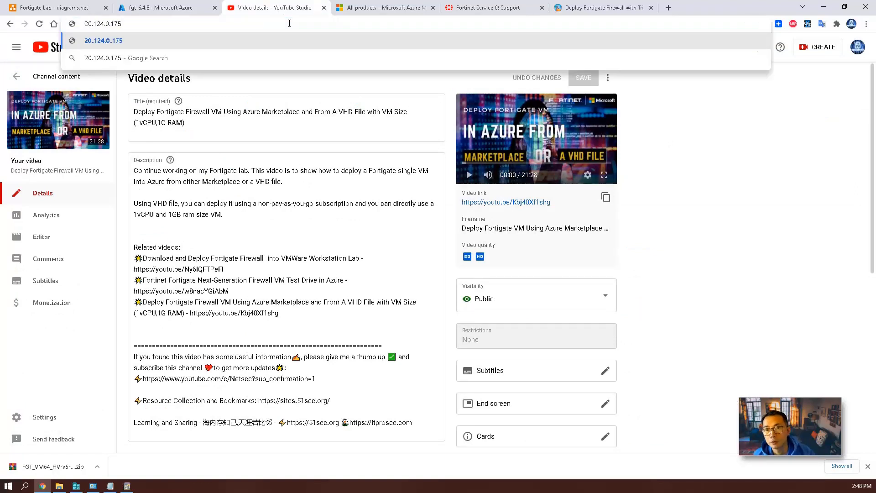
{"action": "key", "text": "Return"}
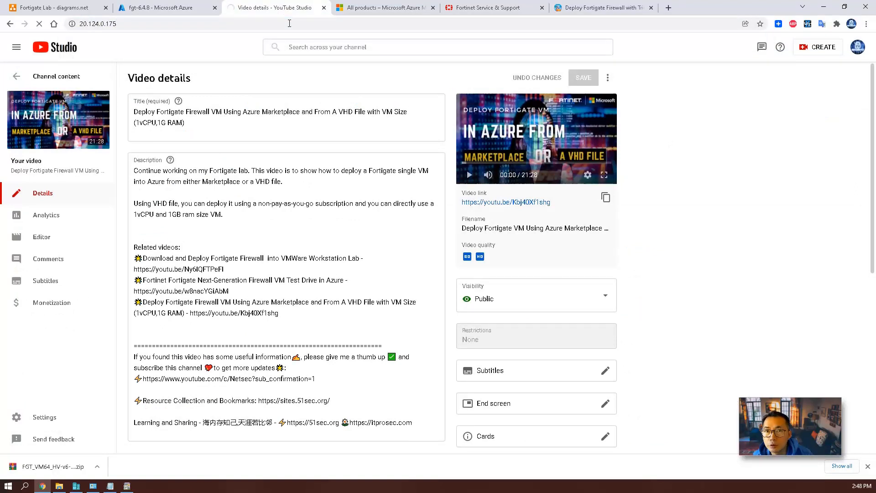
{"action": "key", "text": "ctrl+Tab"}
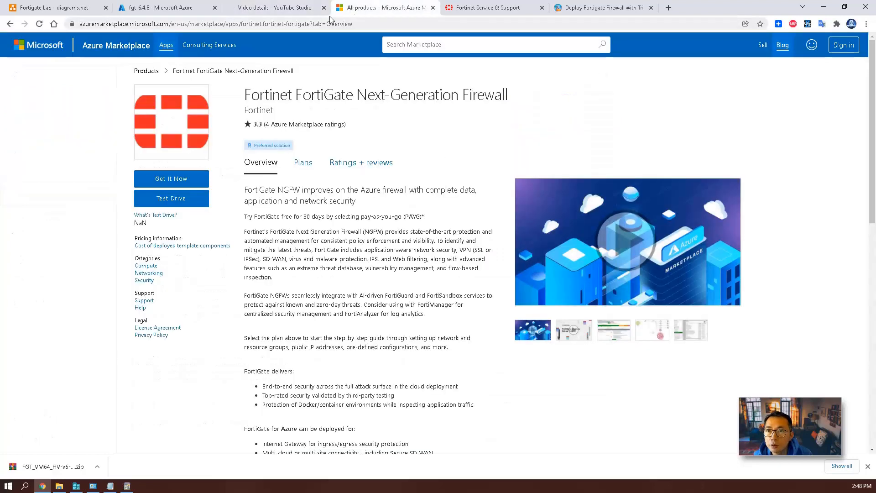
{"action": "left_click", "coordinate": [297, 21]}
{"action": "type", "text": "https://"}
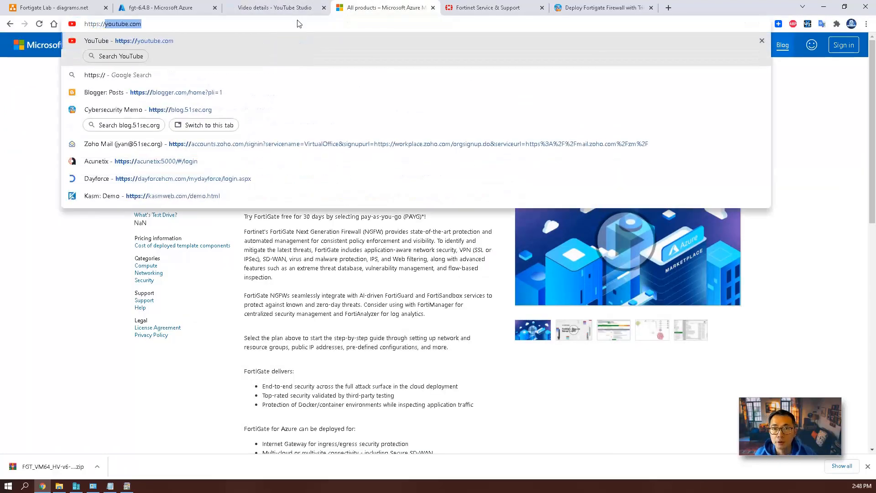
{"action": "key", "text": "ctrl+v"}
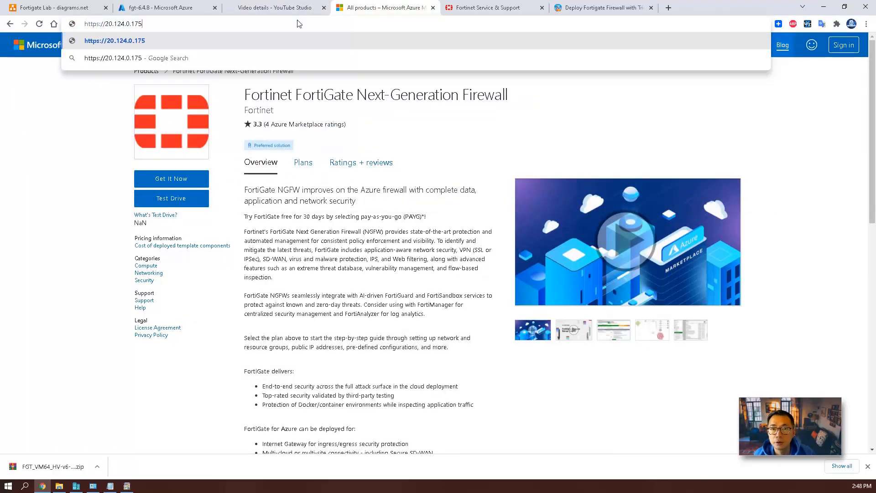
{"action": "key", "text": "Return"}
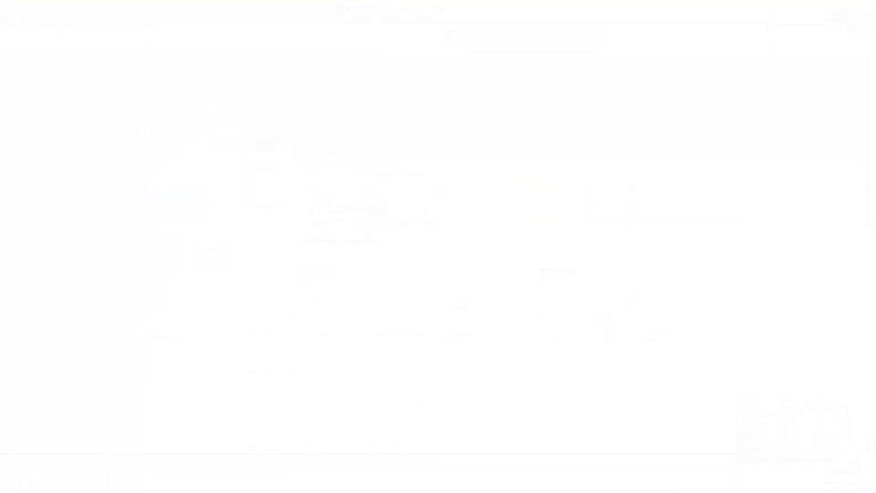
{"action": "key", "text": "ctrl+v"}
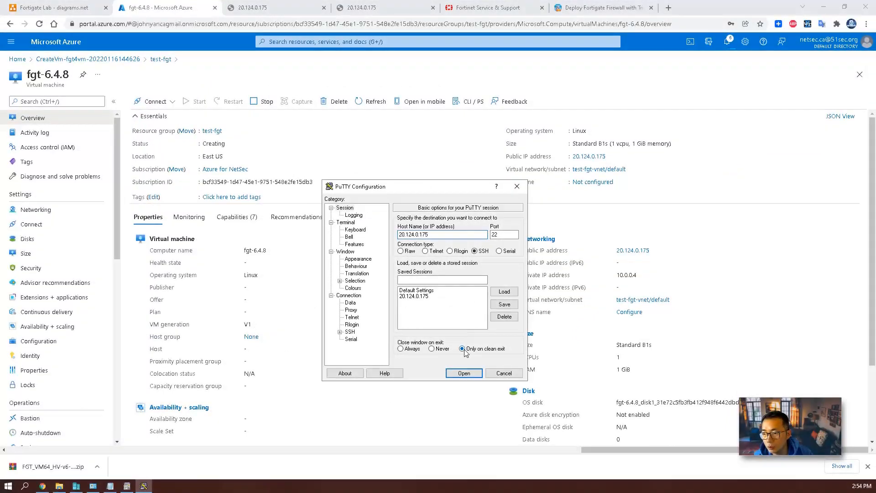
Open the SSH session and log in as admin, setting a new admin password.
{"action": "left_click", "coordinate": [464, 373]}
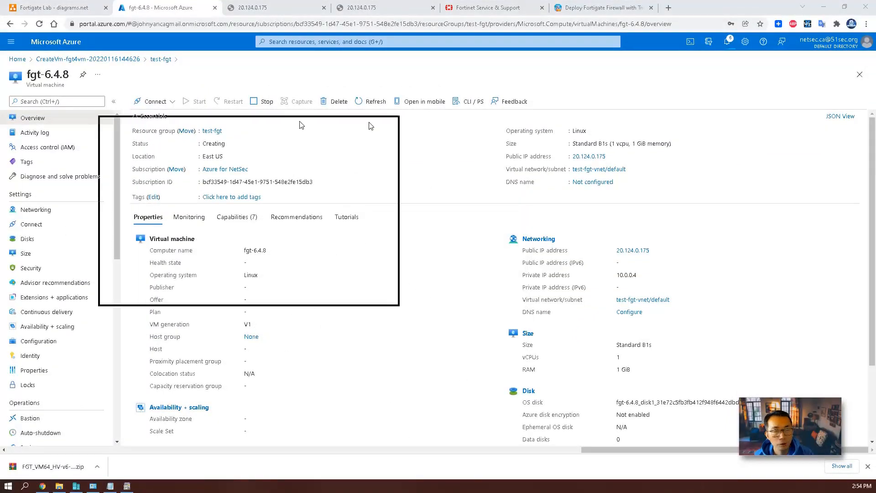
{"action": "type", "text": "admin"}
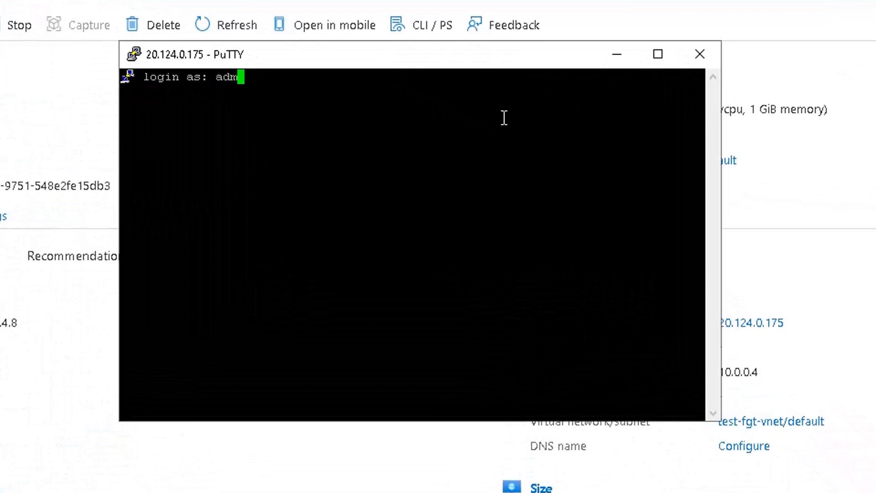
{"action": "key", "text": "Return"}
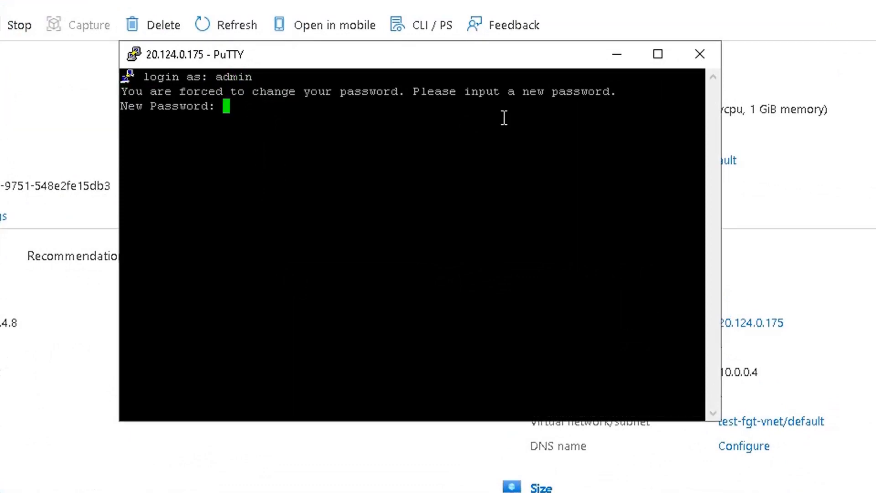
{"action": "key", "text": "Return"}
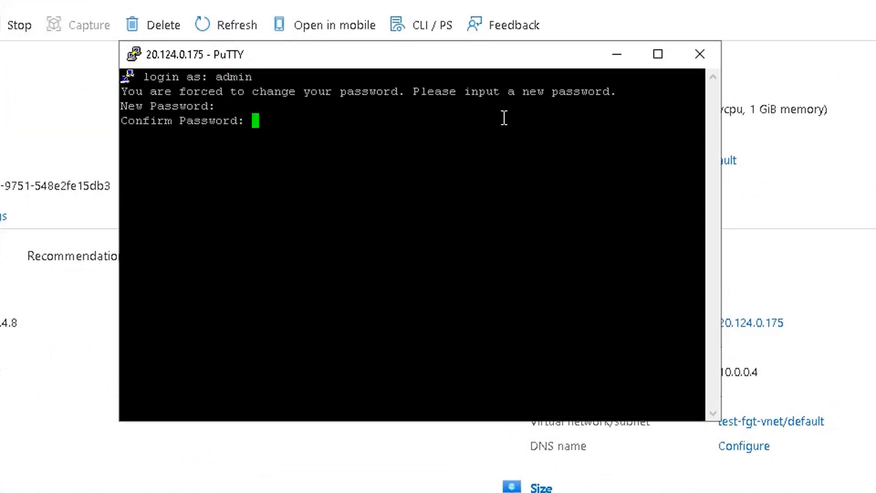
{"action": "key", "text": "Return"}
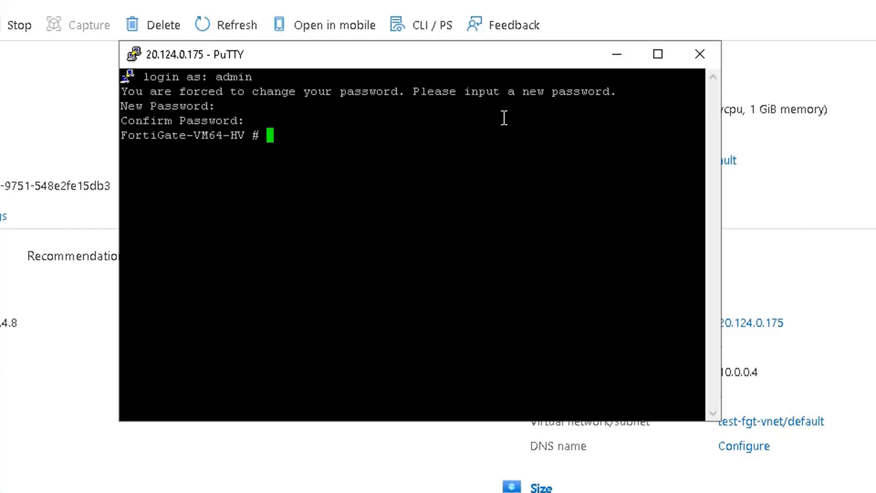
Run 'show system interface' and quit the --More-- pager.
{"action": "type", "text": "show system interfa"}
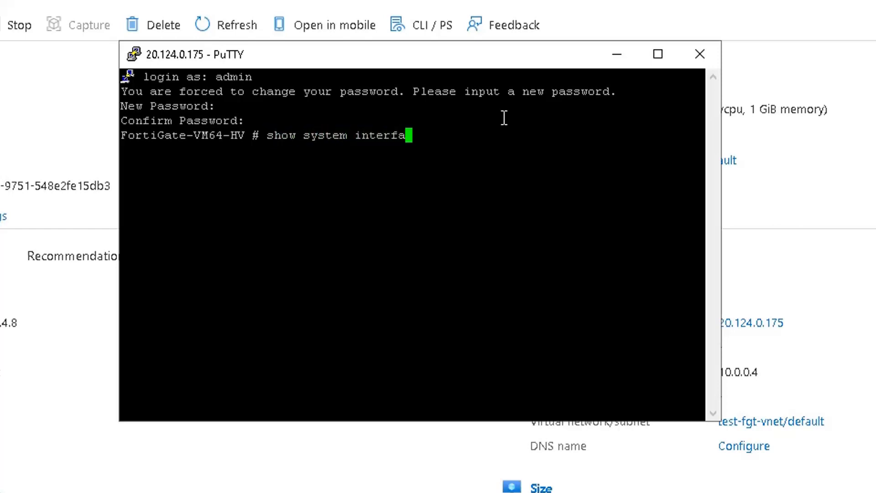
{"action": "type", "text": "ce"}
{"action": "key", "text": "Return"}
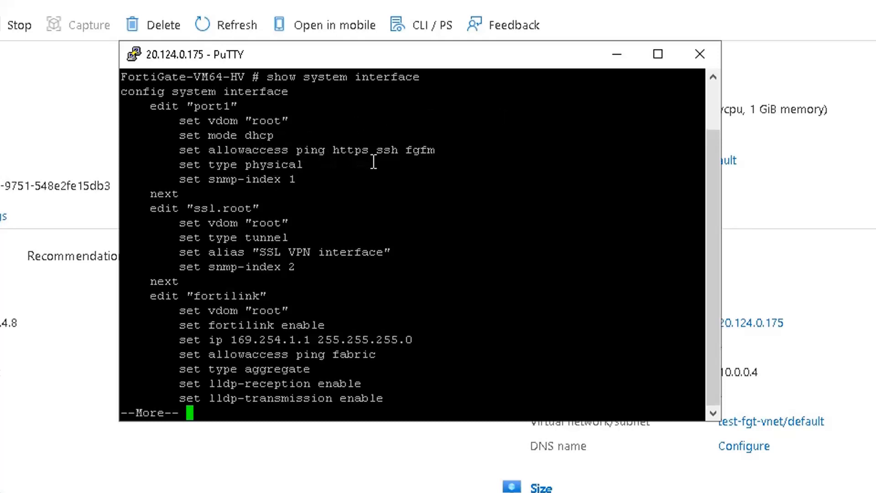
{"action": "double_click", "coordinate": [407, 167]}
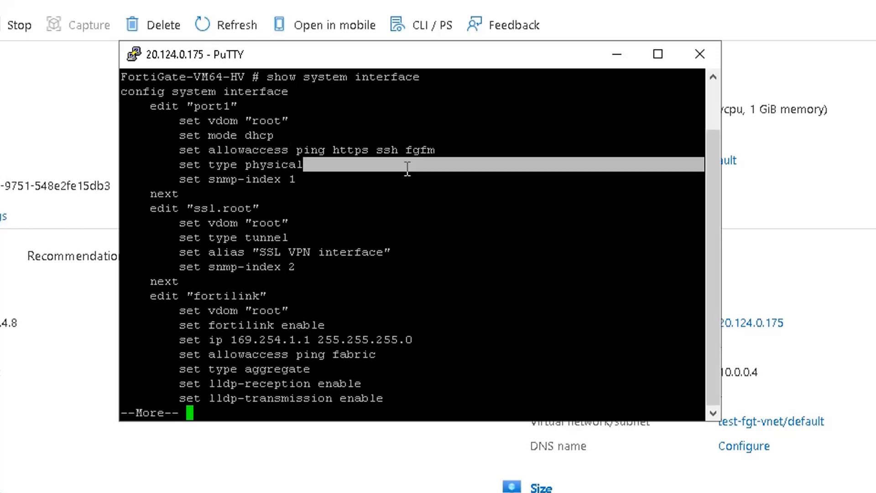
{"action": "left_click", "coordinate": [415, 151]}
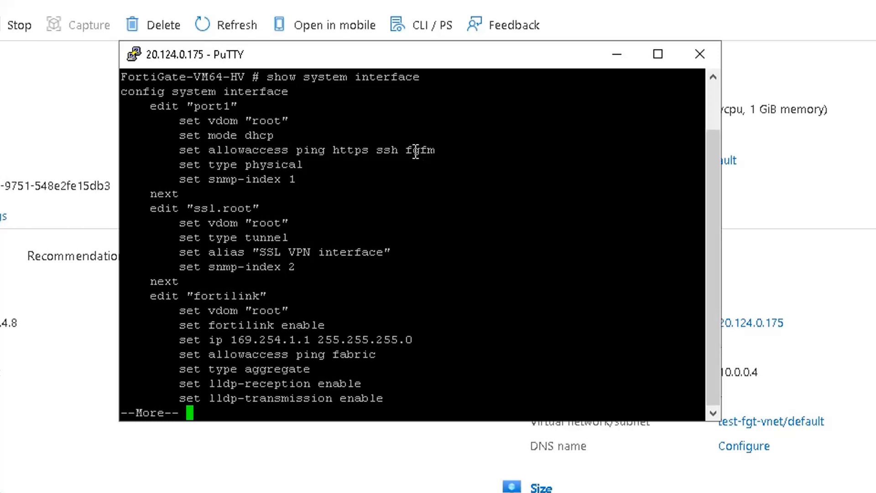
{"action": "key", "text": "q"}
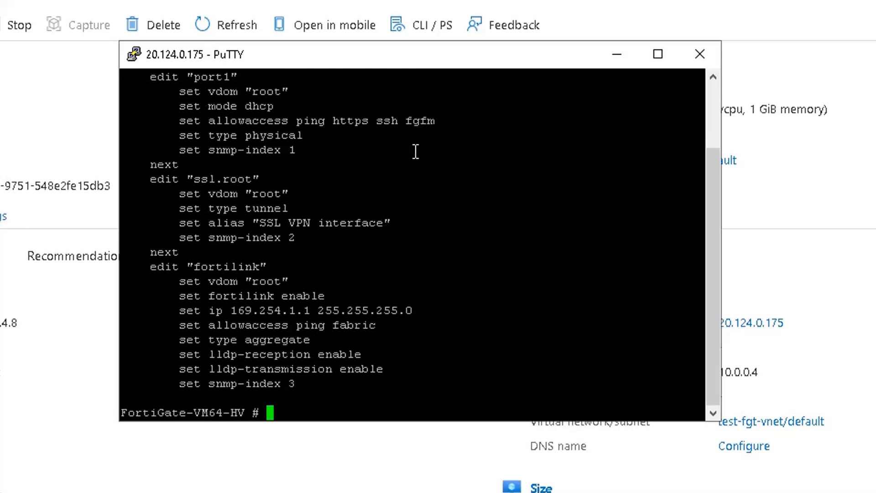
Enter 'config system interface' and list all interface settings with show.
{"action": "scroll", "coordinate": [415, 152], "scroll_direction": "up", "scroll_amount": 2}
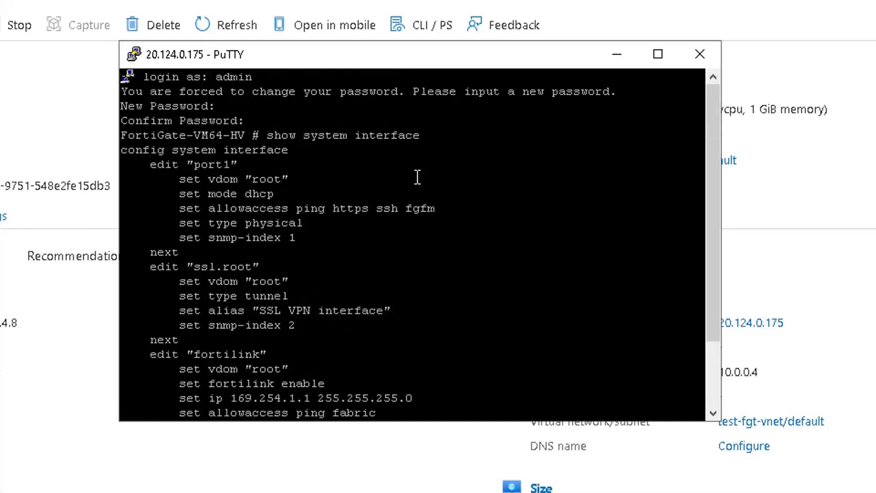
{"action": "type", "text": "co"}
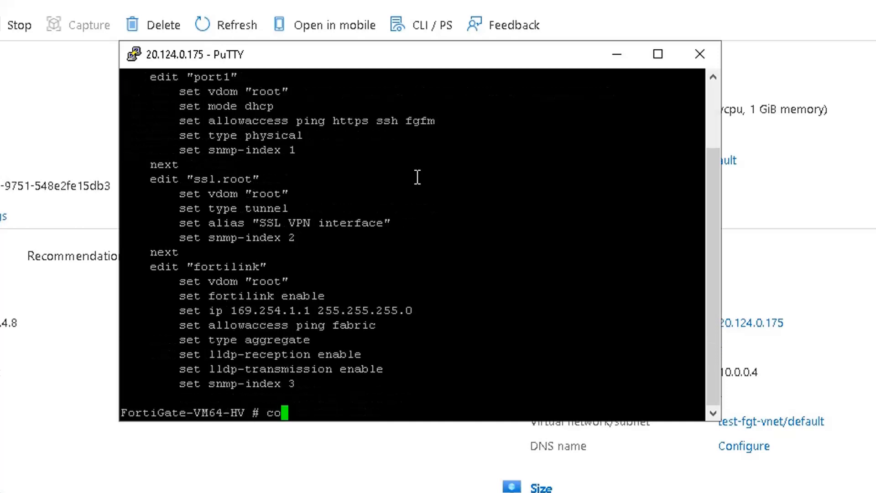
{"action": "type", "text": "nfig system in"}
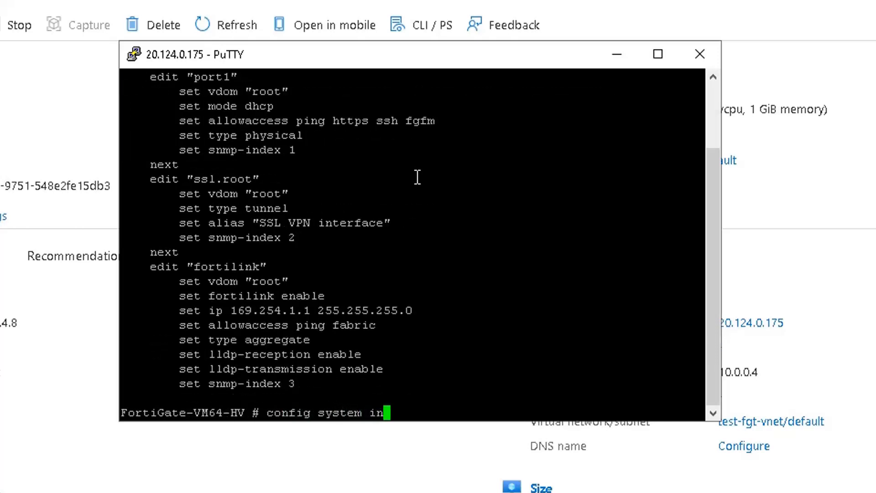
{"action": "type", "text": "terface"}
{"action": "key", "text": "Return"}
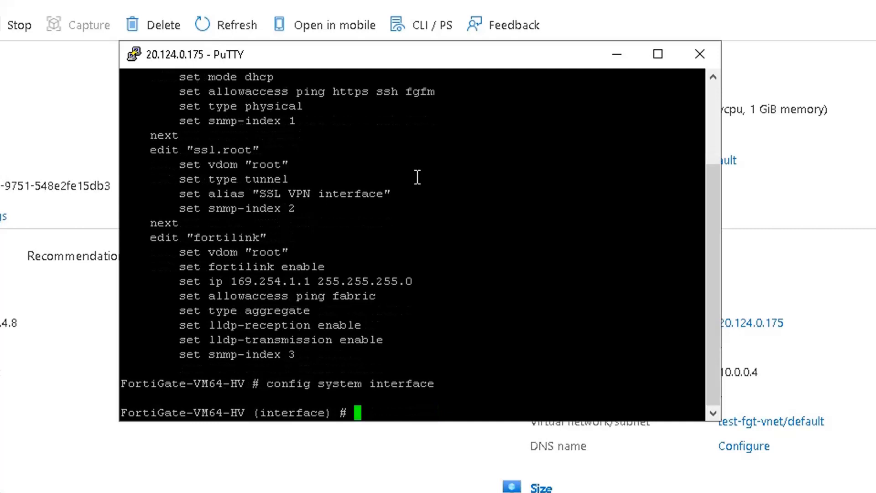
{"action": "type", "text": "show"}
{"action": "key", "text": "Return"}
Edit port1 to allow ping http https ssh fgfm, verify with show, and end.
{"action": "type", "text": "q"}
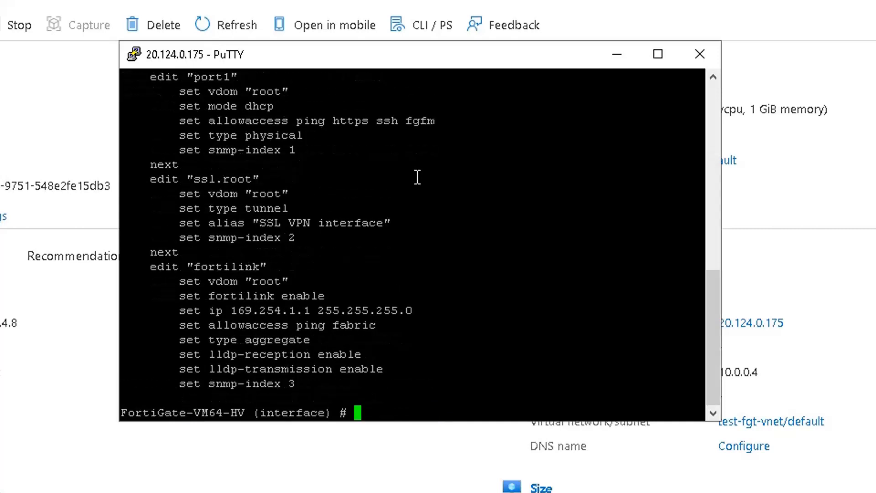
{"action": "type", "text": "edit \"port1\""}
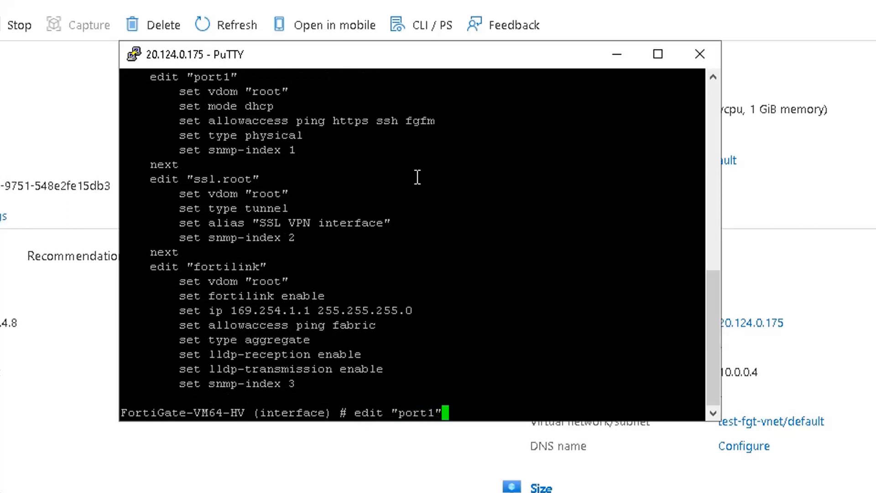
{"action": "key", "text": "Return"}
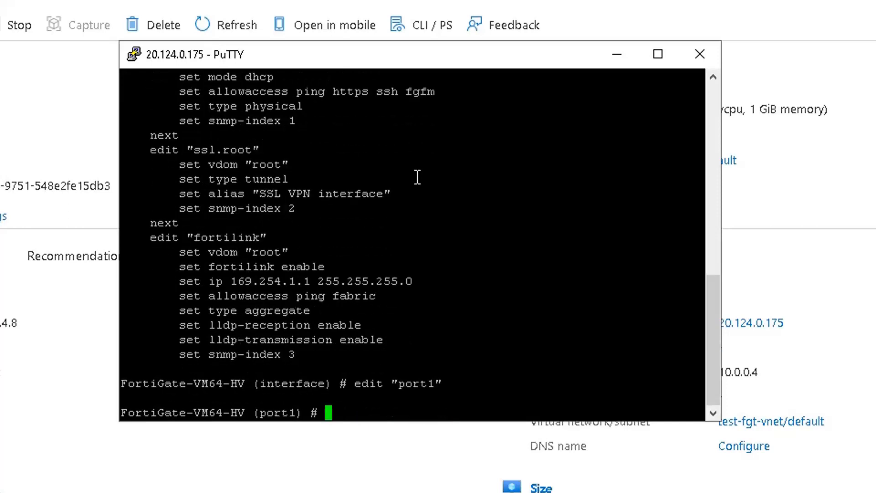
{"action": "type", "text": "set allowacce"}
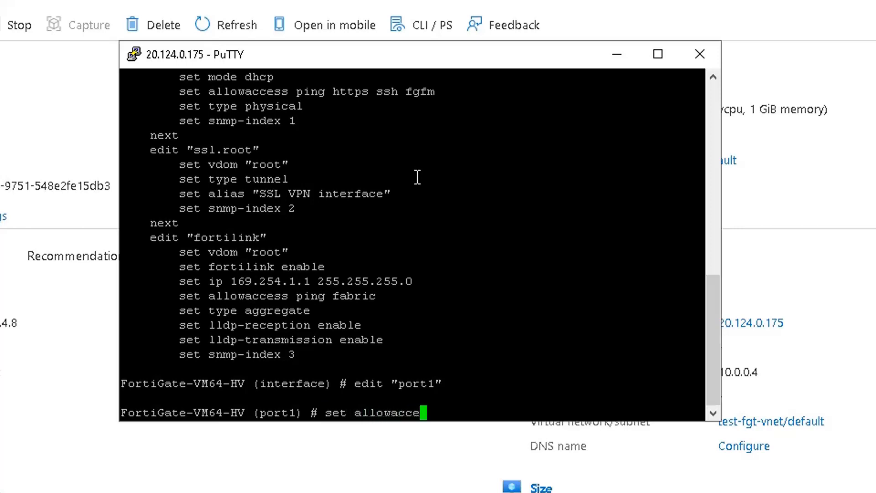
{"action": "type", "text": "ss ping http "}
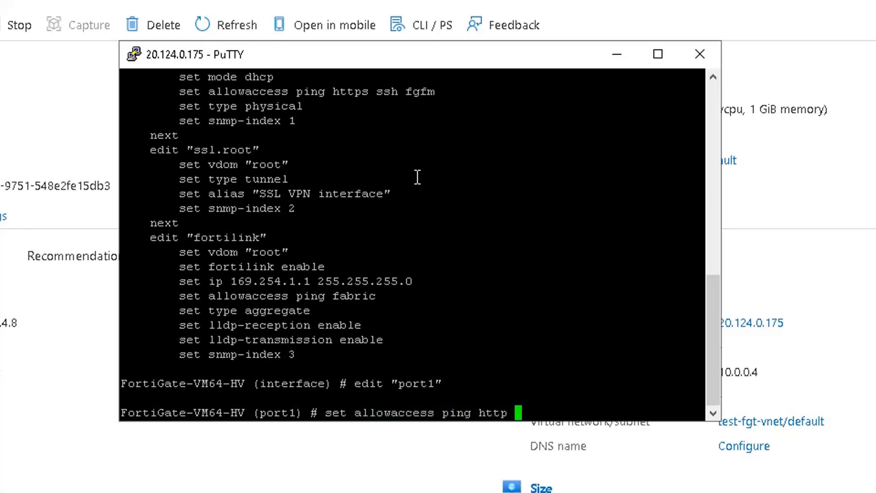
{"action": "type", "text": "https ssh "}
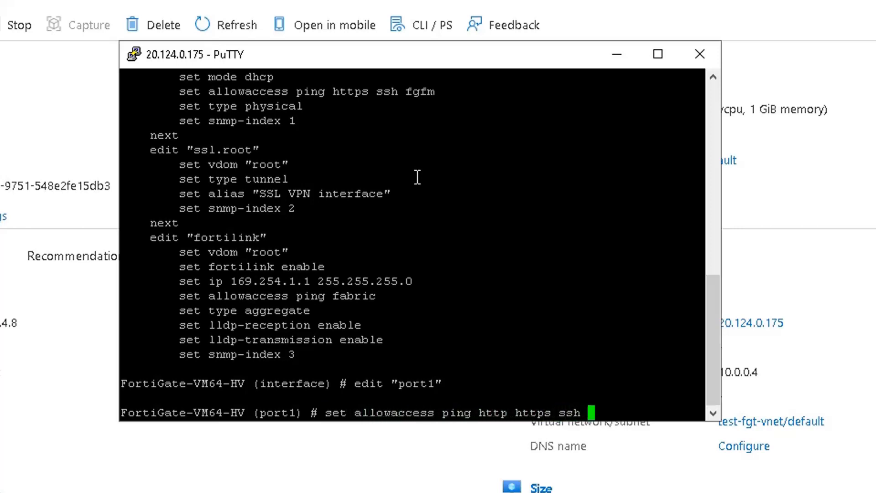
{"action": "type", "text": "fgfm"}
{"action": "key", "text": "Return"}
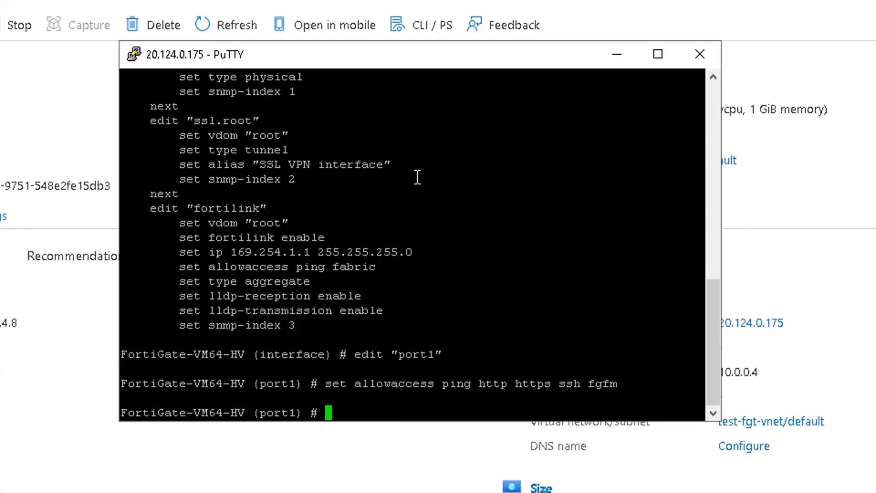
{"action": "type", "text": "show"}
{"action": "key", "text": "Return"}
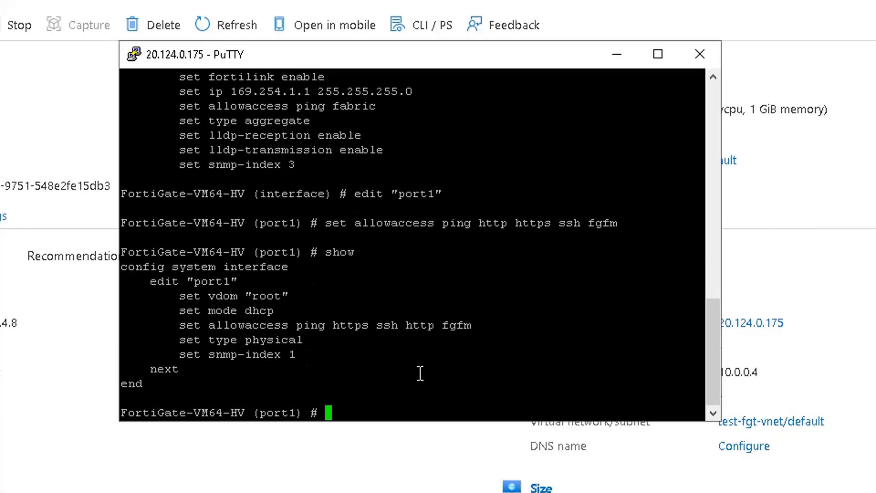
{"action": "type", "text": "end"}
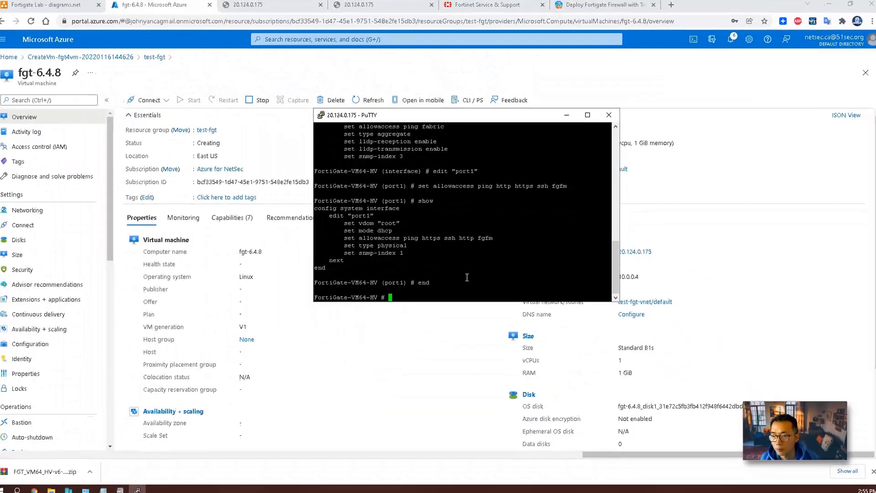
{"action": "key", "text": "Return"}
Reload the 20.124.0.175 page in Chrome and sign in with the admin username and password.
{"action": "left_click", "coordinate": [272, 6]}
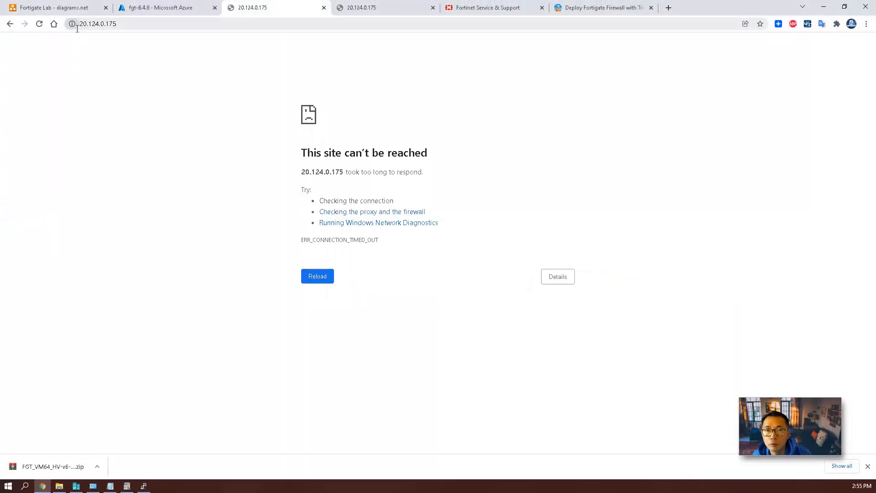
{"action": "left_click", "coordinate": [164, 25]}
{"action": "key", "text": "Return"}
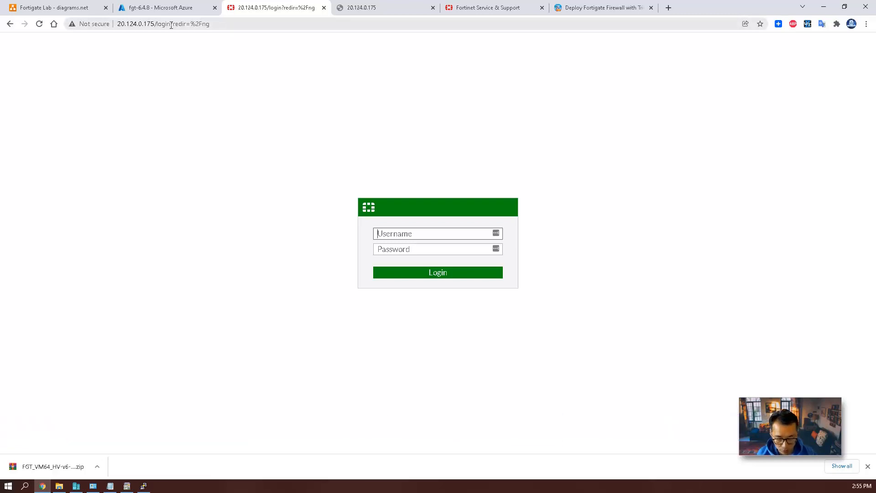
{"action": "type", "text": "admin"}
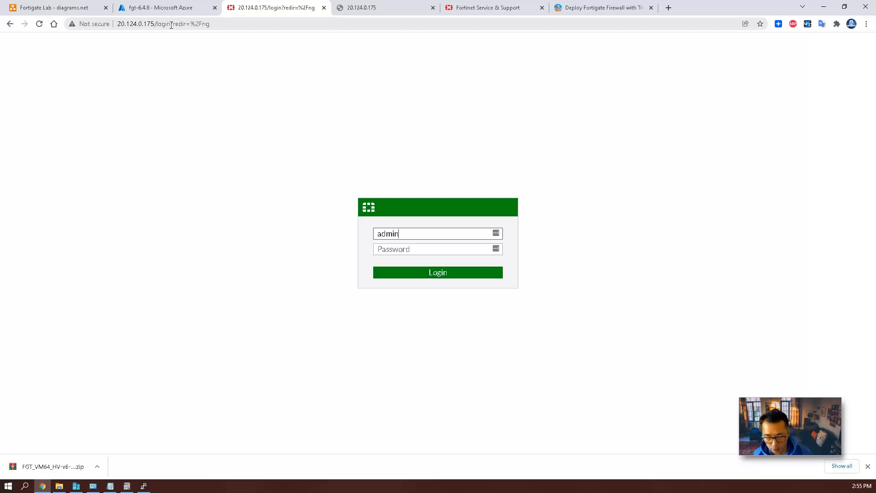
{"action": "key", "text": "Tab"}
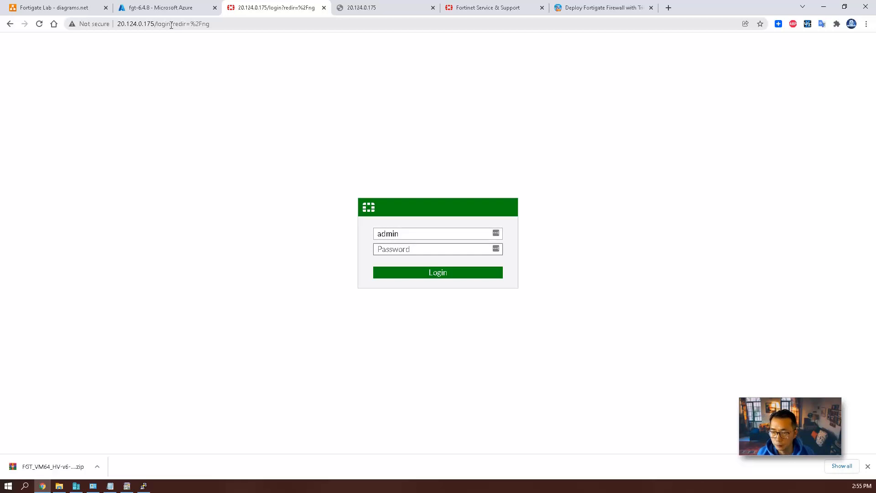
{"action": "type", "text": "•••••••••"}
{"action": "key", "text": "Return"}
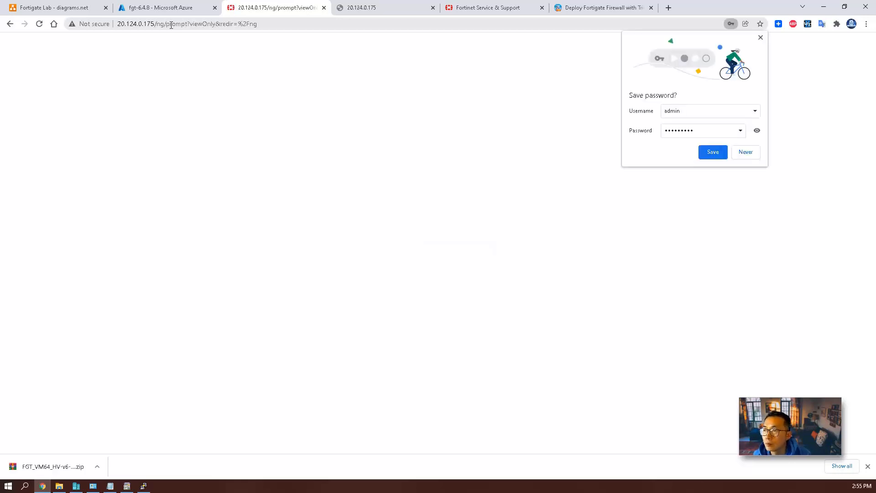
Decline saving the password, then complete setup with hostname fgt-hyperv and the Comprehensive dashboard.
{"action": "left_click", "coordinate": [754, 155]}
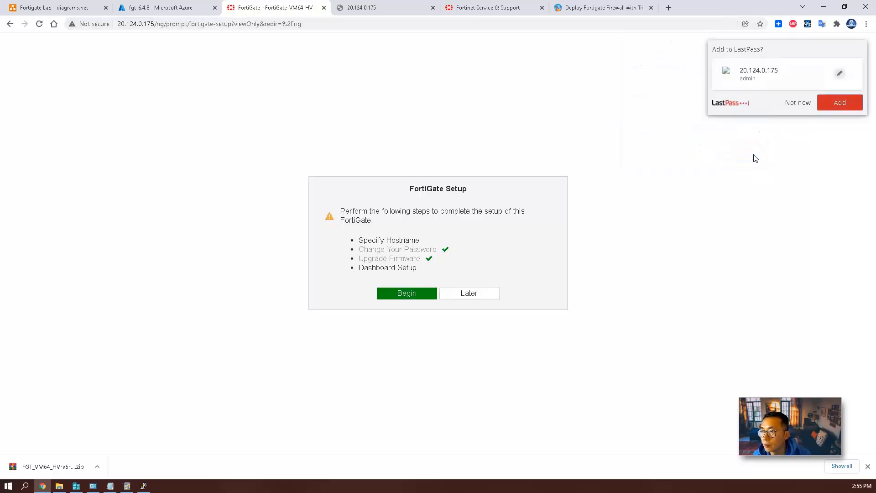
{"action": "left_click", "coordinate": [803, 111]}
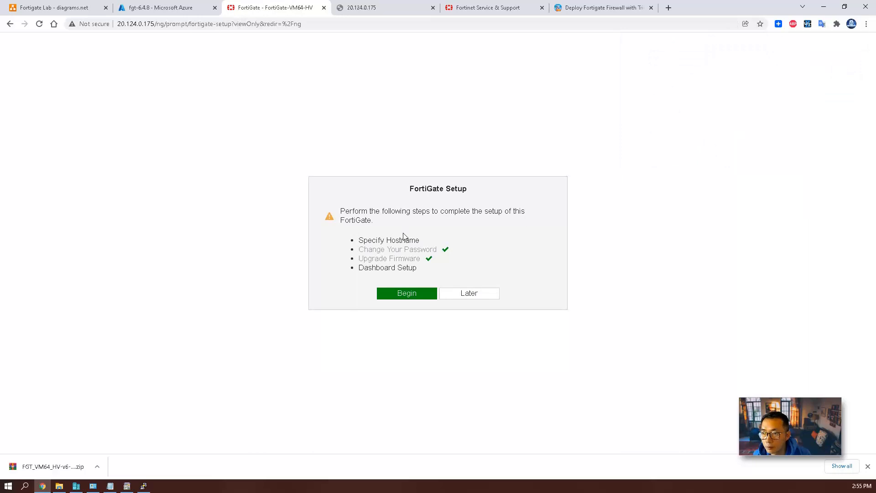
{"action": "left_click", "coordinate": [501, 270]}
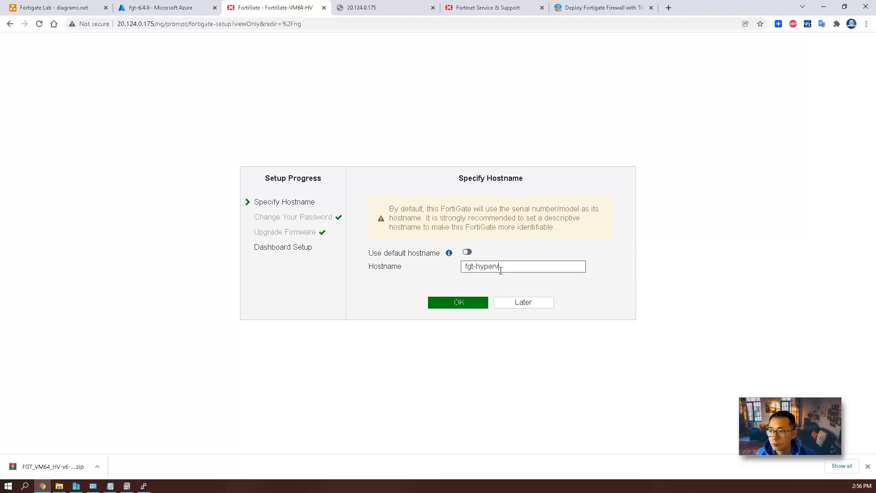
{"action": "left_click", "coordinate": [470, 297]}
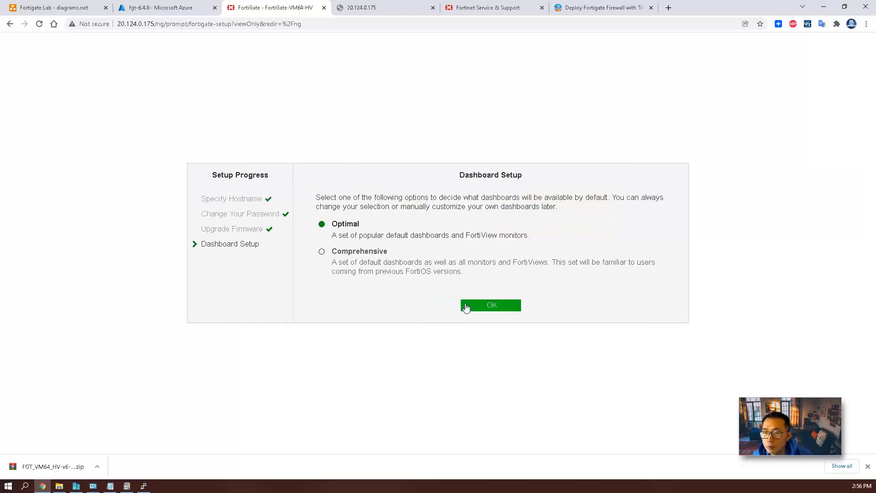
{"action": "left_click", "coordinate": [355, 259]}
{"action": "left_click", "coordinate": [490, 304]}
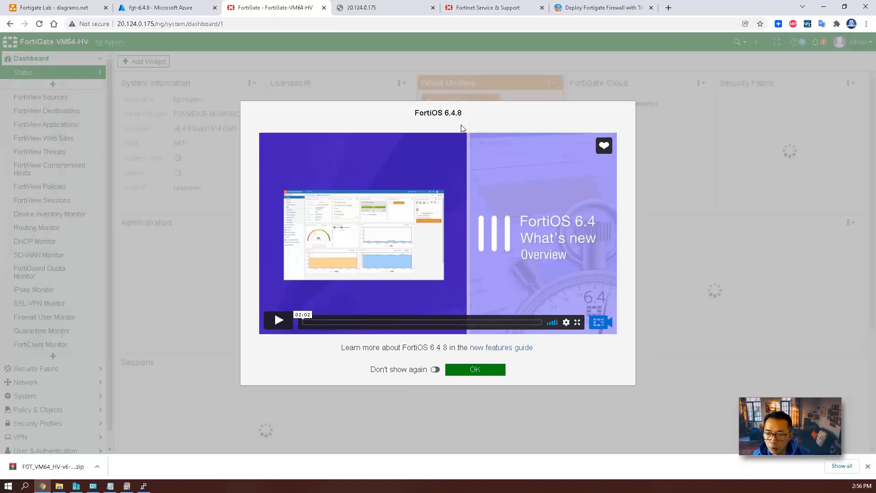
Close the FortiOS 6.4.8 welcome dialog and open System > FortiGuard.
{"action": "left_click", "coordinate": [437, 369]}
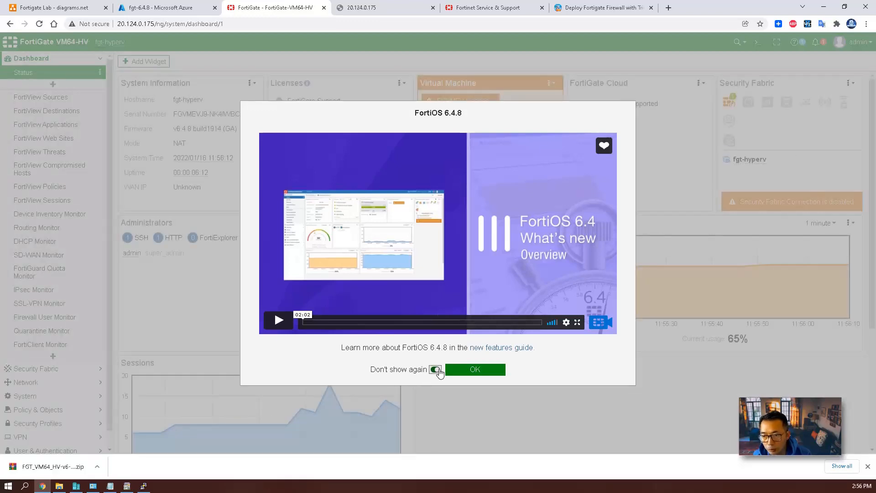
{"action": "left_click", "coordinate": [480, 367]}
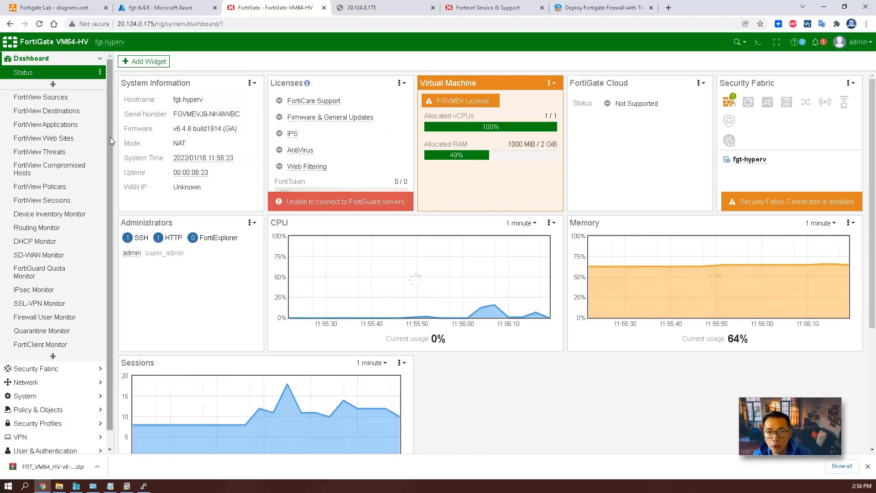
{"action": "left_click_drag", "start_coordinate": [111, 137], "coordinate": [111, 174]}
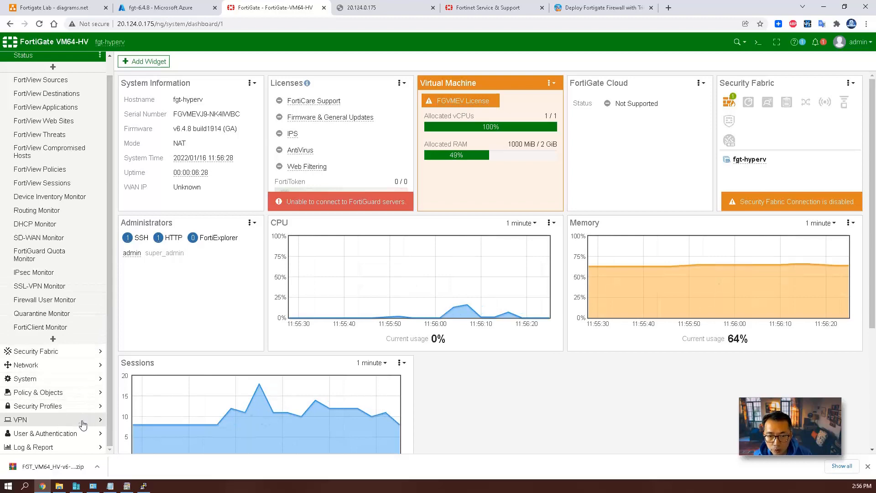
{"action": "left_click", "coordinate": [81, 379]}
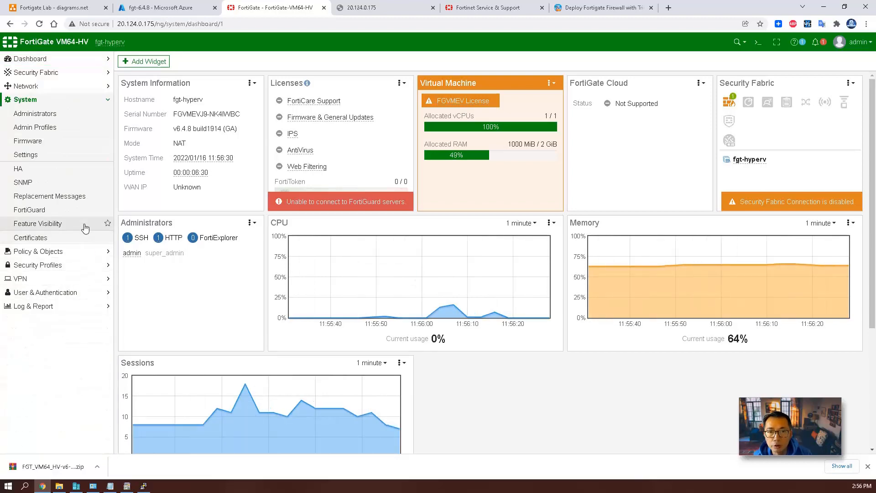
{"action": "left_click", "coordinate": [29, 209]}
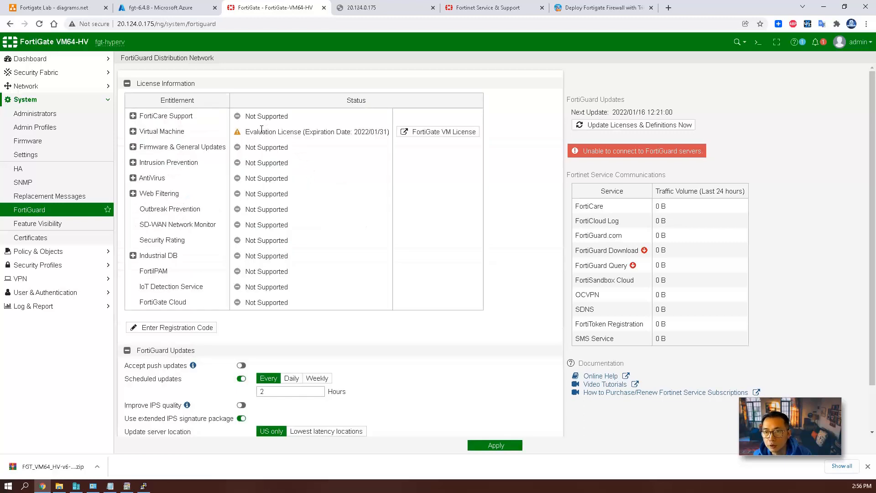
Highlight the evaluation license expiration and mark the first five completed checklist steps.
{"action": "left_click_drag", "start_coordinate": [250, 129], "coordinate": [390, 133]}
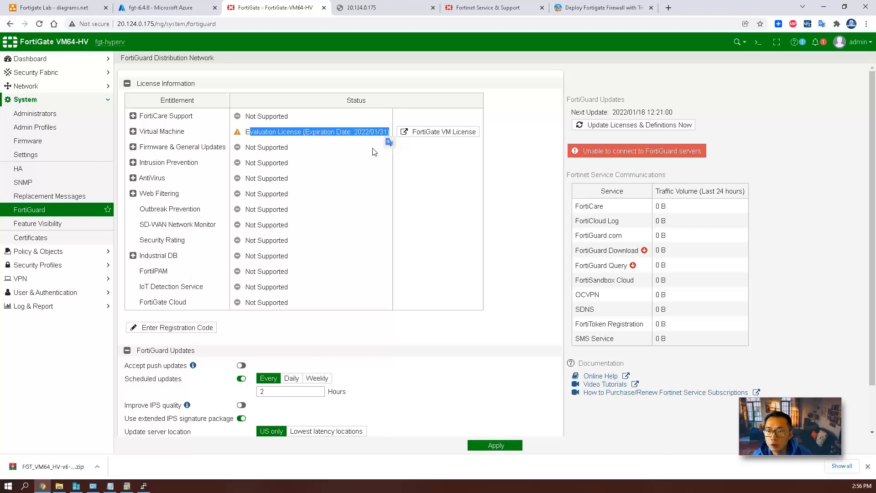
{"action": "key", "text": "alt+Tab"}
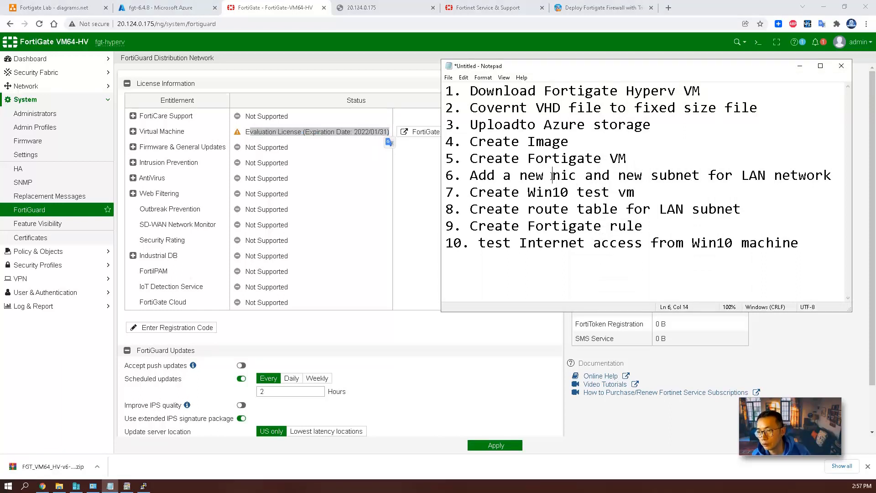
{"action": "left_click_drag", "start_coordinate": [652, 154], "coordinate": [446, 91]}
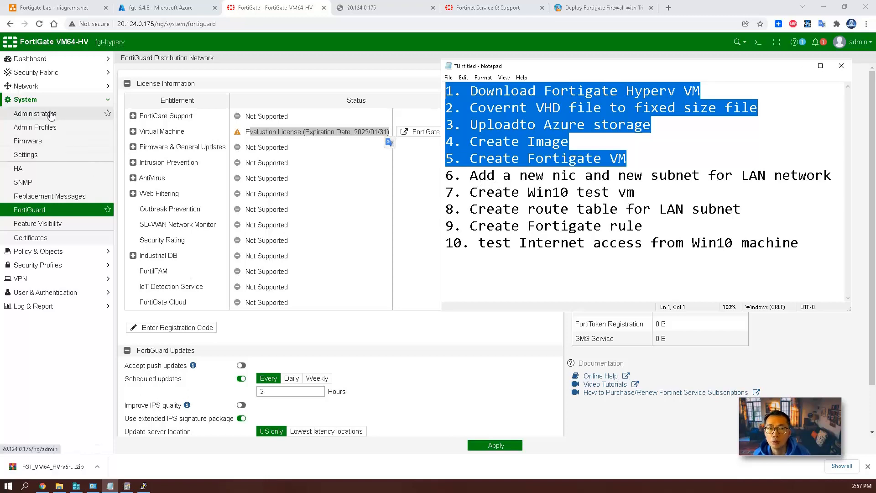
Open Network > Interfaces, mark remaining checklist steps from step 6, and return to the fgt-6.4.8 VM.
{"action": "left_click", "coordinate": [28, 85]}
{"action": "left_click", "coordinate": [51, 100]}
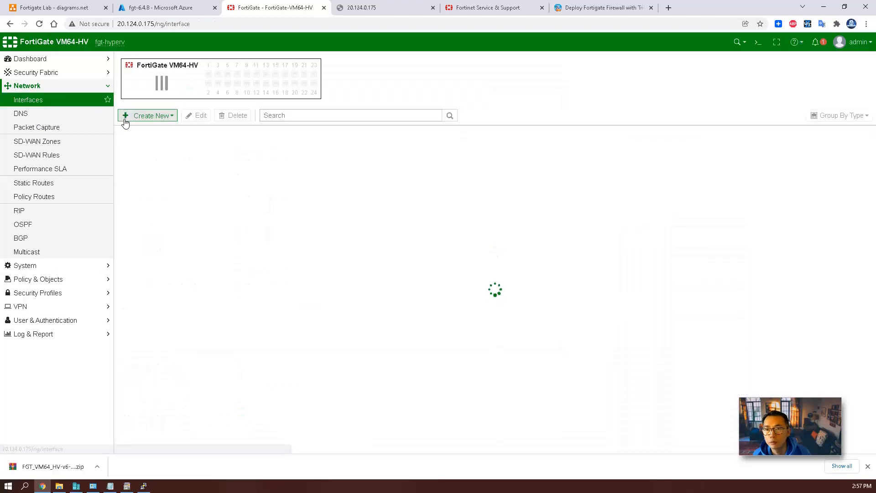
{"action": "mouse_move", "coordinate": [210, 75]}
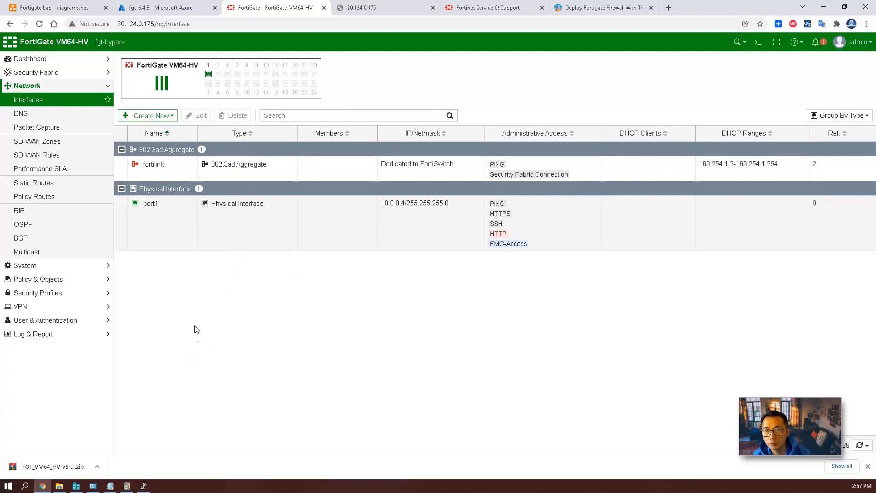
{"action": "left_click", "coordinate": [110, 485]}
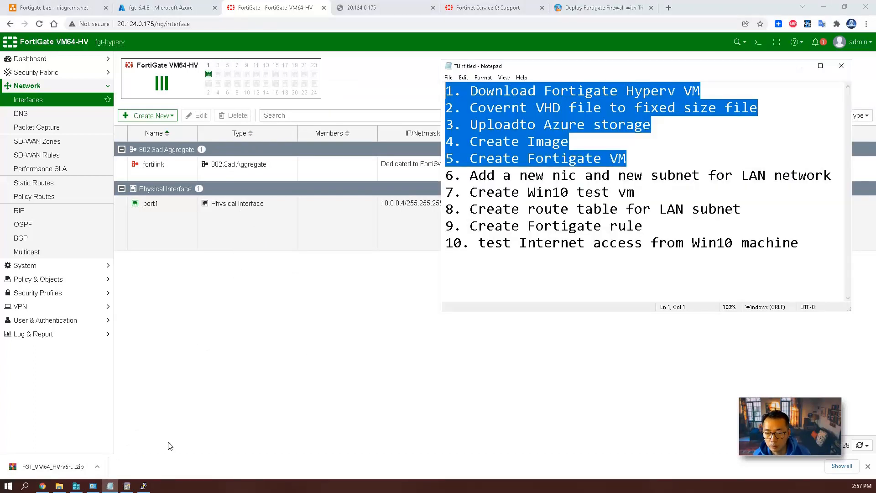
{"action": "left_click", "coordinate": [636, 174]}
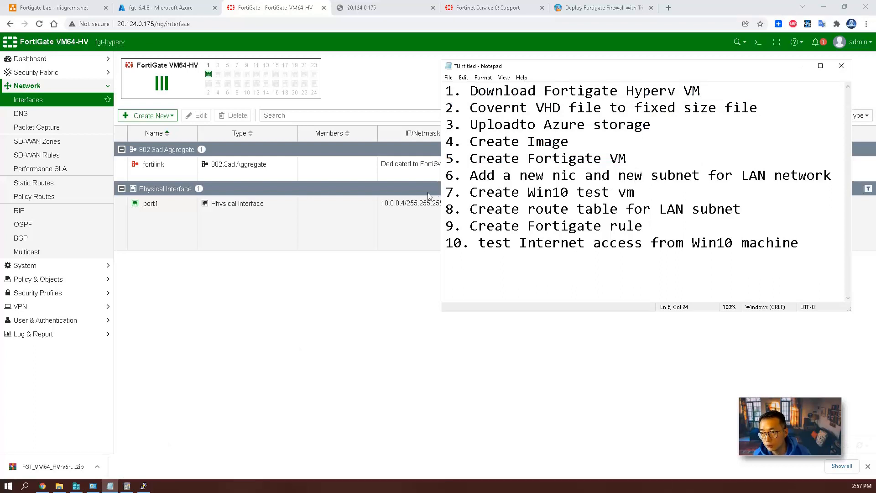
{"action": "left_click_drag", "start_coordinate": [446, 175], "coordinate": [806, 244]}
{"action": "left_click", "coordinate": [184, 8]}
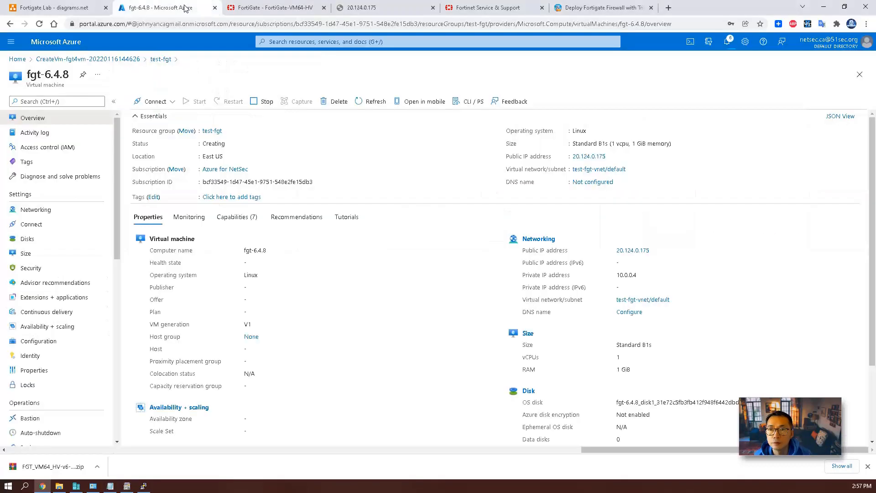
Stop the fgt-6.4.8 VM while keeping its public IP address reserved.
{"action": "left_click", "coordinate": [263, 104]}
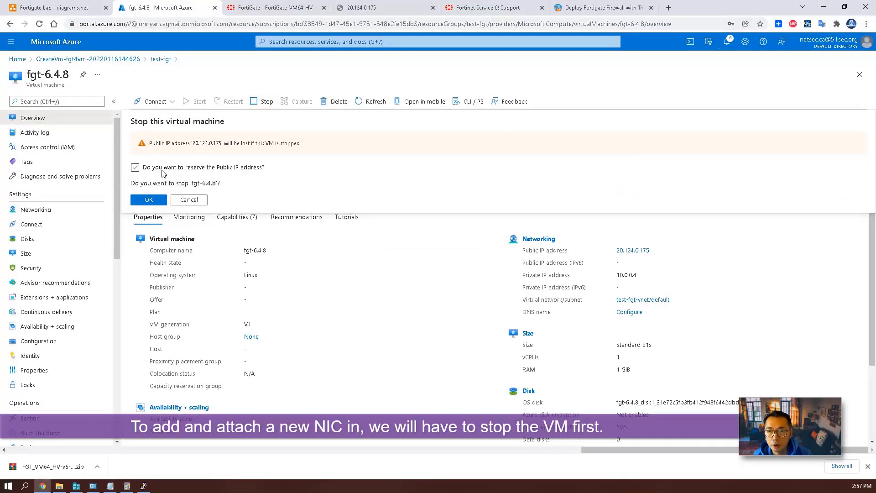
{"action": "left_click", "coordinate": [162, 168]}
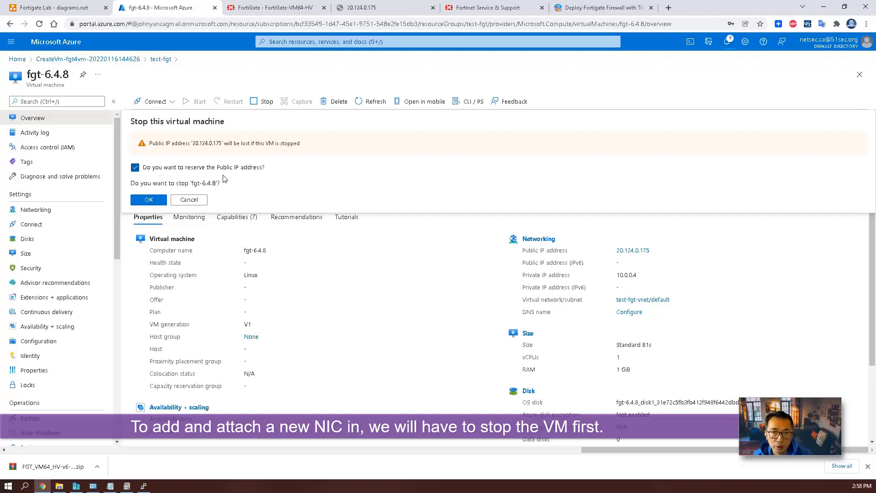
{"action": "left_click", "coordinate": [154, 200]}
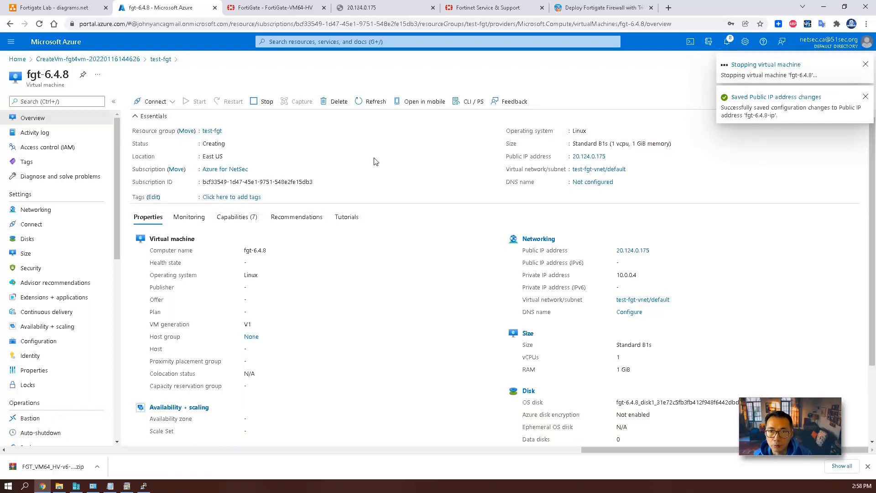
Check the notifications to confirm the VM stopped, then open its Networking page.
{"action": "left_click", "coordinate": [30, 212]}
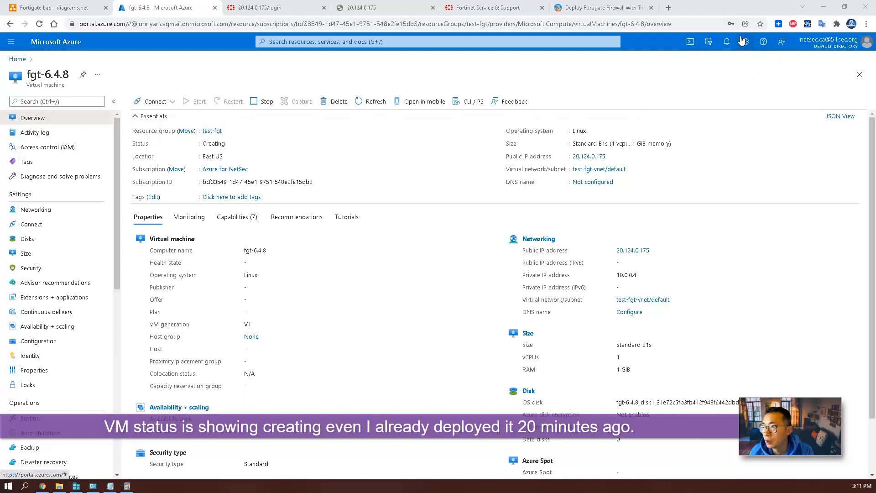
{"action": "left_click", "coordinate": [727, 42]}
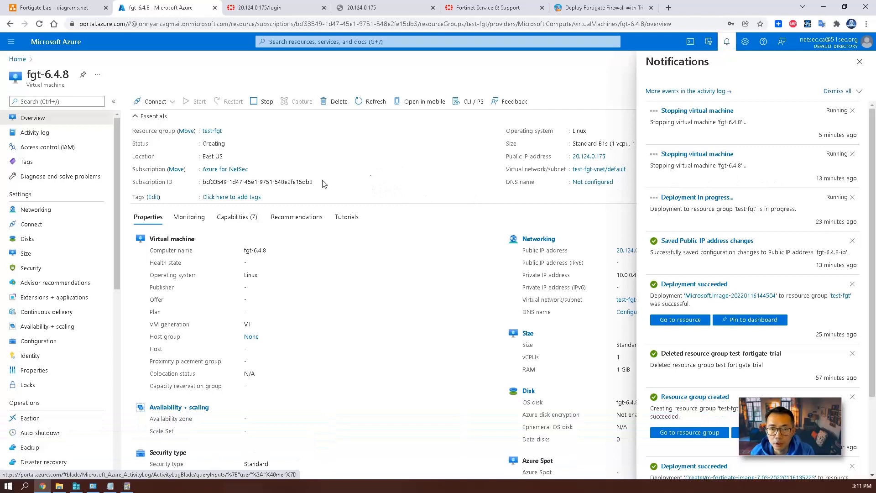
{"action": "left_click", "coordinate": [68, 210]}
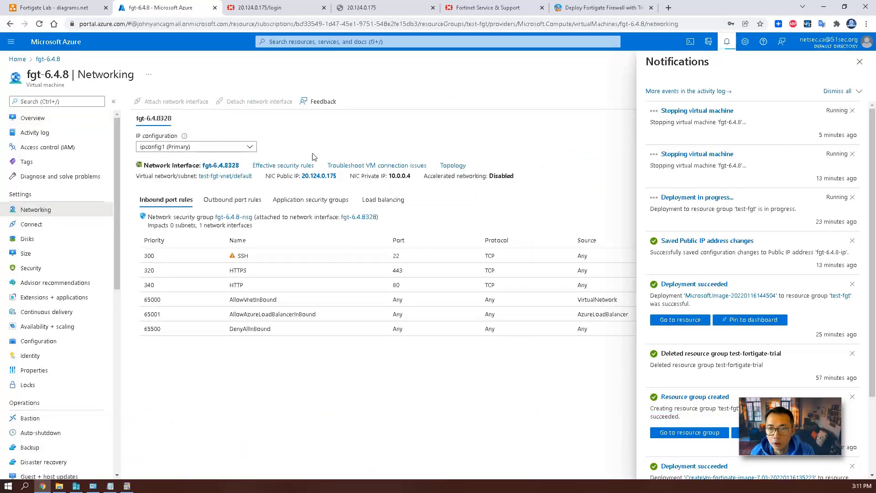
{"action": "left_click", "coordinate": [859, 62]}
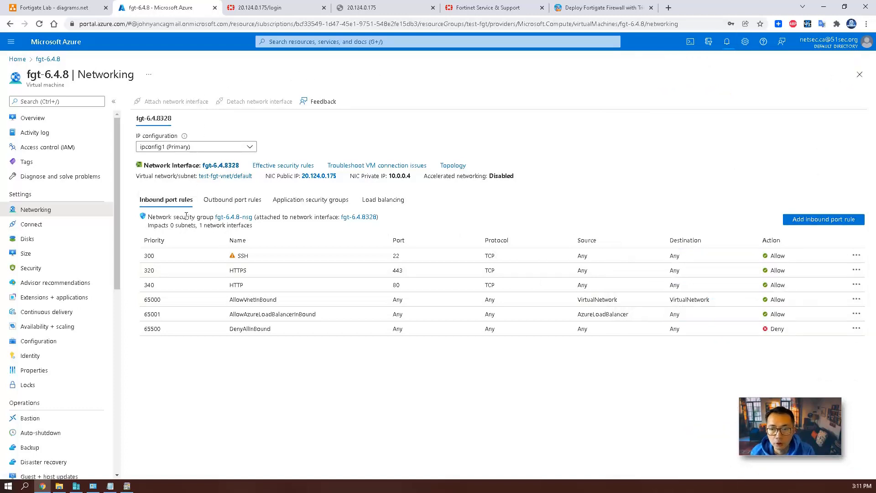
Open the Network interfaces list and mark steps 6 and 7 on the deployment checklist.
{"action": "left_click", "coordinate": [279, 42]}
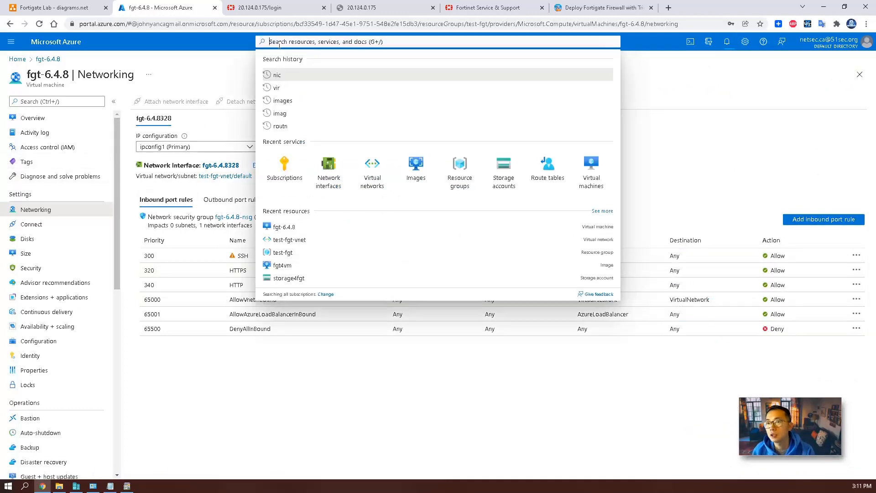
{"action": "type", "text": "n"}
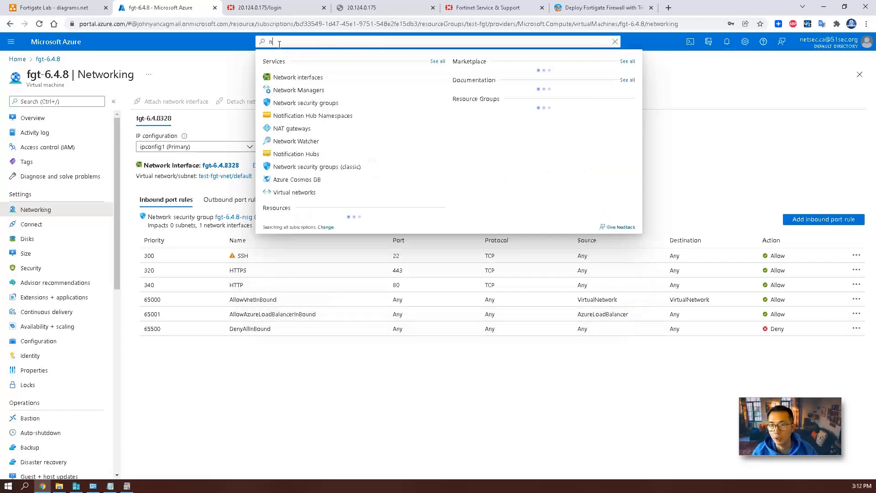
{"action": "left_click", "coordinate": [321, 82]}
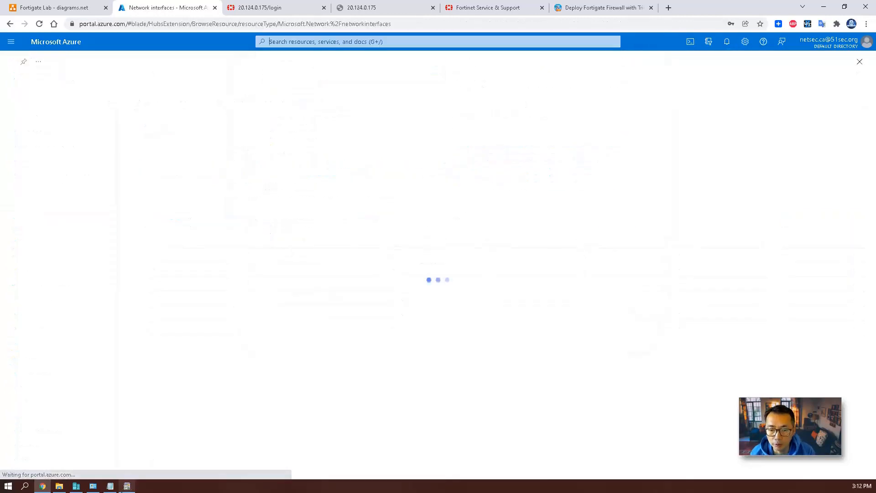
{"action": "left_click", "coordinate": [110, 486]}
{"action": "left_click", "coordinate": [624, 208]}
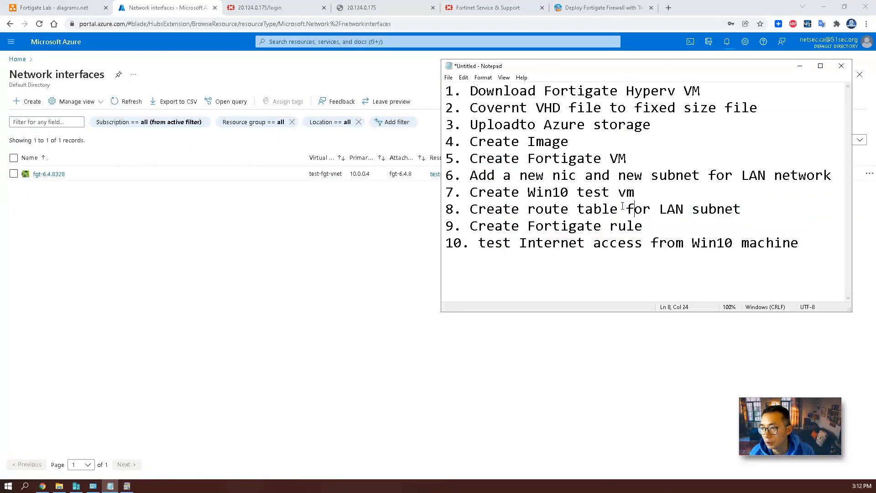
{"action": "left_click_drag", "start_coordinate": [449, 177], "coordinate": [841, 187]}
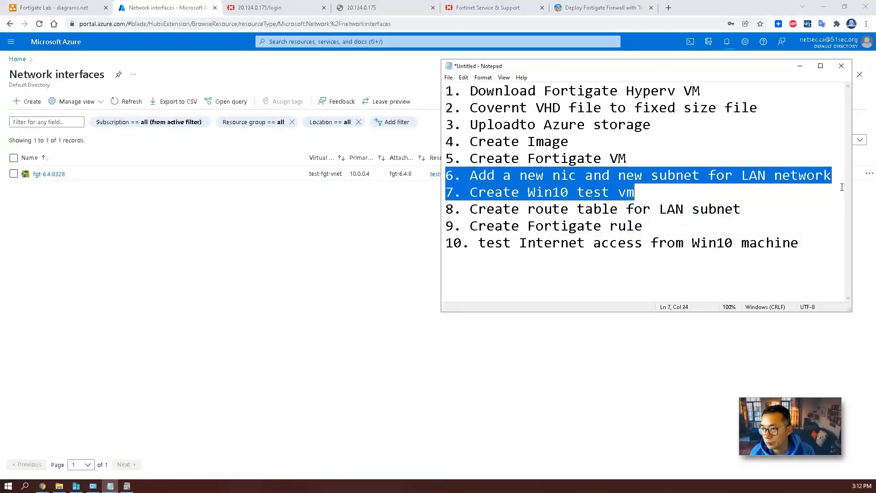
{"action": "left_click", "coordinate": [592, 159]}
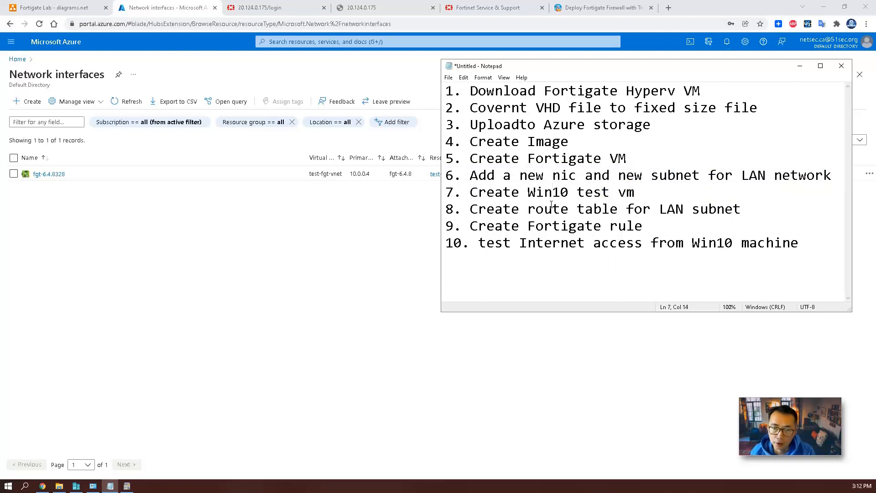
{"action": "left_click", "coordinate": [114, 203]}
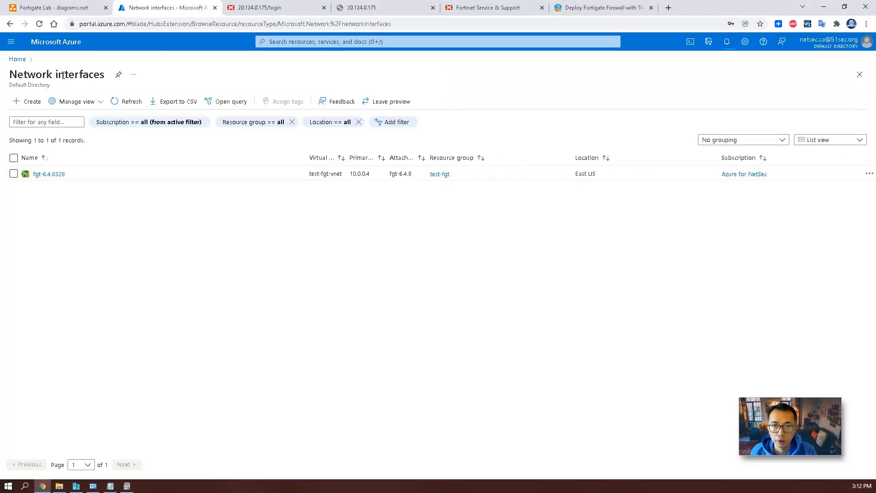
Start a network interface named fgt-lan in resource group test-fgt and check its subnet.
{"action": "left_click", "coordinate": [30, 101]}
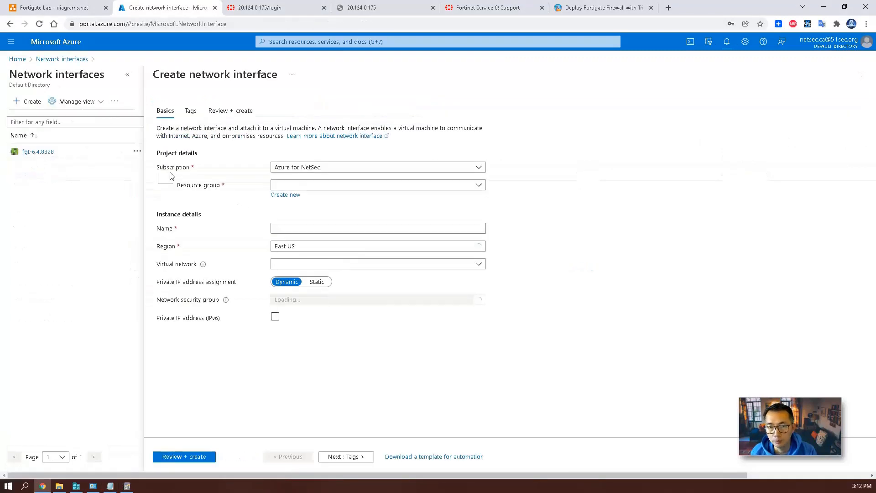
{"action": "left_click", "coordinate": [315, 185]}
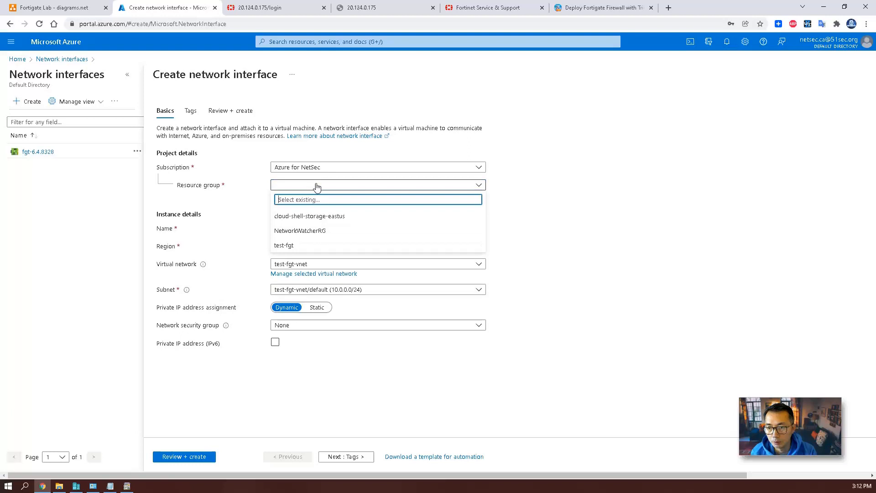
{"action": "left_click", "coordinate": [323, 245]}
{"action": "left_click", "coordinate": [320, 230]}
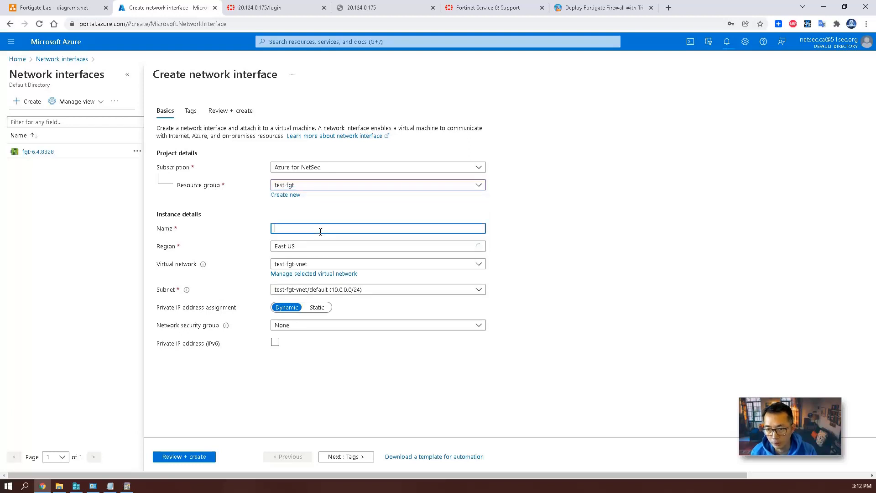
{"action": "type", "text": "fgt-lan"}
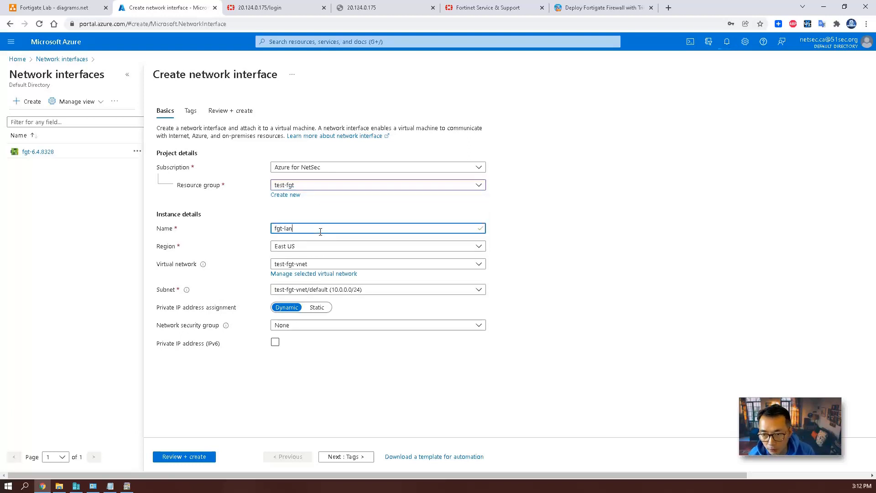
{"action": "left_click", "coordinate": [371, 292]}
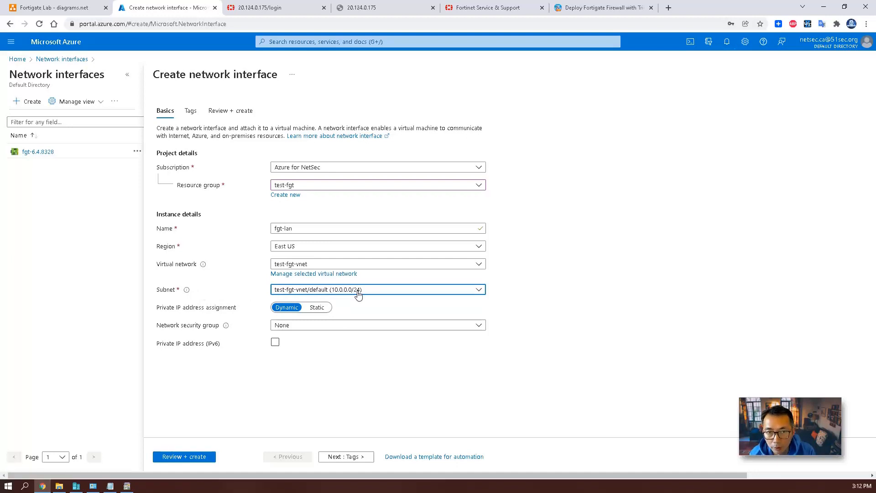
{"action": "left_click", "coordinate": [276, 42]}
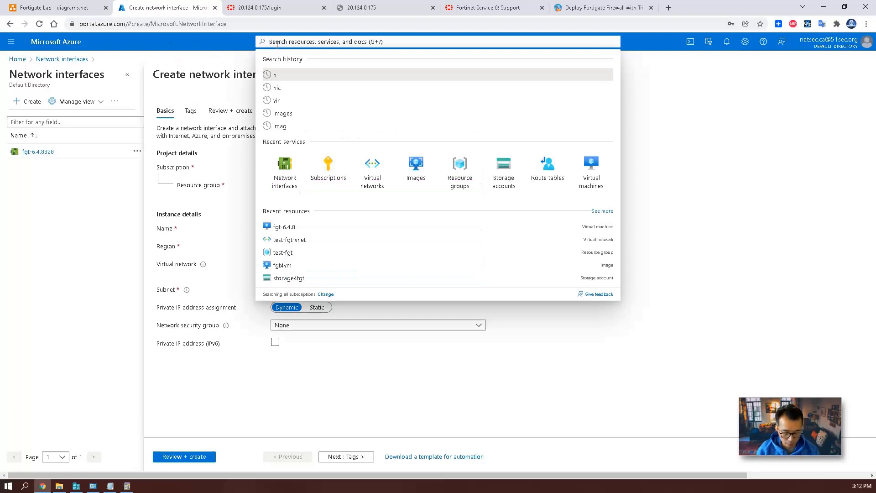
Add subnet subnet-fgt-lan (10.0.1.0/24) to the test-fgt-vnet virtual network.
{"action": "type", "text": "subnet"}
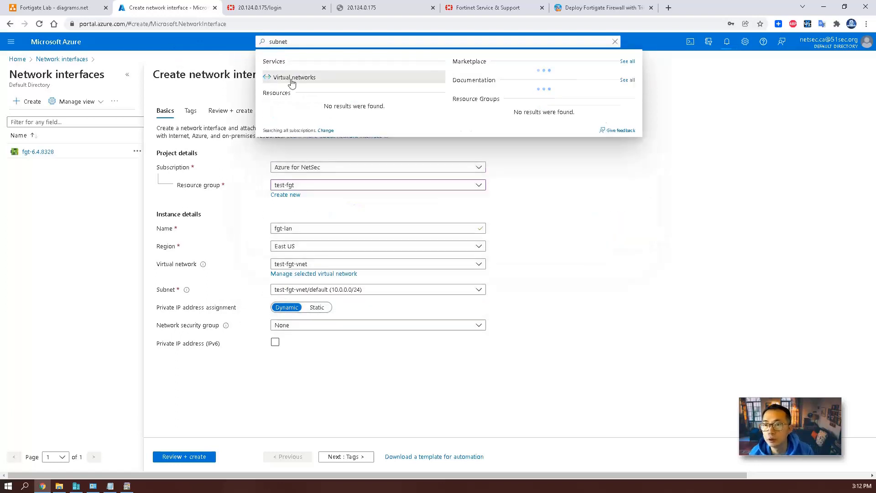
{"action": "left_click", "coordinate": [292, 78]}
{"action": "left_click", "coordinate": [480, 74]}
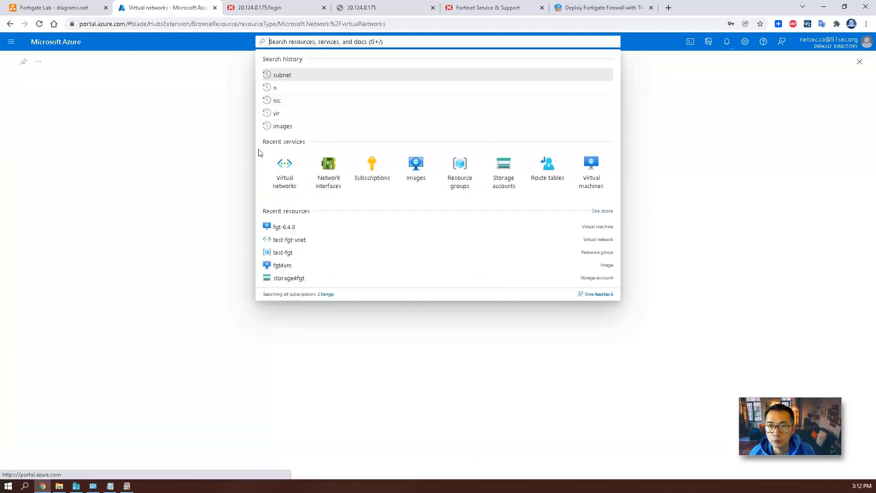
{"action": "left_click", "coordinate": [285, 171]}
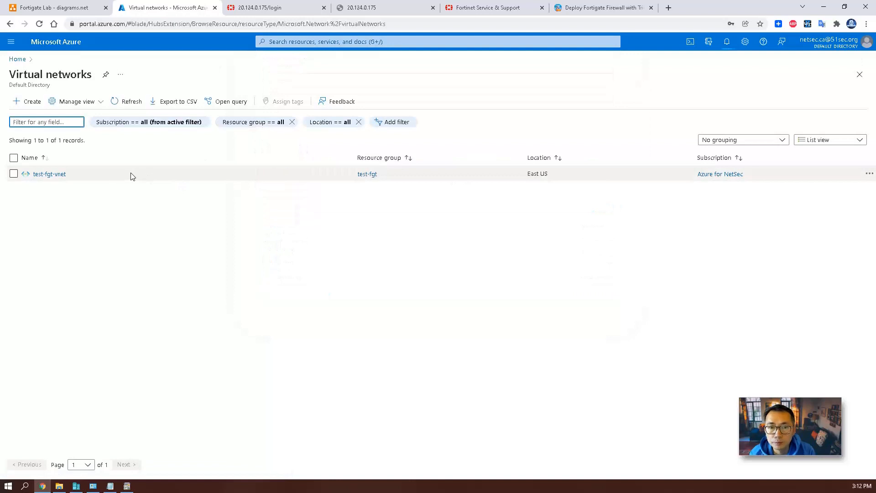
{"action": "left_click", "coordinate": [42, 176]}
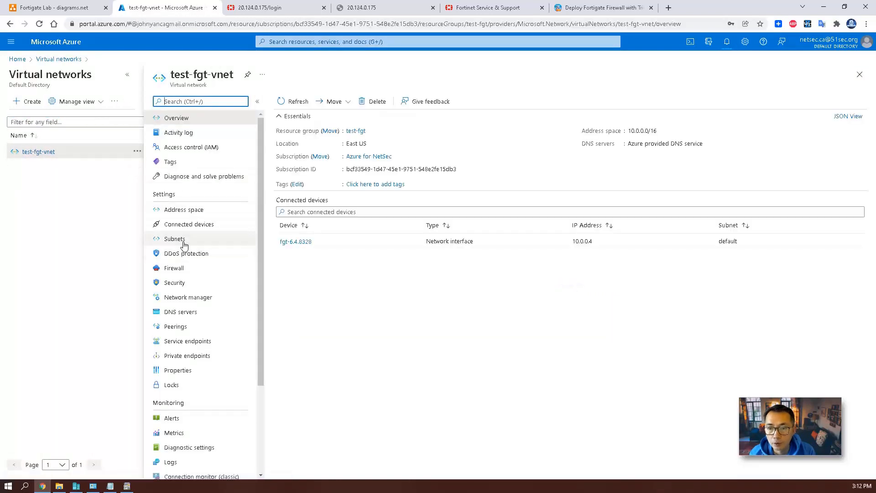
{"action": "left_click", "coordinate": [185, 244]}
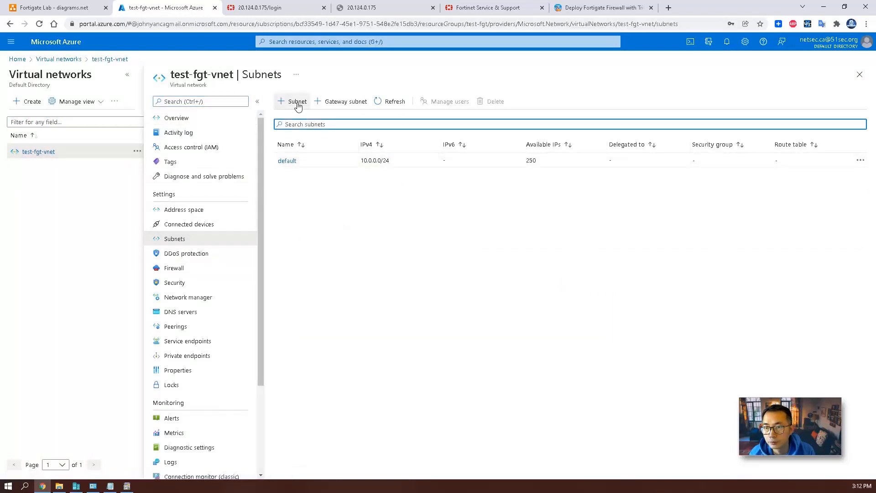
{"action": "left_click", "coordinate": [297, 103]}
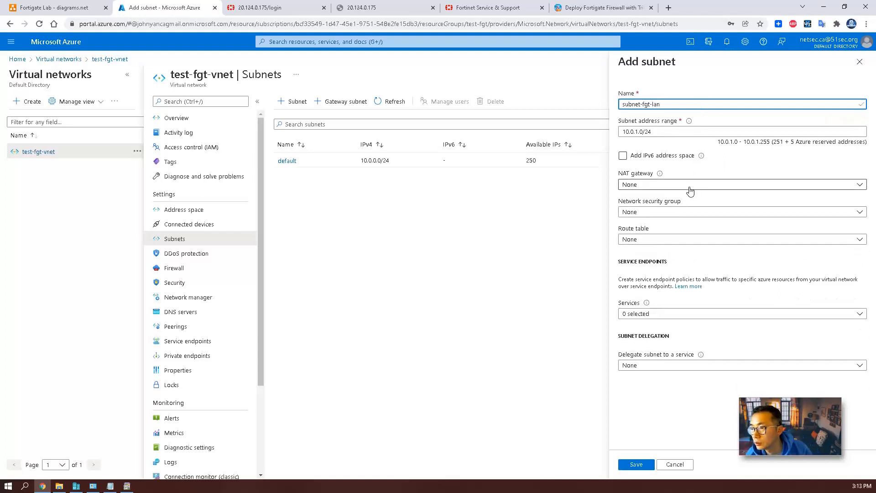
{"action": "left_click", "coordinate": [637, 465]}
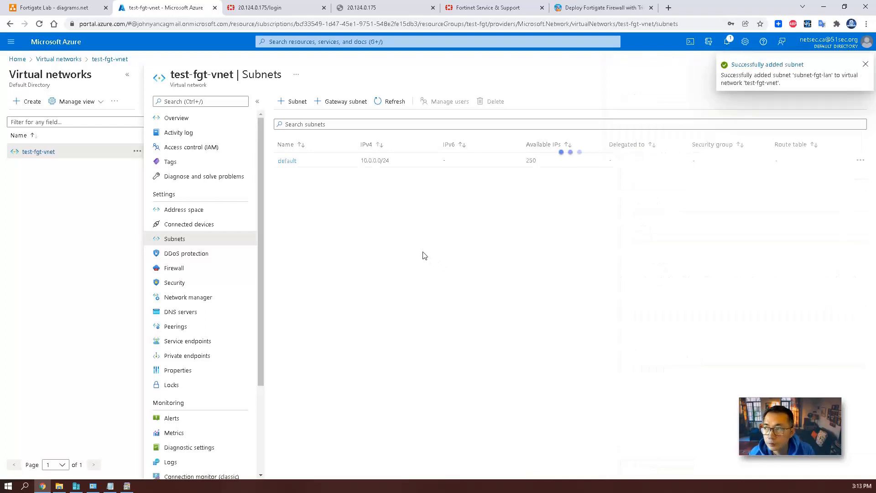
Go back to Network interfaces and start a new interface.
{"action": "left_click", "coordinate": [357, 41]}
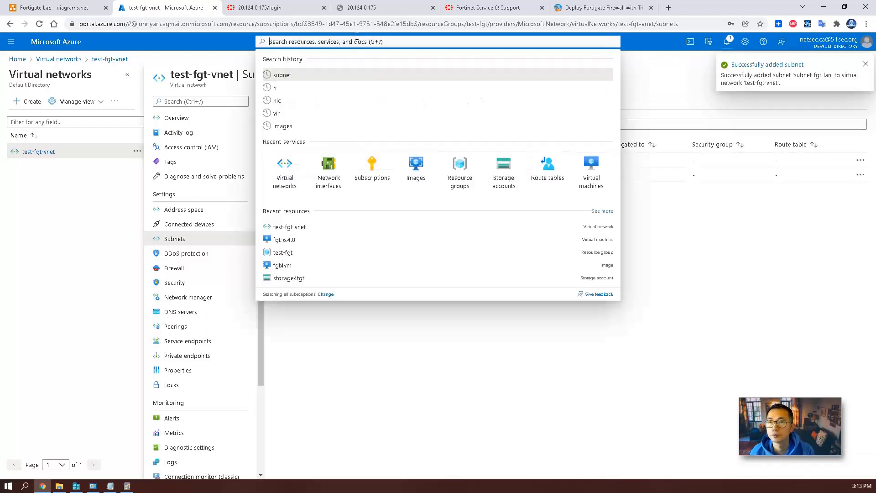
{"action": "left_click", "coordinate": [327, 163]}
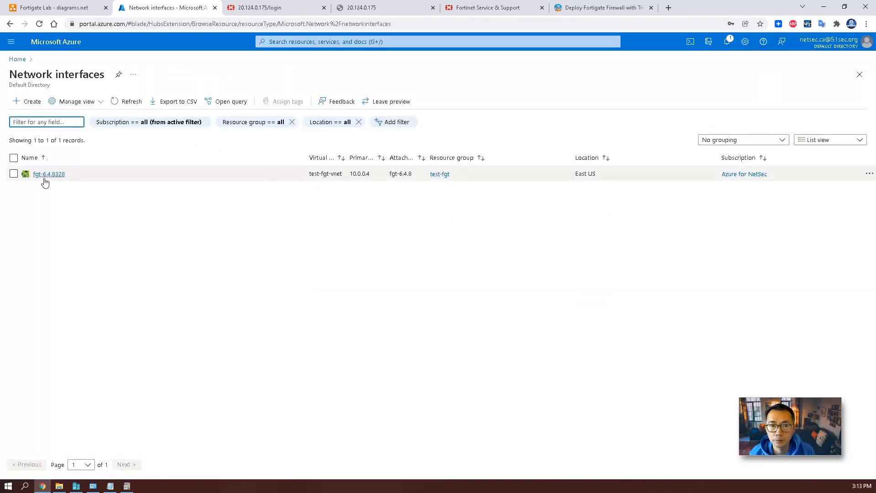
{"action": "left_click", "coordinate": [30, 101]}
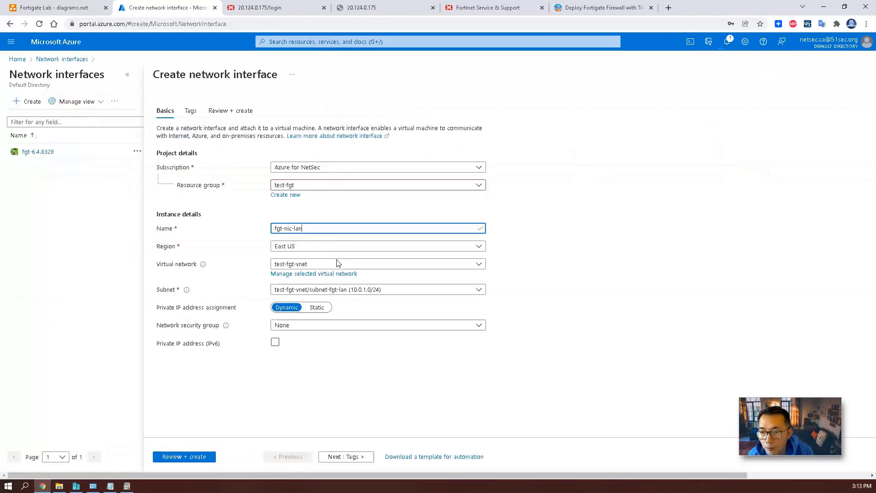
Place fgt-nic-lan in subnet-fgt-lan with no security group, then review and create it.
{"action": "left_click", "coordinate": [364, 290]}
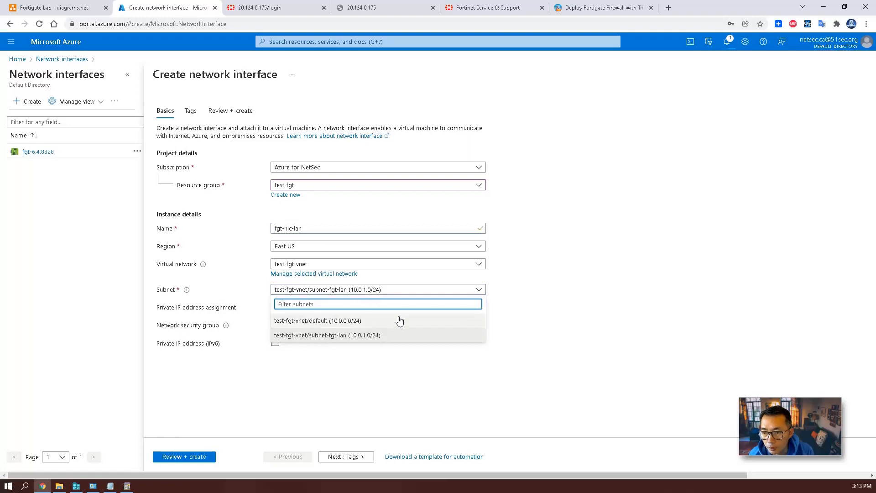
{"action": "left_click", "coordinate": [408, 336]}
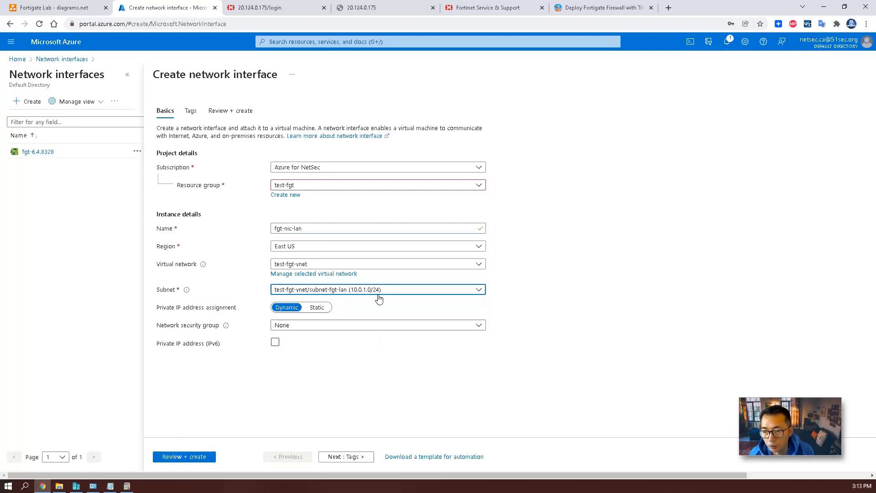
{"action": "left_click", "coordinate": [307, 326]}
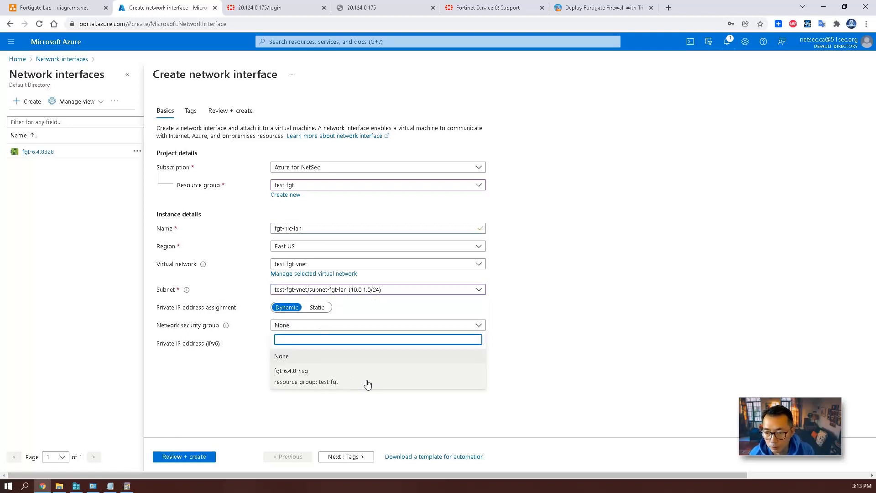
{"action": "left_click", "coordinate": [321, 363]}
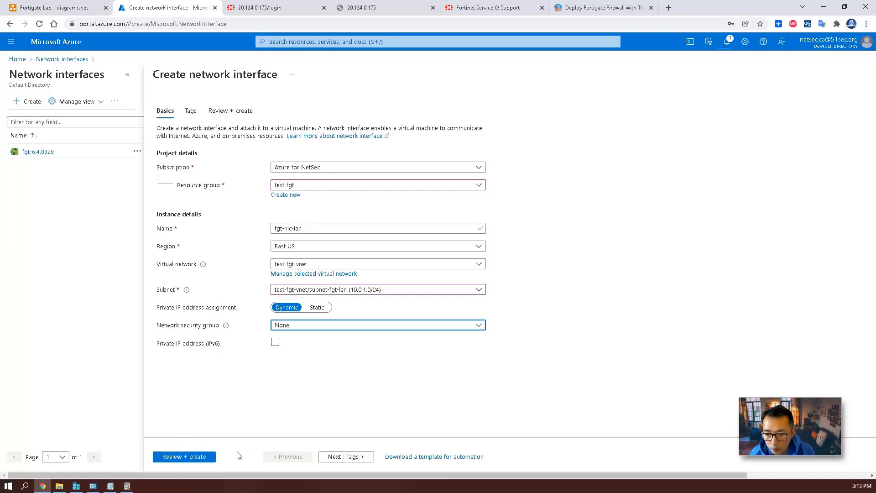
{"action": "left_click", "coordinate": [210, 456]}
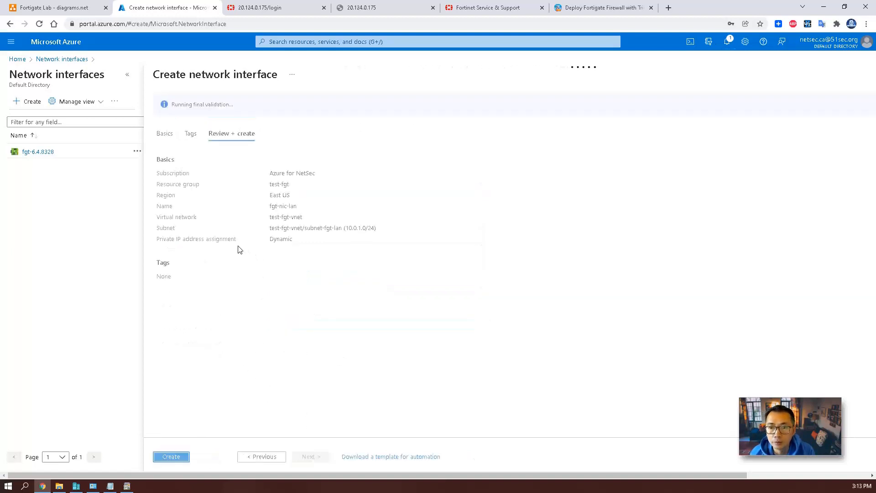
{"action": "left_click", "coordinate": [184, 457]}
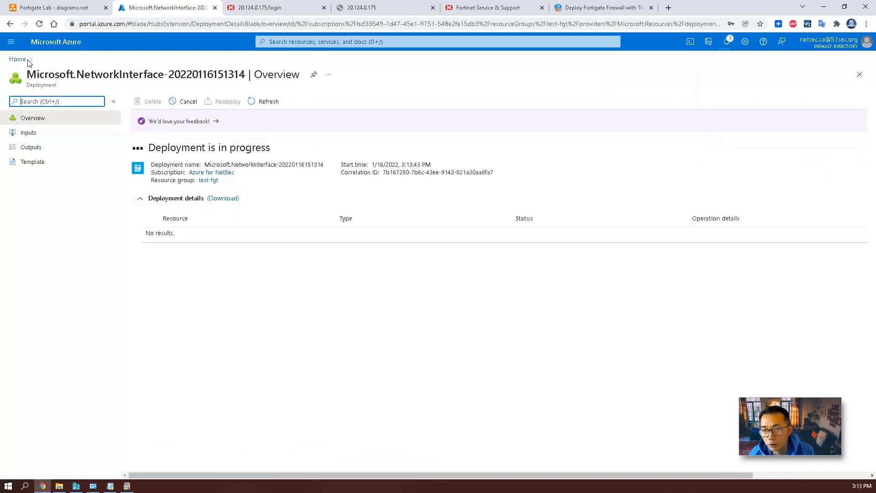
{"action": "left_click", "coordinate": [63, 7]}
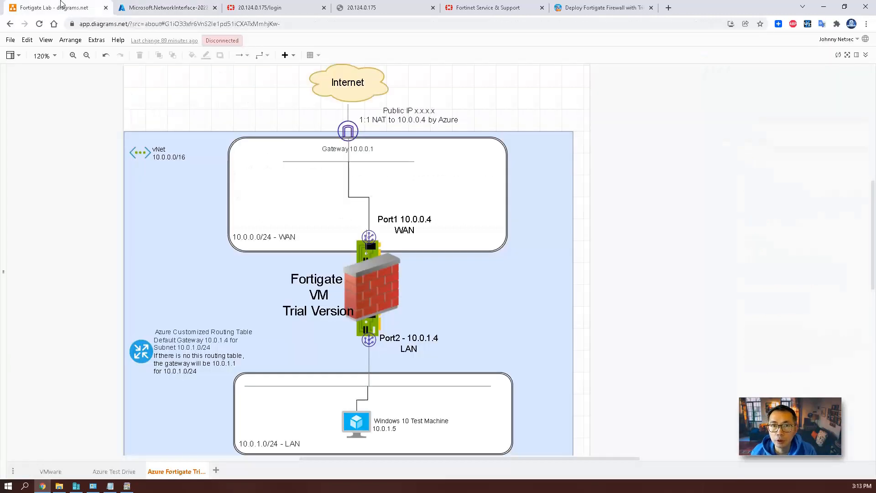
{"action": "left_click", "coordinate": [429, 338]}
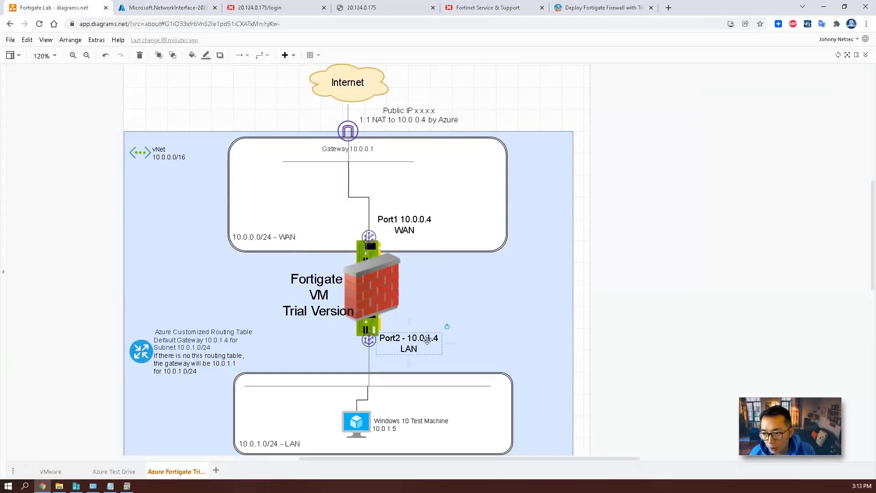
{"action": "left_click", "coordinate": [371, 331]}
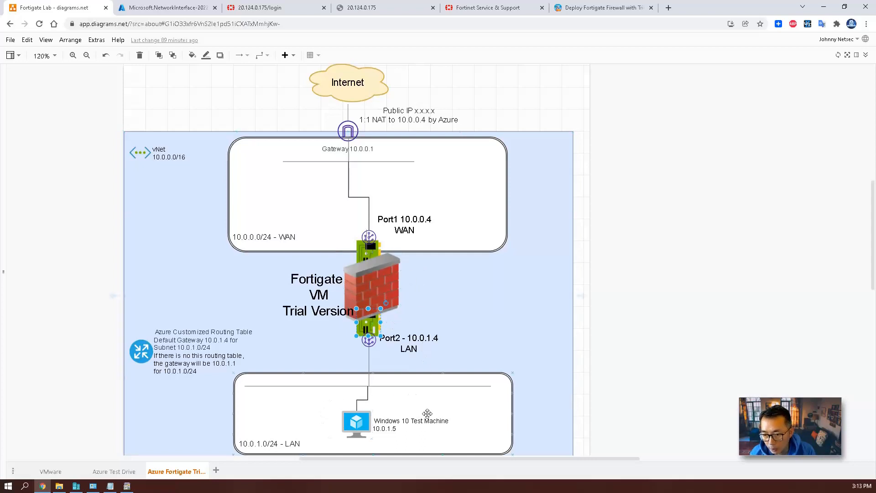
{"action": "left_click", "coordinate": [173, 4]}
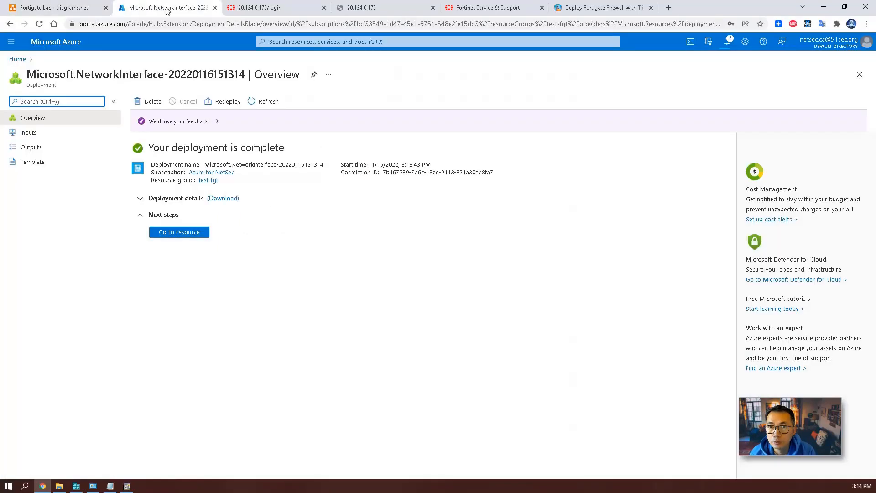
Open the new fgt-nic-lan interface to confirm its private IP 10.0.1.4.
{"action": "left_click", "coordinate": [251, 6]}
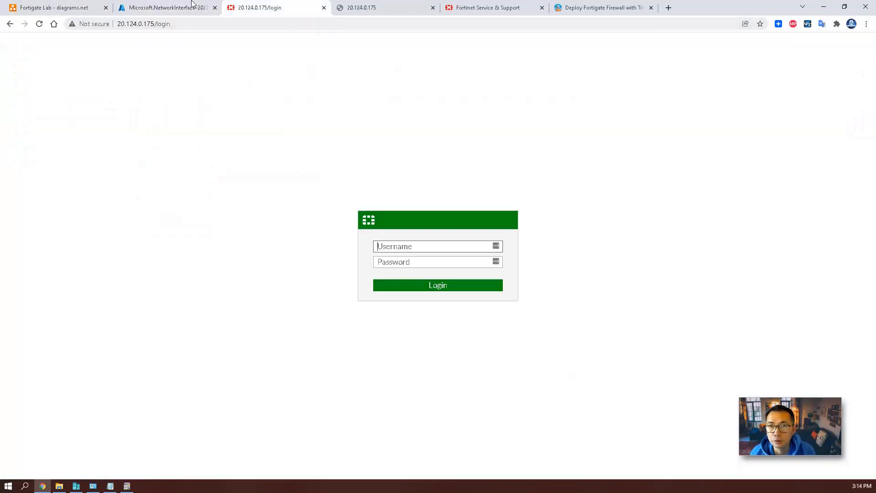
{"action": "left_click", "coordinate": [191, 6]}
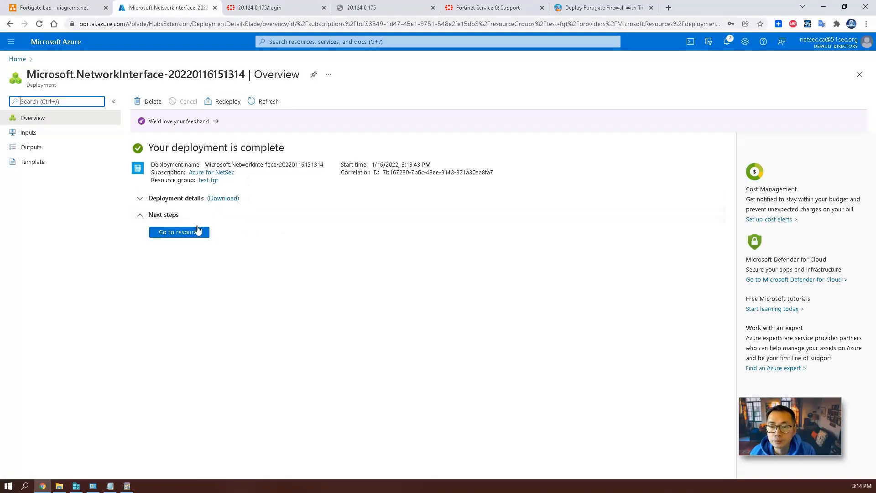
{"action": "left_click", "coordinate": [197, 231]}
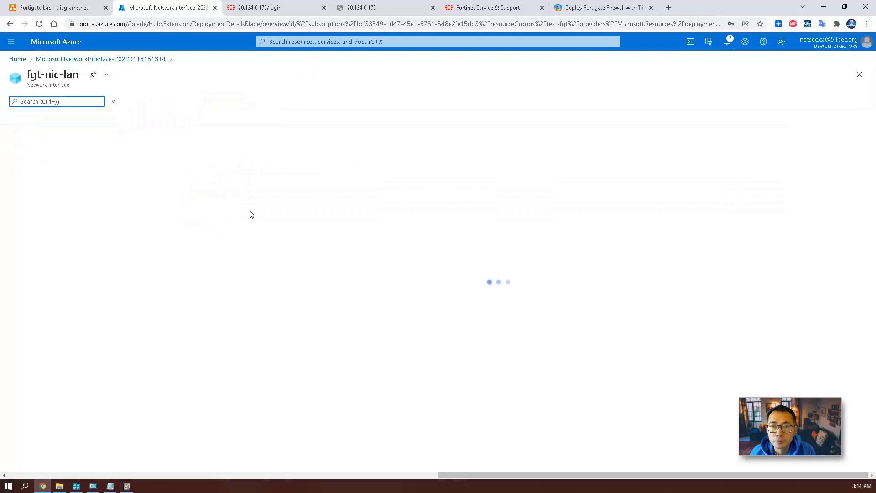
From Home, go to Virtual machines and start creating a new virtual machine.
{"action": "left_click", "coordinate": [17, 59]}
{"action": "left_click", "coordinate": [603, 100]}
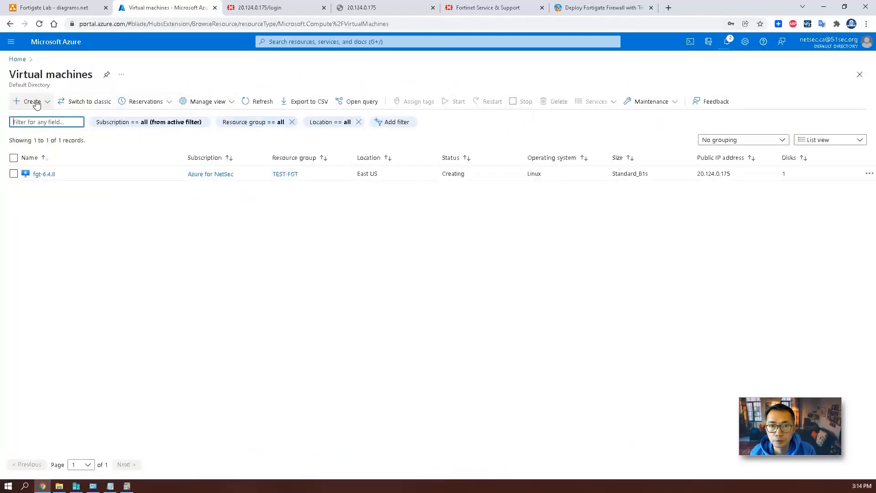
{"action": "left_click", "coordinate": [40, 107]}
{"action": "left_click", "coordinate": [40, 107]}
{"action": "left_click", "coordinate": [40, 107]}
{"action": "left_click", "coordinate": [43, 117]}
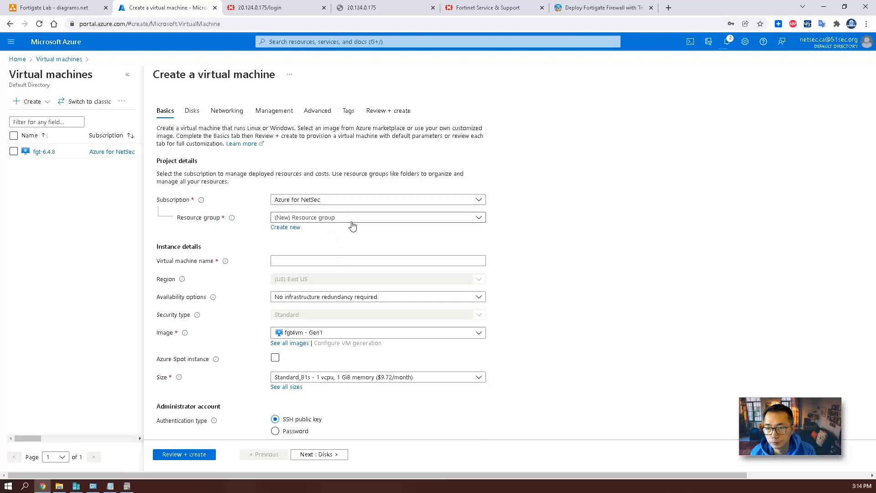
Name the VM fgt-test-win10 in resource group test-fgt with size Standard_B2s.
{"action": "left_click", "coordinate": [352, 218]}
{"action": "left_click", "coordinate": [302, 280]}
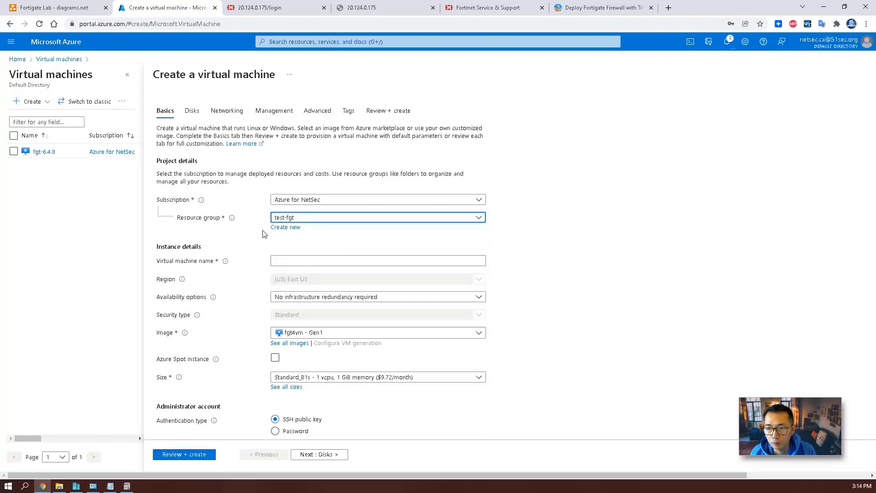
{"action": "left_click", "coordinate": [303, 259]}
{"action": "type", "text": "fgt-test-win10"}
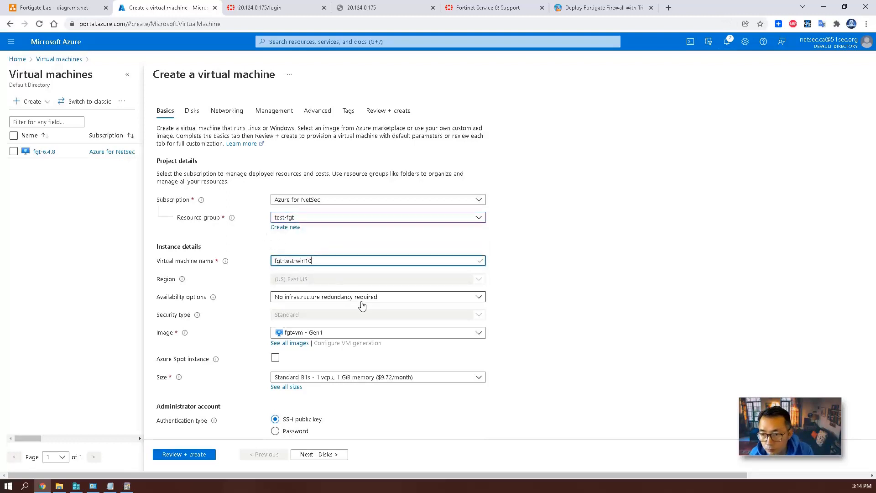
{"action": "scroll", "coordinate": [362, 305], "scroll_direction": "down", "scroll_amount": 1}
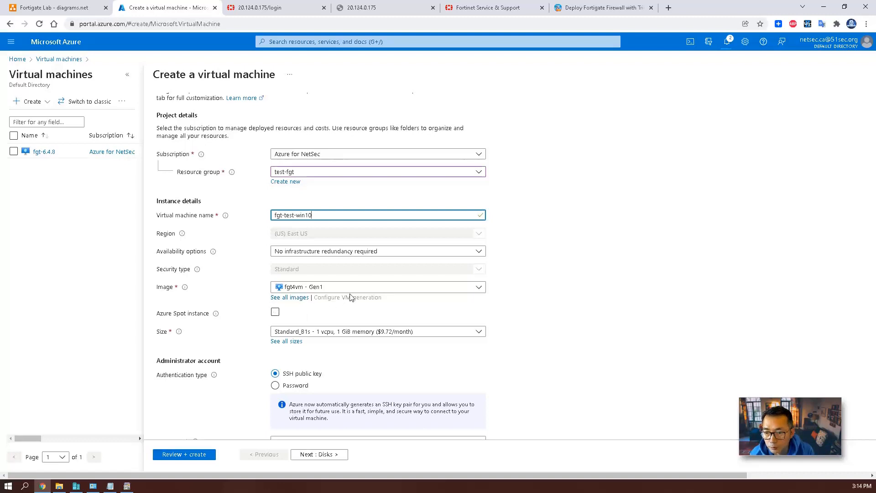
{"action": "left_click", "coordinate": [350, 332]}
{"action": "left_click", "coordinate": [371, 375]}
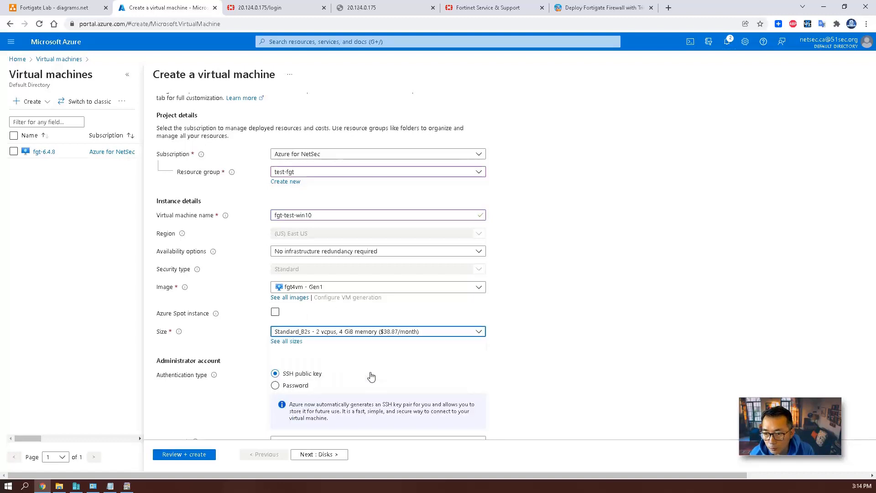
{"action": "left_click", "coordinate": [553, 308]}
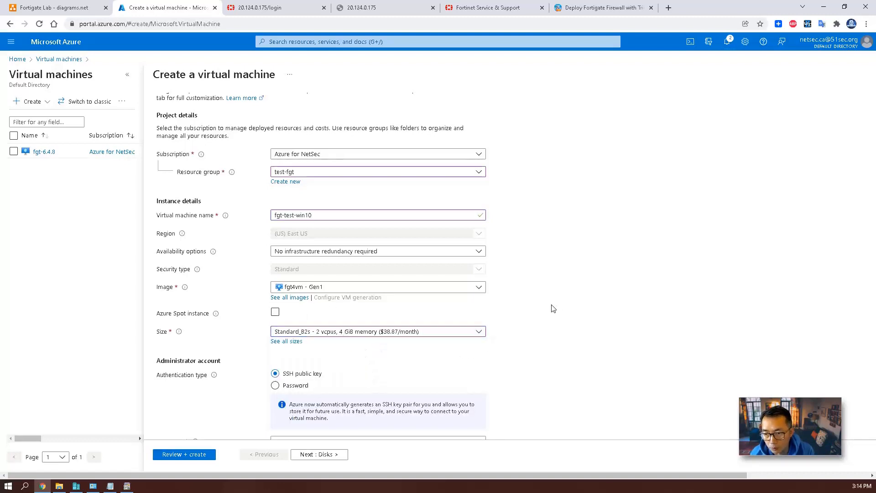
{"action": "scroll", "coordinate": [511, 313], "scroll_direction": "down", "scroll_amount": 2}
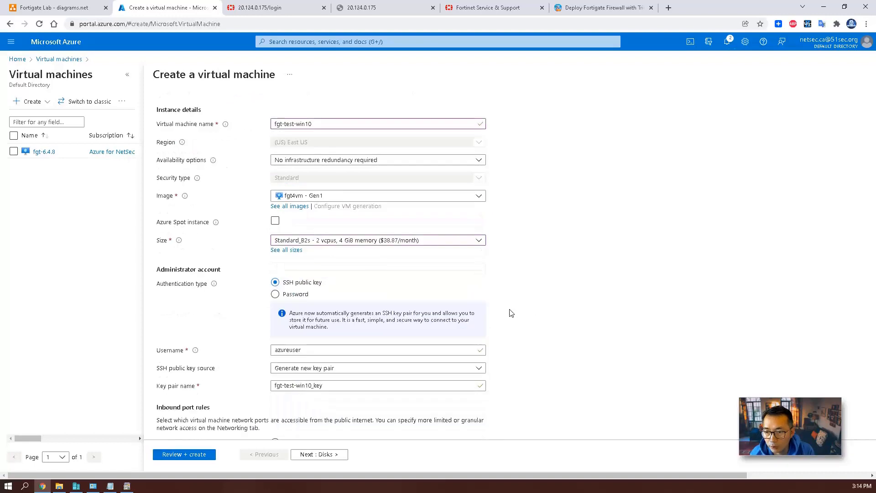
Use password sign-in with an admin username, pick Windows 10 Pro 20H2 Gen2, and confirm licensing.
{"action": "left_click", "coordinate": [296, 294]}
{"action": "left_click", "coordinate": [319, 313]}
{"action": "type", "text": "netsec"}
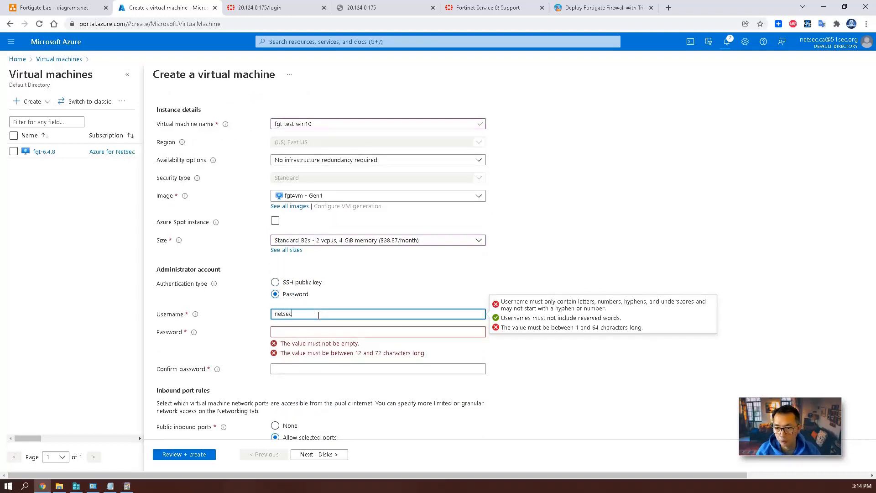
{"action": "key", "text": "Tab"}
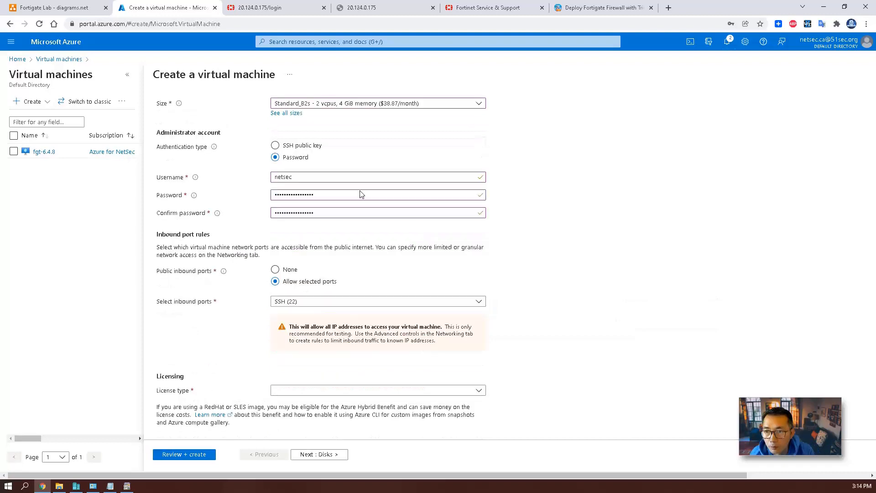
{"action": "scroll", "coordinate": [360, 192], "scroll_direction": "up", "scroll_amount": 2}
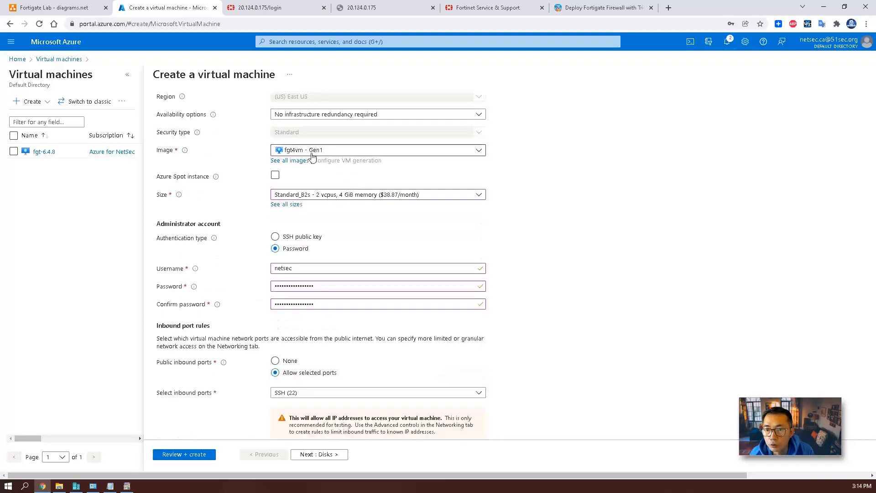
{"action": "left_click", "coordinate": [312, 153]}
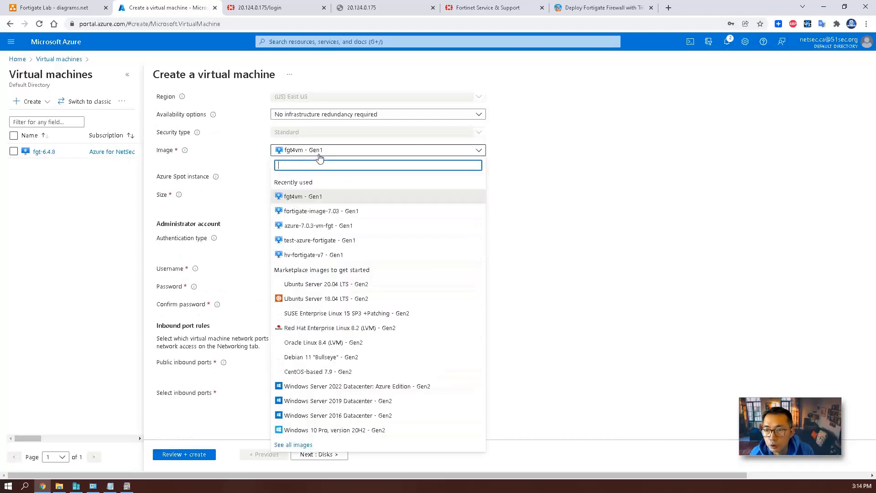
{"action": "left_click", "coordinate": [385, 431]}
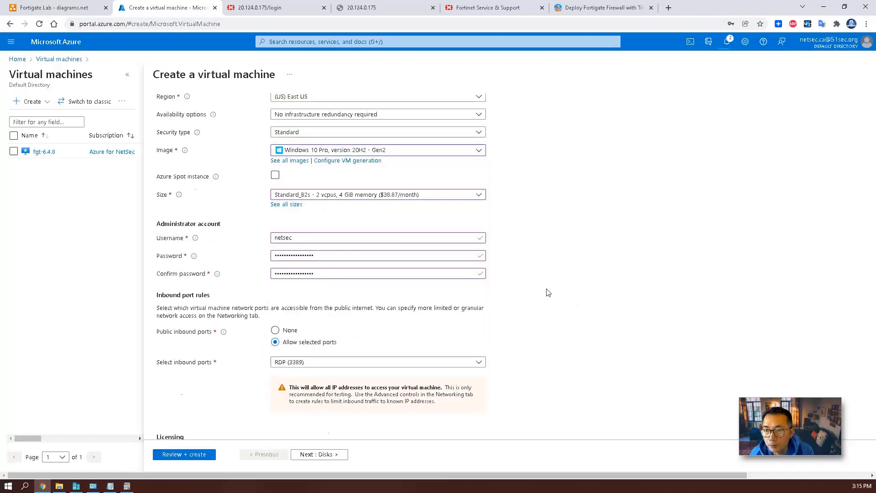
{"action": "scroll", "coordinate": [548, 292], "scroll_direction": "down", "scroll_amount": 2}
{"action": "left_click", "coordinate": [238, 393]}
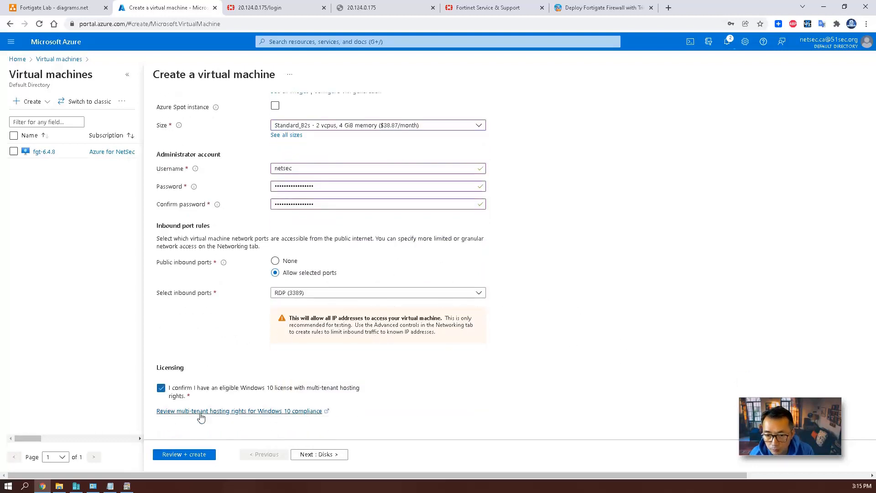
{"action": "left_click", "coordinate": [318, 454]}
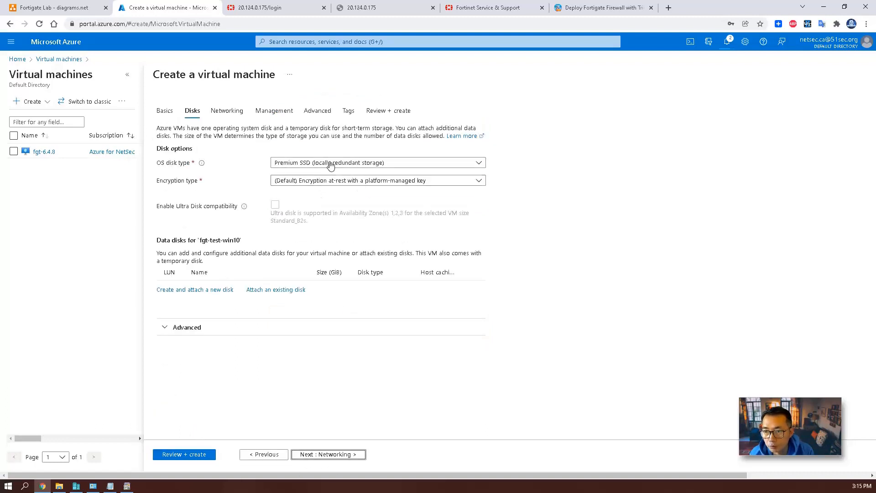
Keep a Premium SSD OS disk and put the VM in subnet-fgt-lan (10.0.1.0/24).
{"action": "left_click", "coordinate": [330, 164]}
{"action": "left_click", "coordinate": [313, 197]}
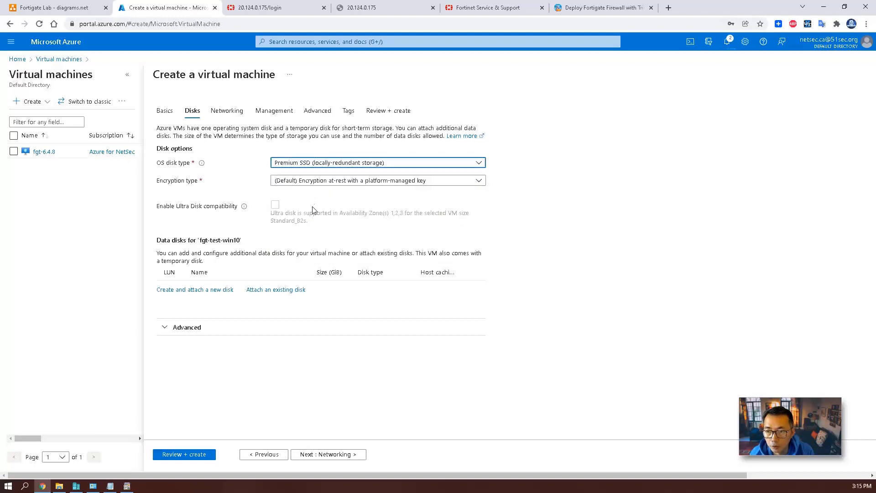
{"action": "left_click", "coordinate": [324, 453]}
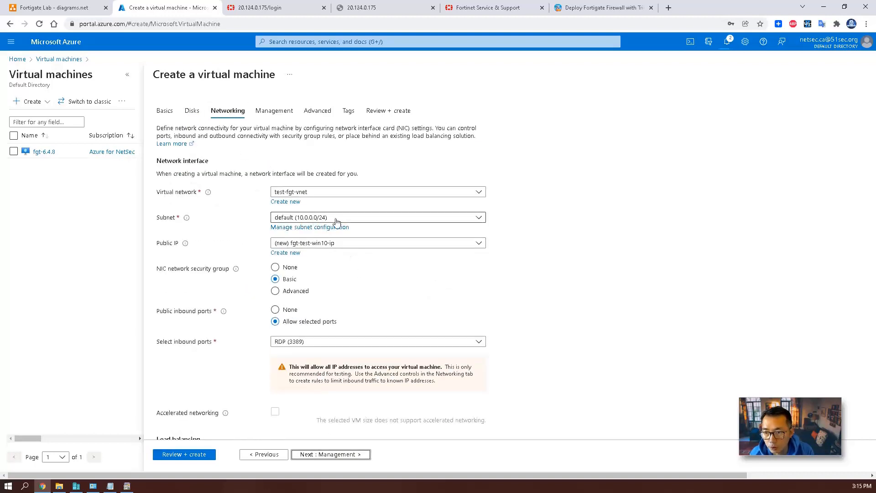
{"action": "left_click", "coordinate": [343, 219]}
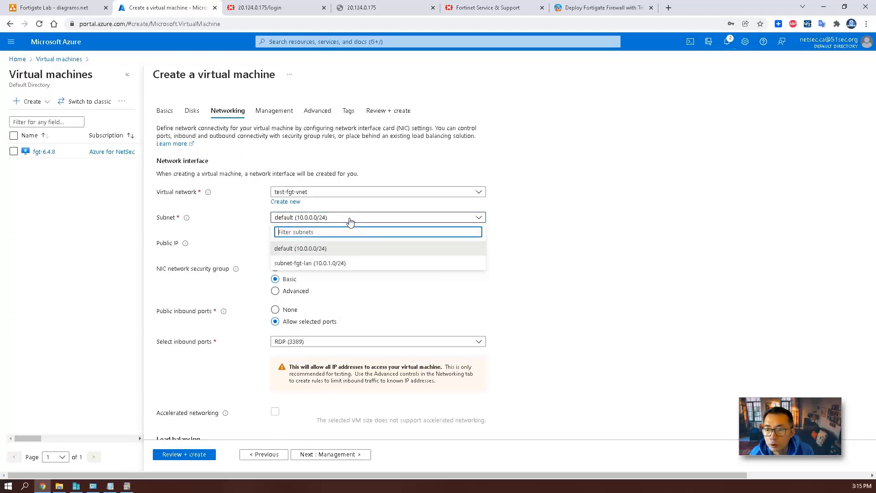
{"action": "left_click", "coordinate": [340, 261]}
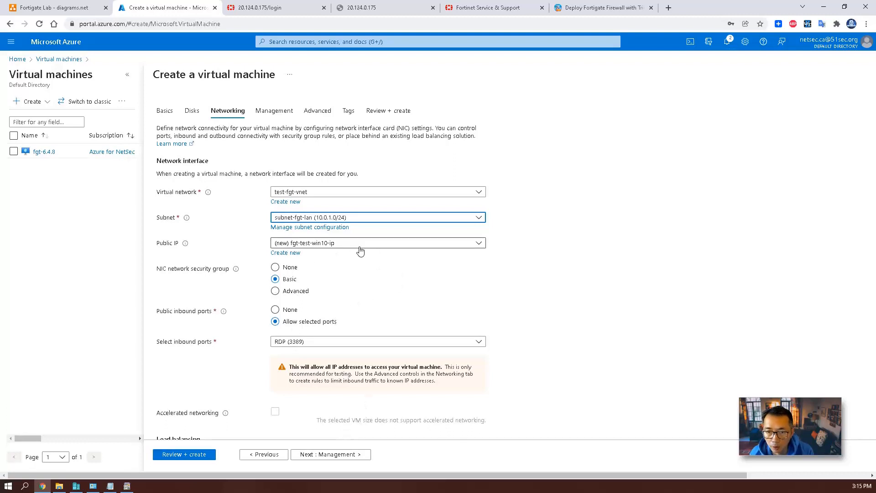
Pass through Management and Advanced settings to the Review + create validation.
{"action": "left_click", "coordinate": [342, 453]}
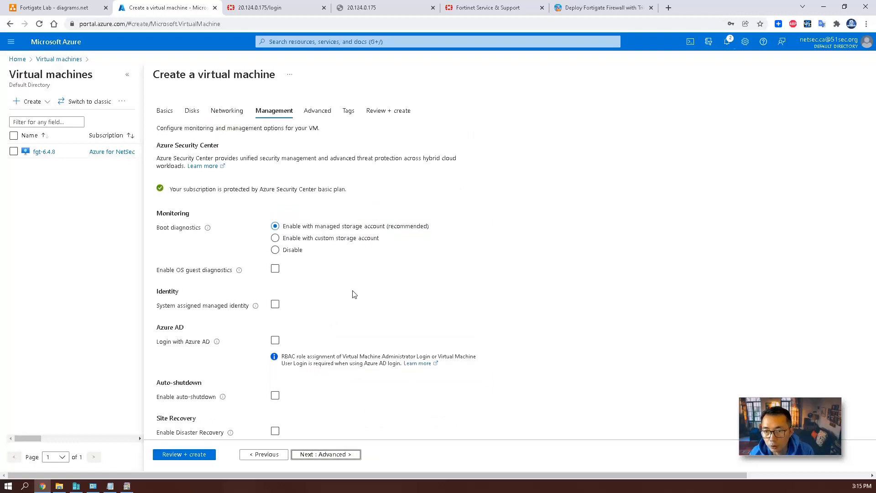
{"action": "scroll", "coordinate": [356, 395], "scroll_direction": "down", "scroll_amount": 2}
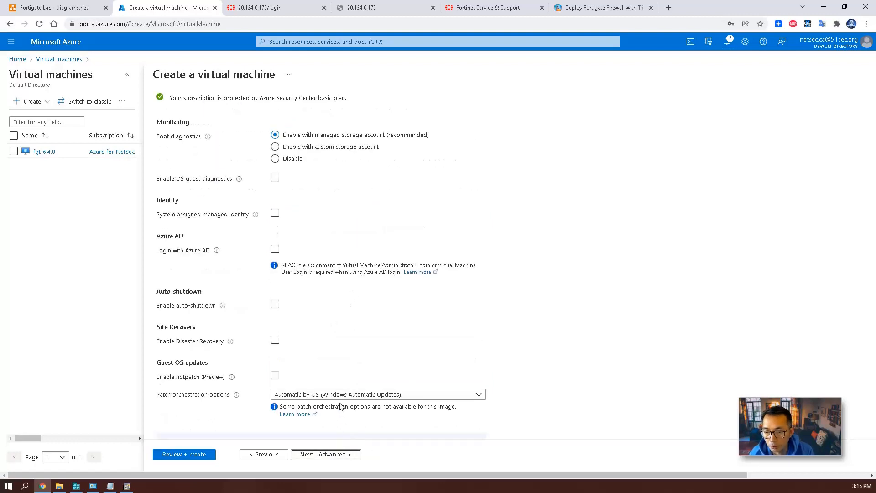
{"action": "left_click", "coordinate": [336, 454]}
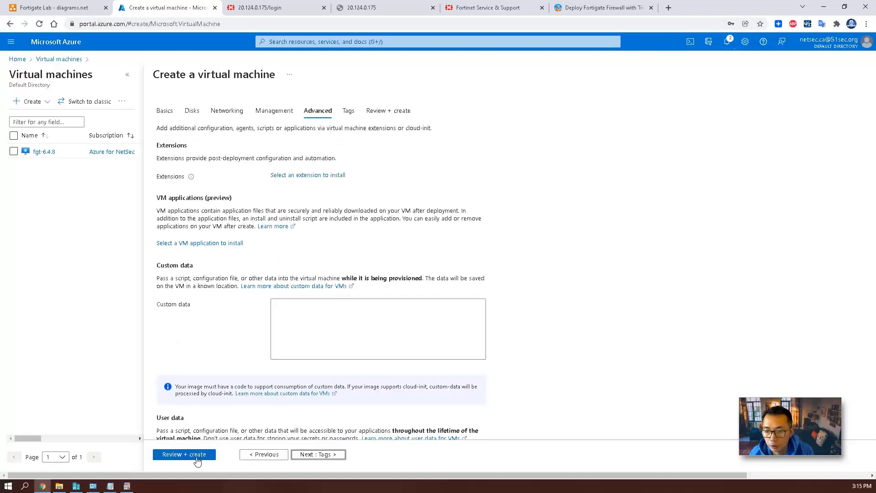
{"action": "left_click", "coordinate": [195, 455]}
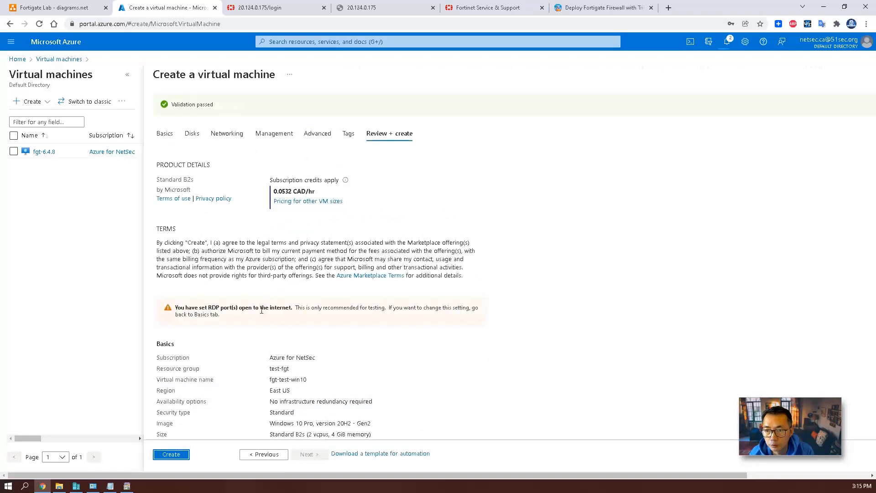
Create fgt-test-win10, watch its deployment complete in notifications, and open the new VM.
{"action": "left_click", "coordinate": [181, 455]}
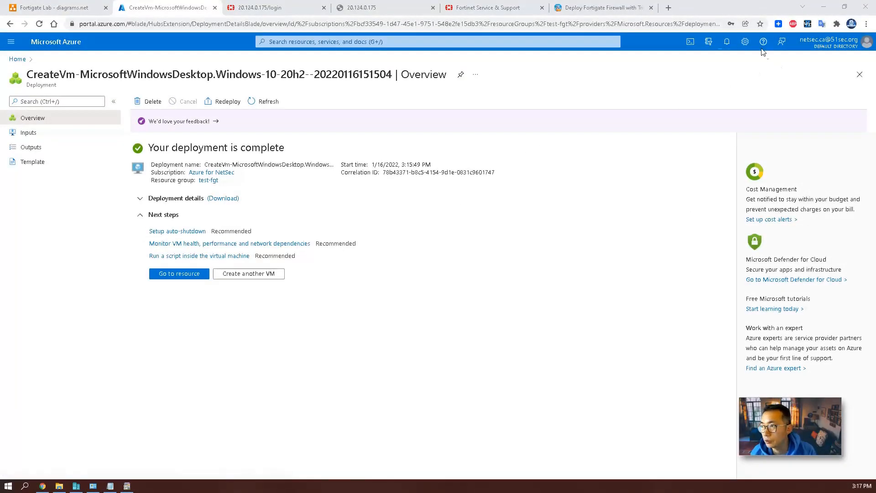
{"action": "left_click", "coordinate": [725, 42]}
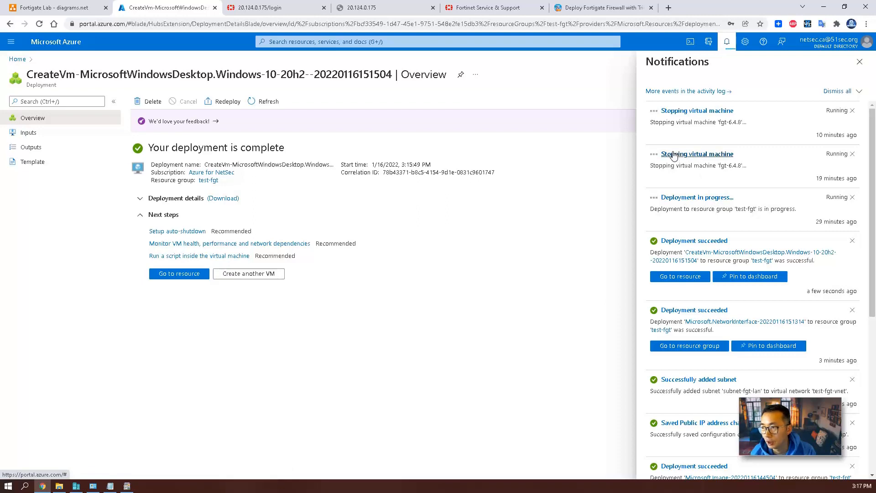
{"action": "left_click", "coordinate": [859, 63]}
{"action": "left_click", "coordinate": [180, 274]}
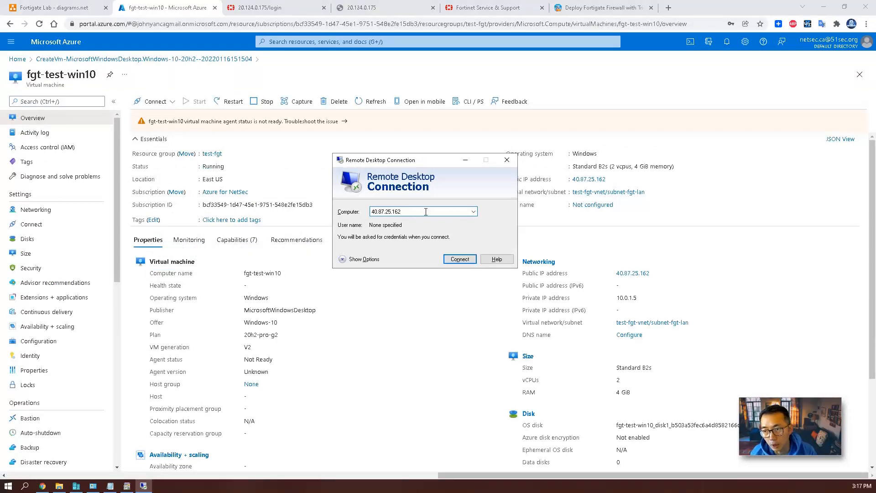
Connect to 40.87.25.162, trusting the computer and its certificate permanently, and window the session.
{"action": "left_click", "coordinate": [462, 260]}
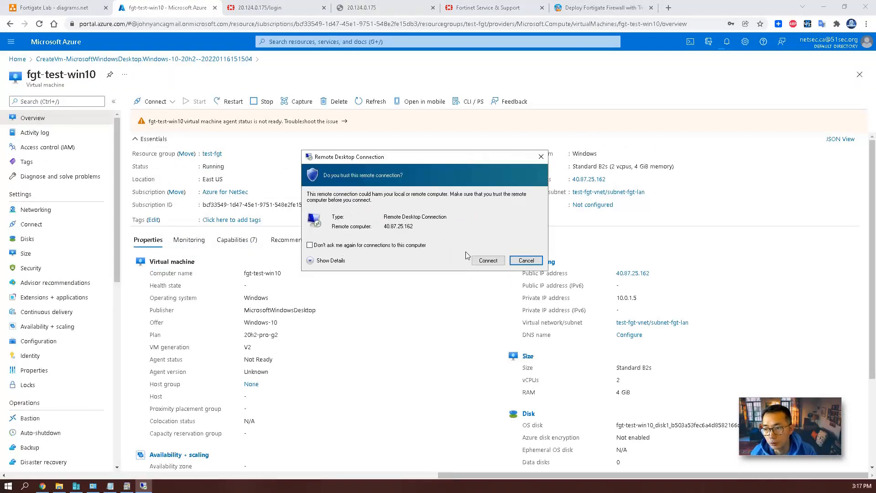
{"action": "left_click", "coordinate": [486, 260]}
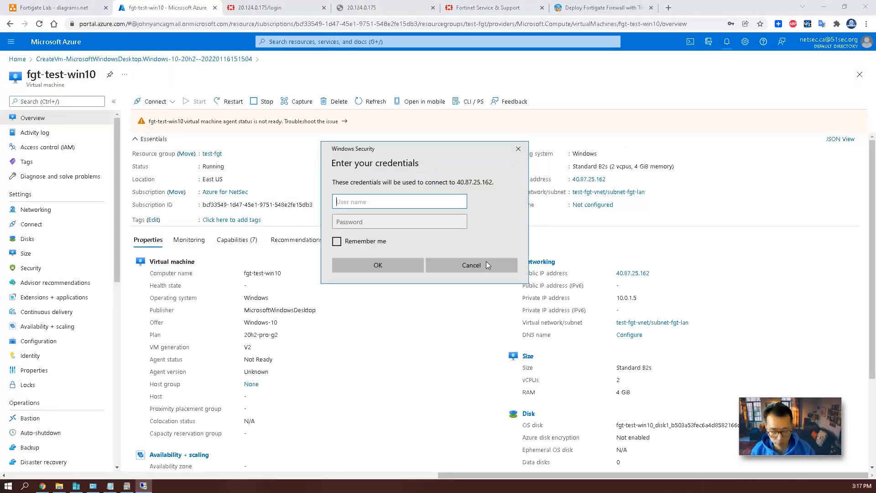
{"action": "left_click", "coordinate": [436, 276]}
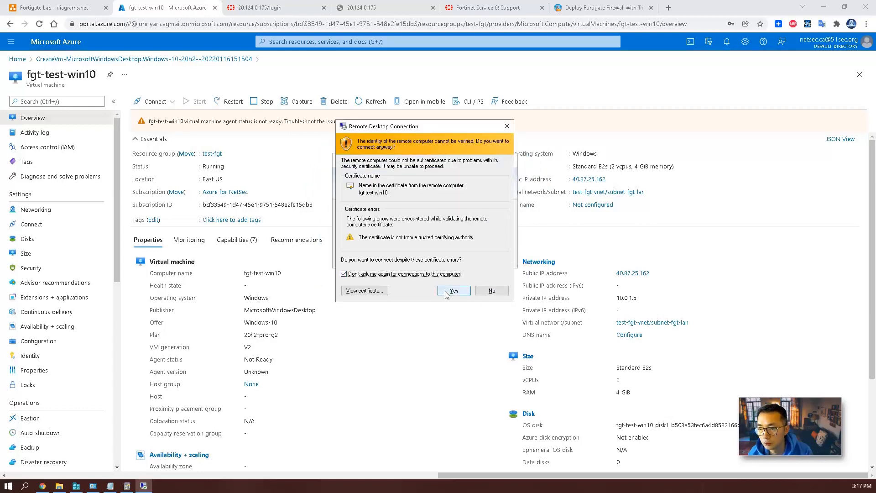
{"action": "left_click", "coordinate": [445, 292]}
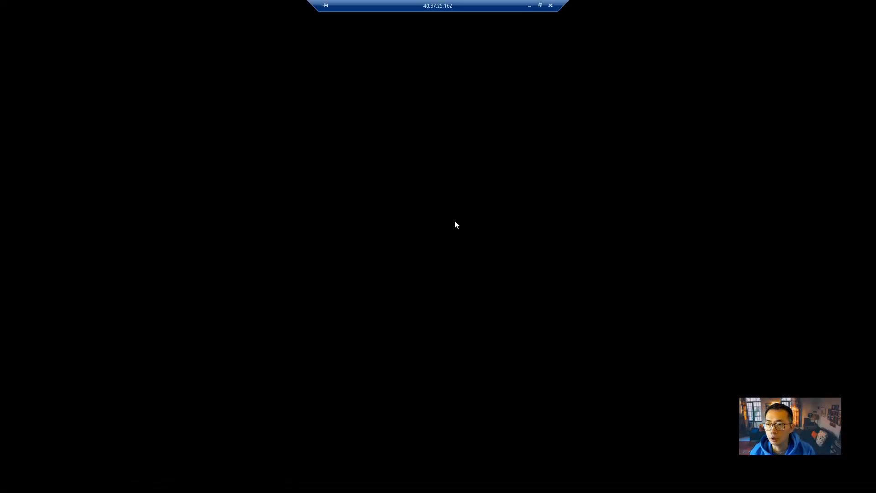
{"action": "left_click", "coordinate": [539, 6]}
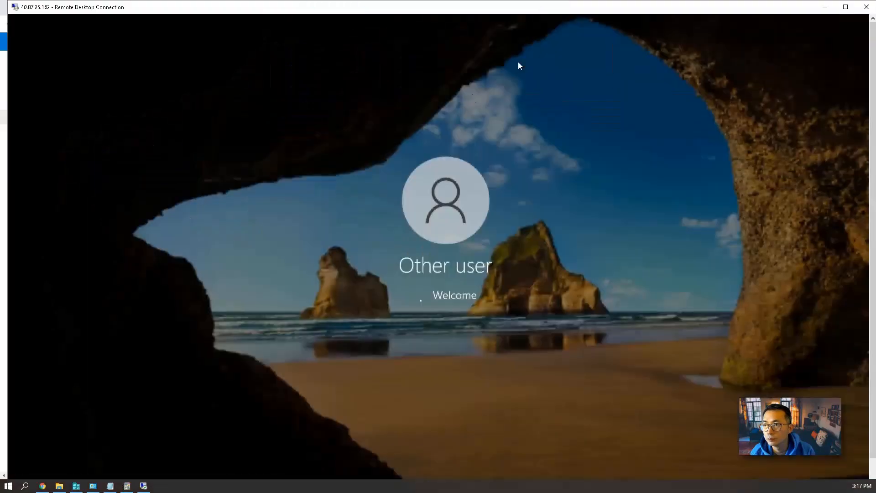
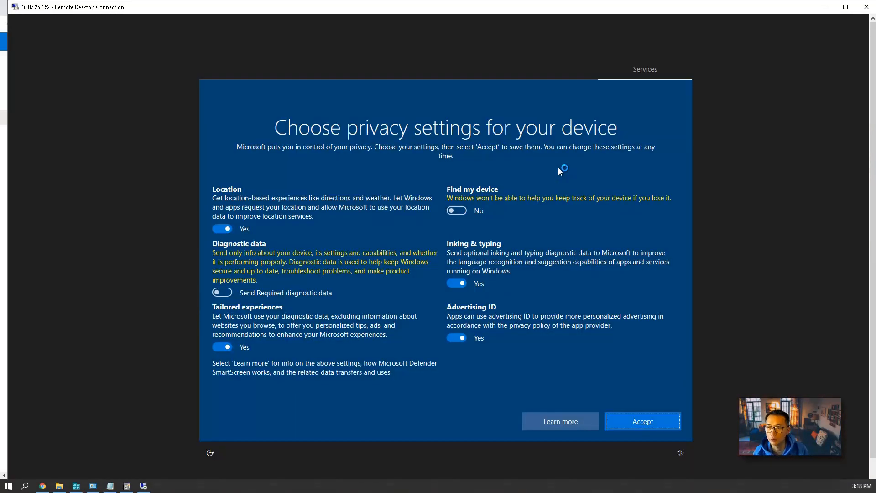
Accept the Windows 10 privacy settings, dismiss the Networks prompt, then window and minimize the RDP session.
{"action": "left_click", "coordinate": [637, 421]}
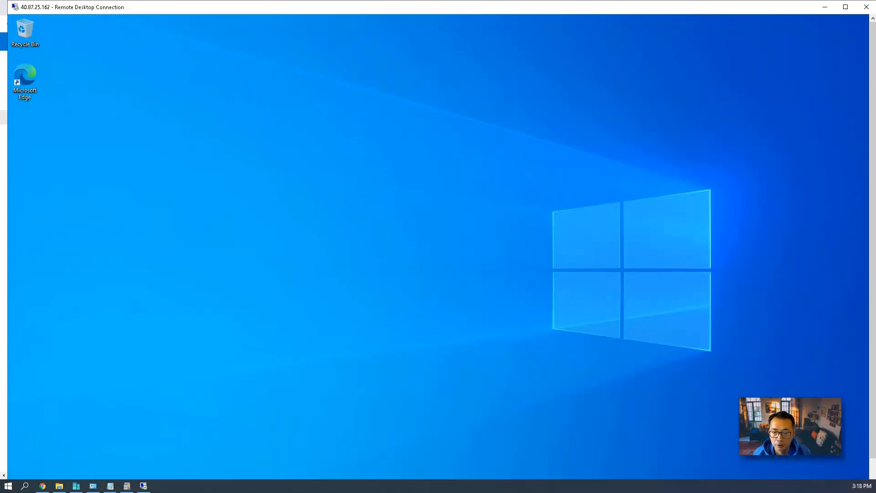
{"action": "double_click", "coordinate": [199, 10]}
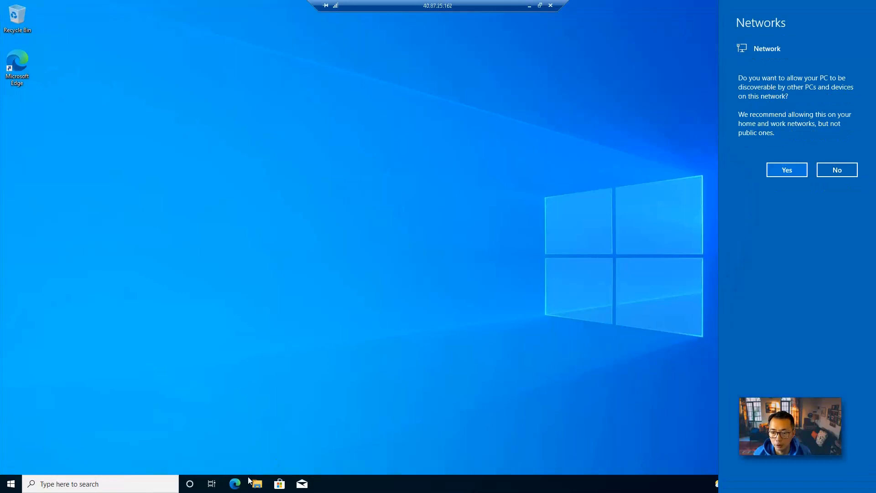
{"action": "left_click", "coordinate": [315, 229]}
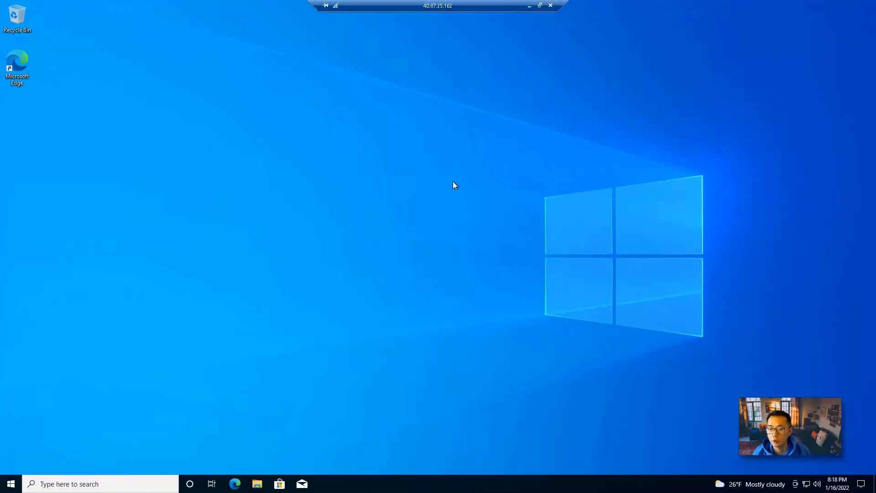
{"action": "left_click", "coordinate": [540, 6]}
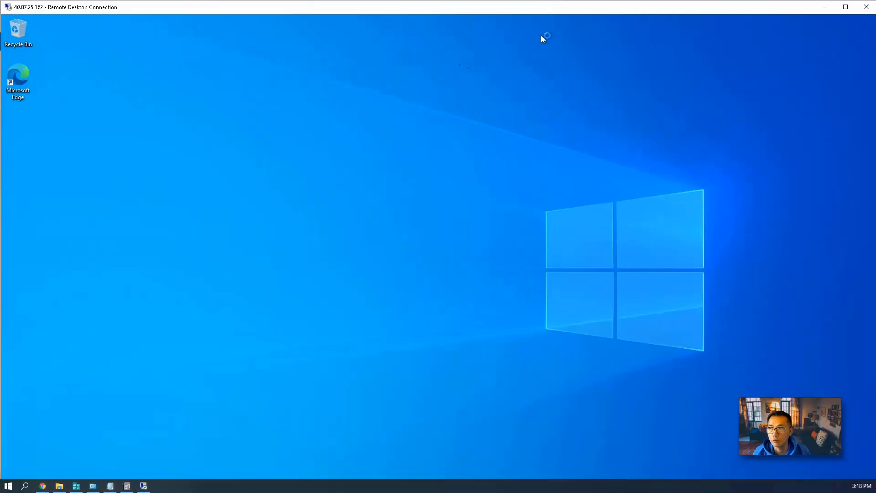
{"action": "left_click", "coordinate": [824, 6]}
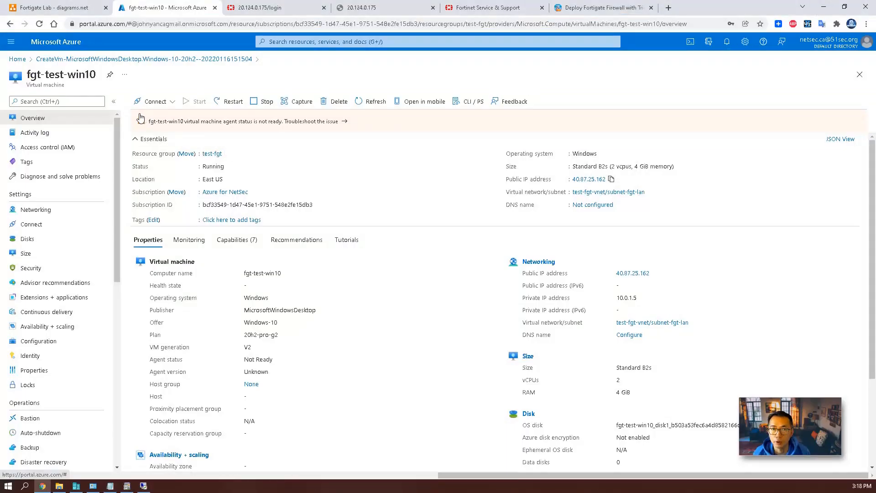
Review fgt-6.4.8's inbound port rules on its Networking page, then launch Edge in the Windows session.
{"action": "left_click", "coordinate": [23, 59]}
{"action": "left_click", "coordinate": [261, 93]}
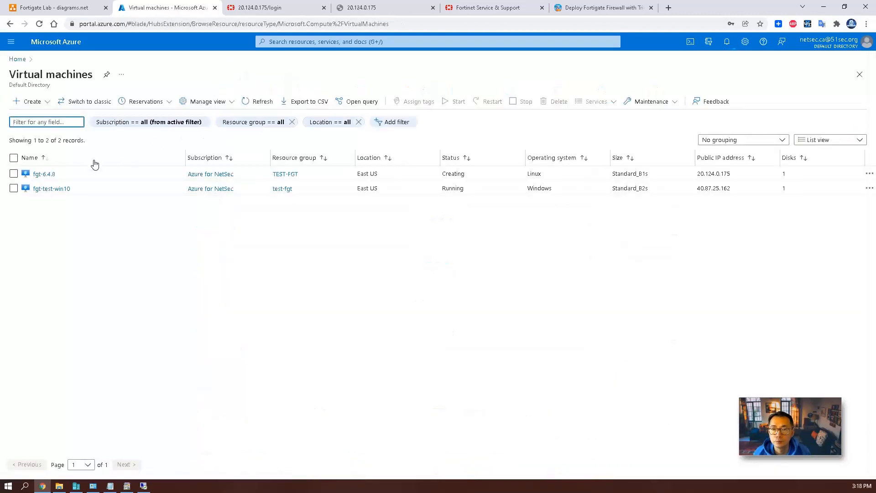
{"action": "left_click_drag", "start_coordinate": [471, 178], "coordinate": [446, 174]}
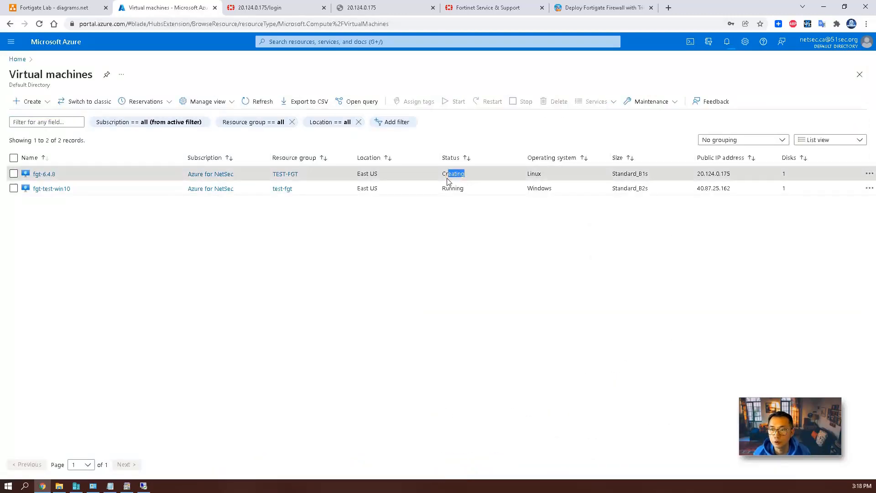
{"action": "left_click", "coordinate": [40, 174]}
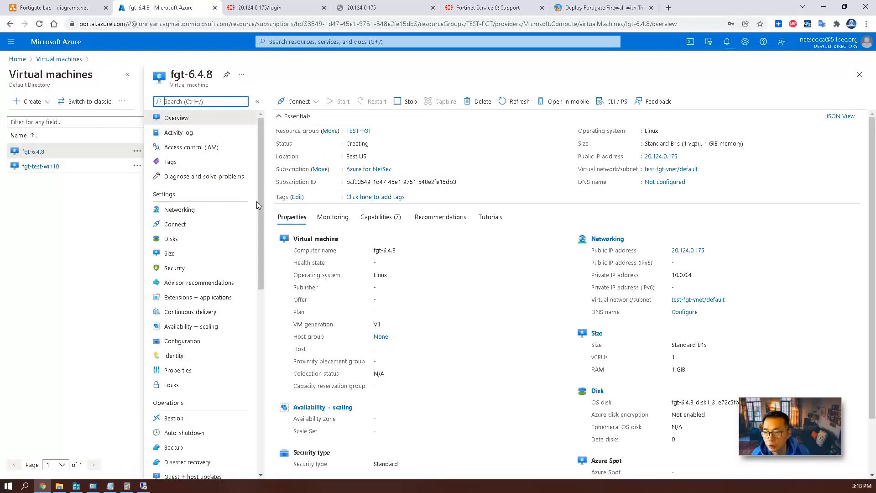
{"action": "left_click", "coordinate": [188, 210]}
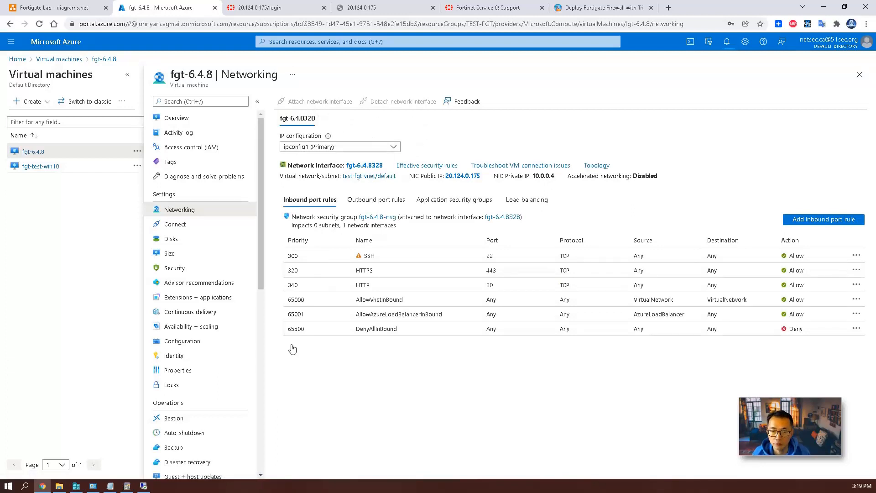
{"action": "left_click", "coordinate": [143, 486]}
{"action": "left_click", "coordinate": [214, 474]}
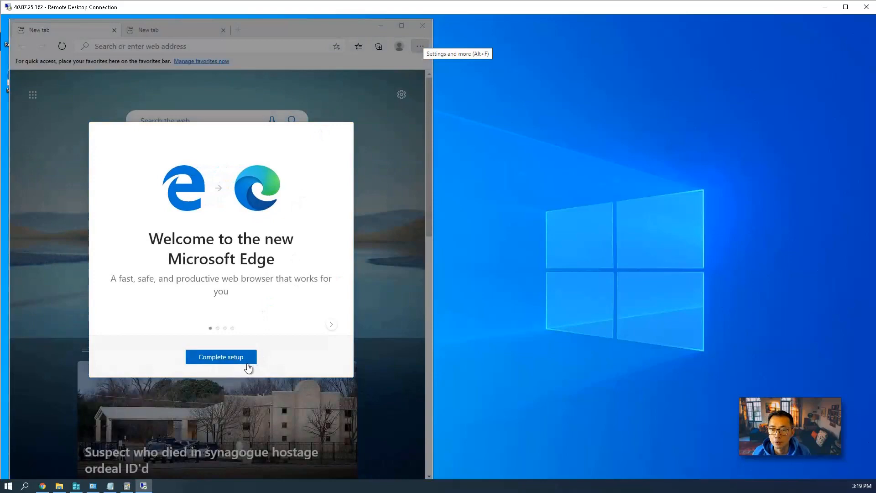
Finish Edge's first-run setup without signing in, maximize it, and search 'whatismyip'.
{"action": "left_click", "coordinate": [248, 368]}
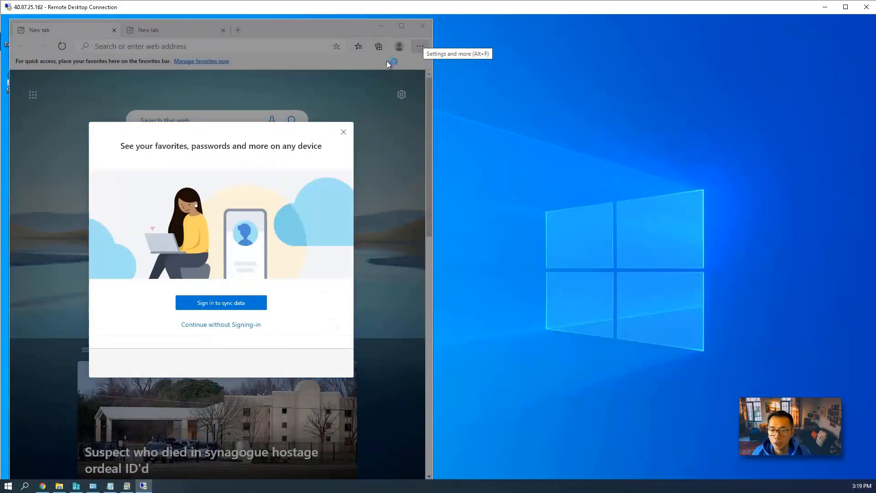
{"action": "left_click", "coordinate": [345, 130]}
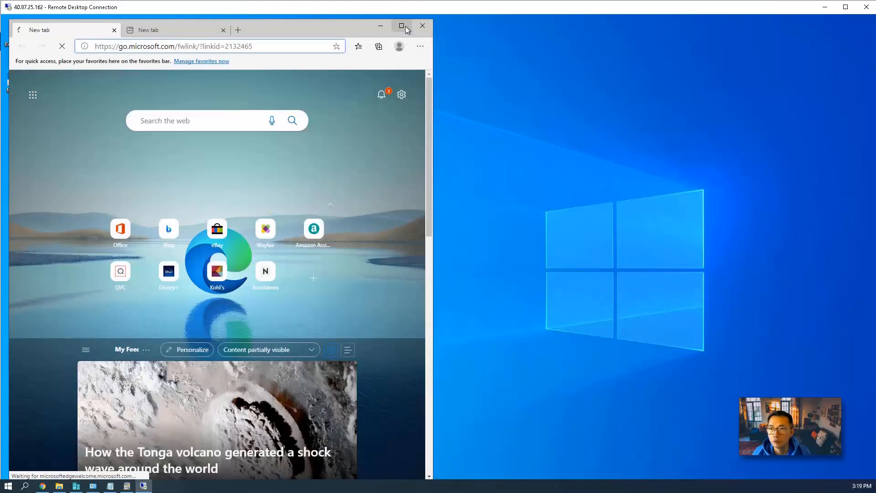
{"action": "left_click", "coordinate": [402, 26]}
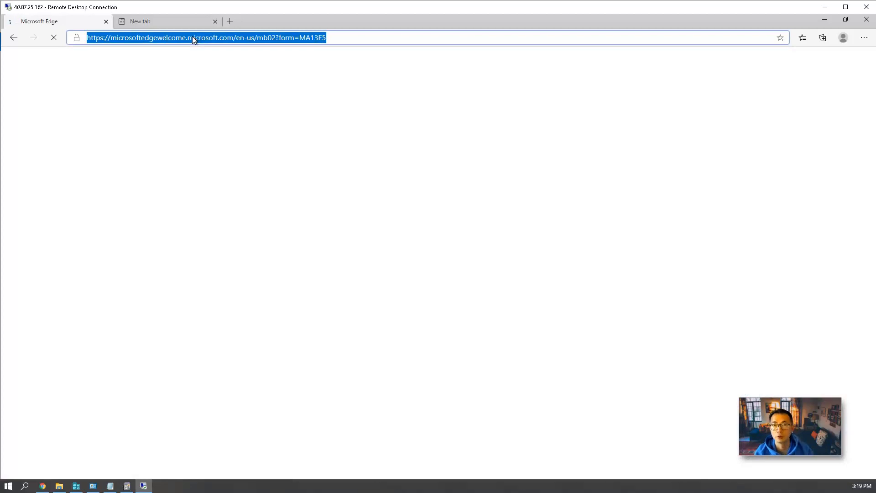
{"action": "type", "text": "whatism"}
{"action": "type", "text": "yi"}
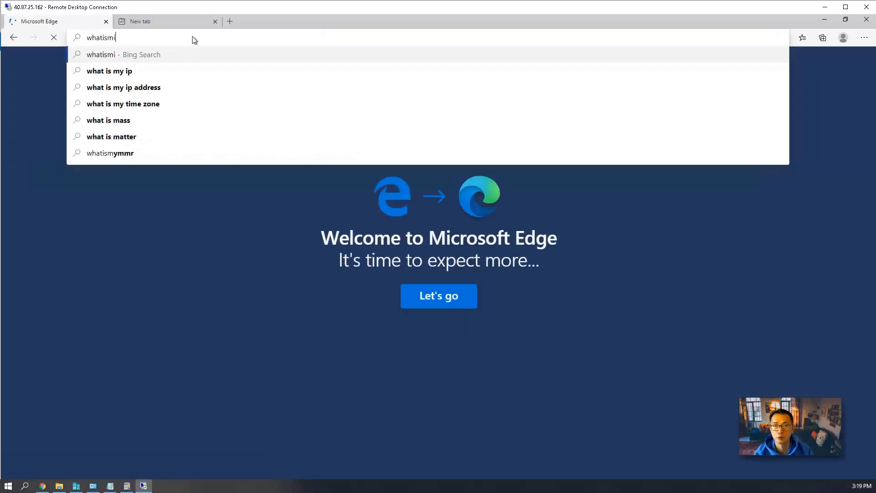
{"action": "type", "text": "p"}
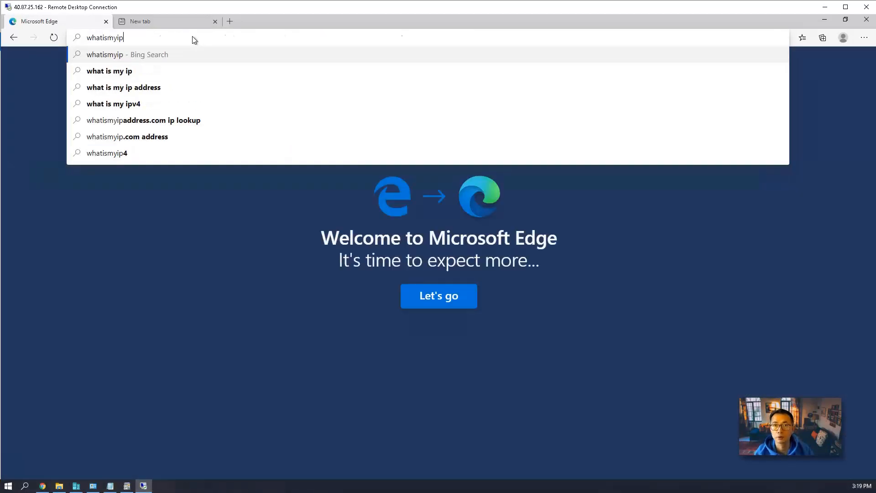
{"action": "key", "text": "Return"}
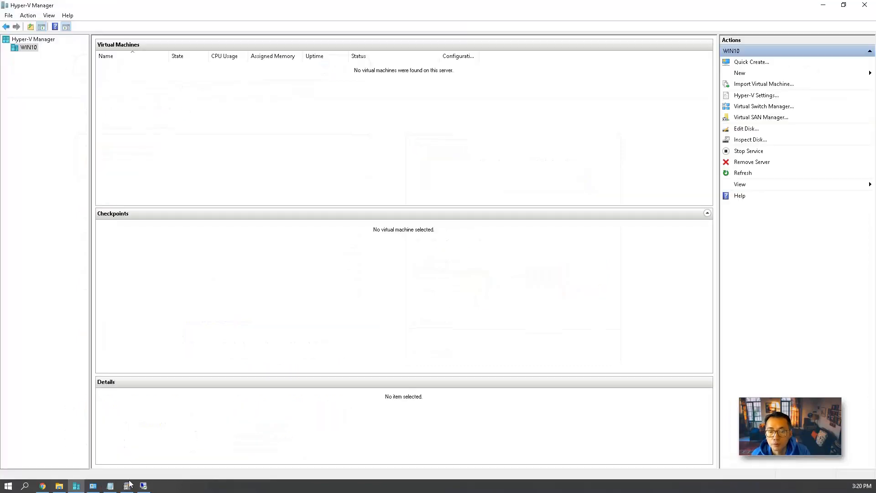
Search 'route table' to confirm none exist, then return to the Virtual machines list.
{"action": "left_click", "coordinate": [42, 486]}
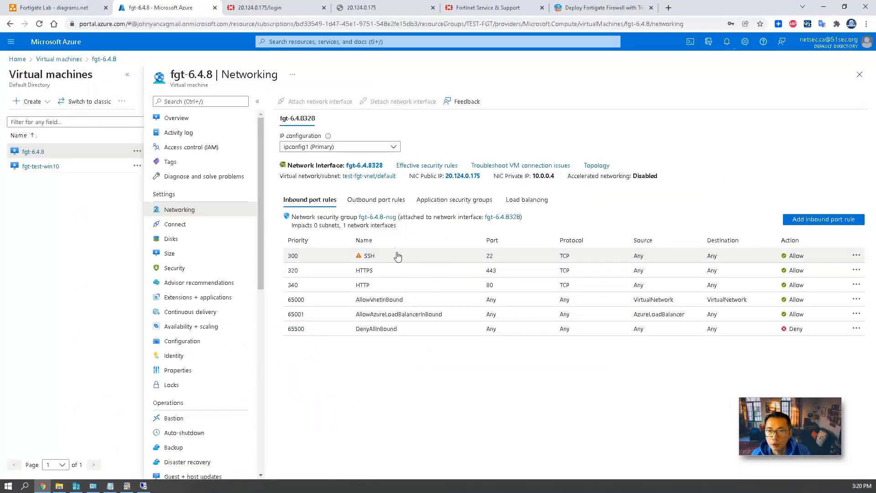
{"action": "left_click", "coordinate": [346, 42]}
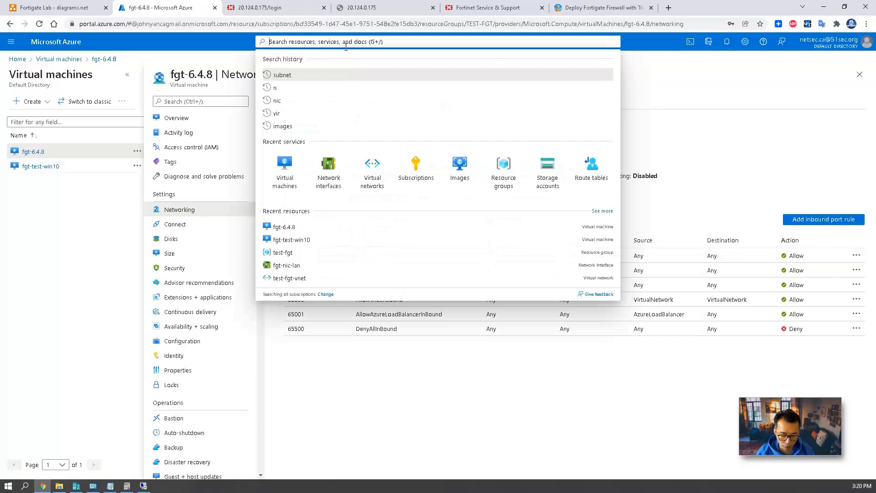
{"action": "type", "text": "route table"}
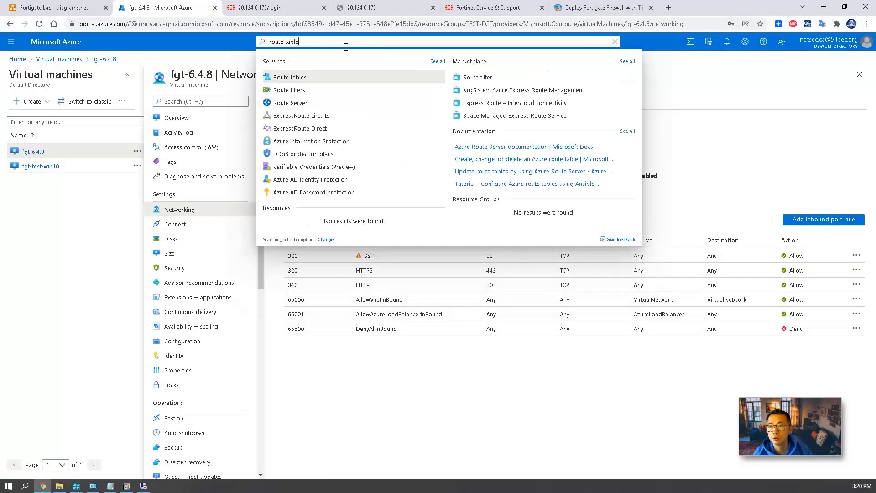
{"action": "left_click", "coordinate": [340, 81]}
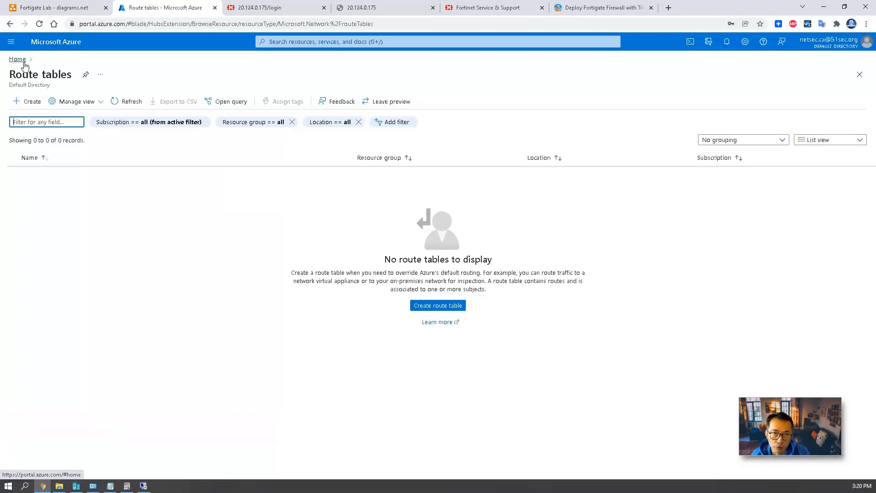
{"action": "left_click", "coordinate": [24, 62]}
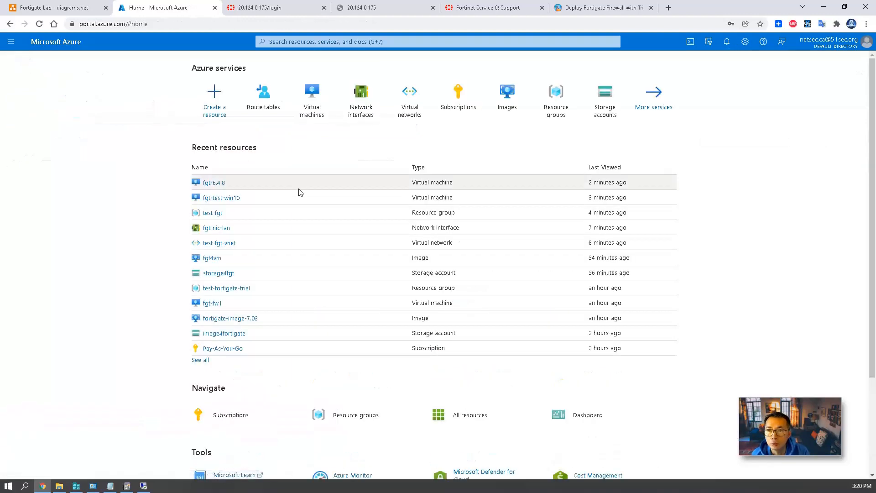
{"action": "left_click", "coordinate": [314, 110]}
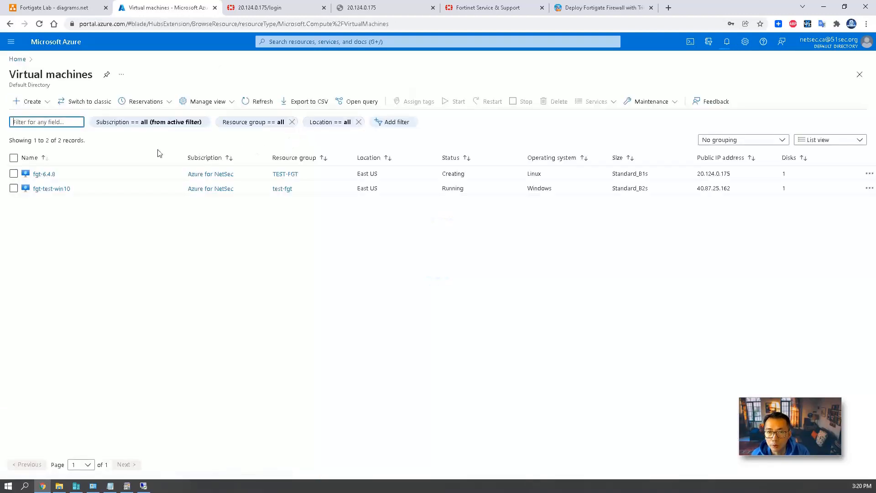
Connect to fgt-test-win10 via Bastion: create the 10.0.2.0/26 Bastion subnet and deploy Bastion with defaults.
{"action": "left_click", "coordinate": [64, 189]}
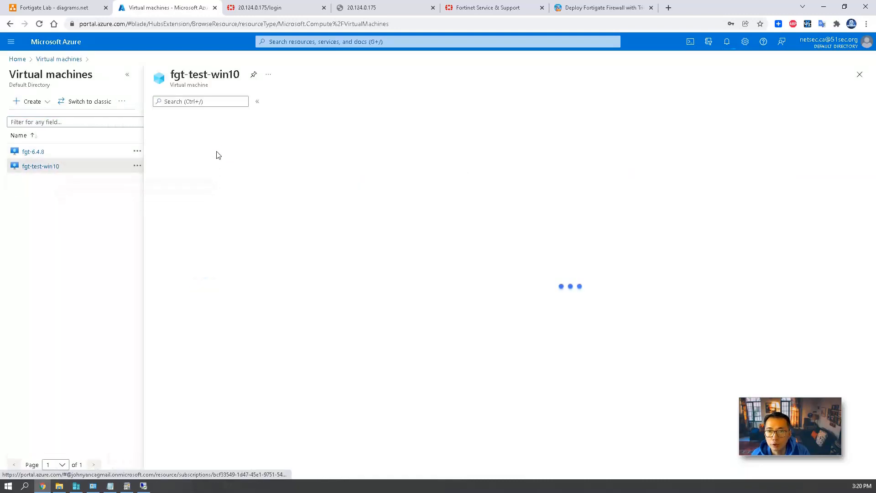
{"action": "left_click", "coordinate": [308, 107]}
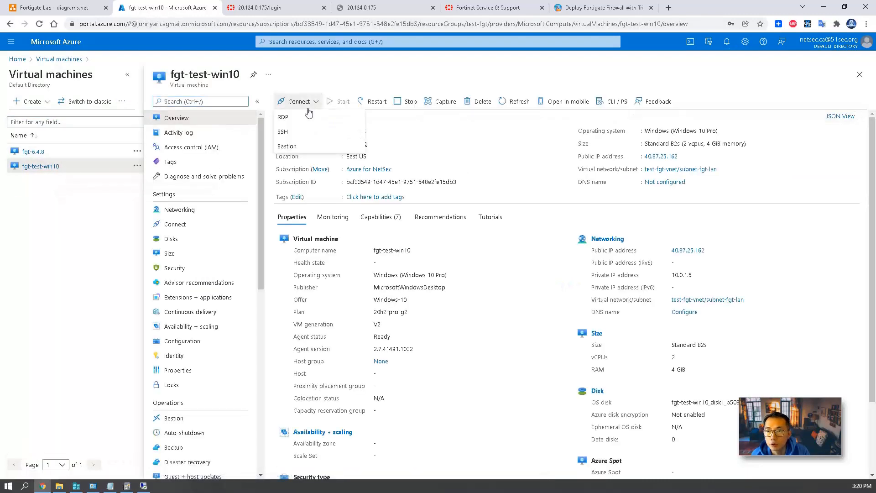
{"action": "left_click", "coordinate": [286, 146]}
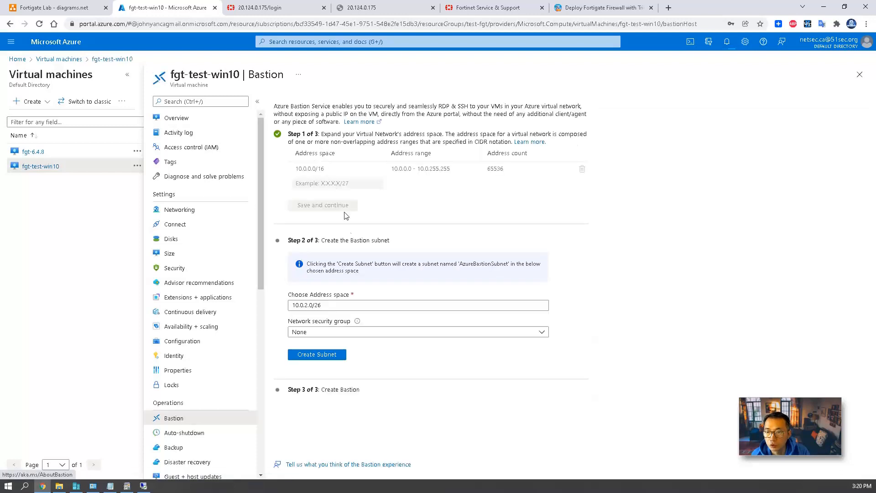
{"action": "left_click", "coordinate": [327, 308]}
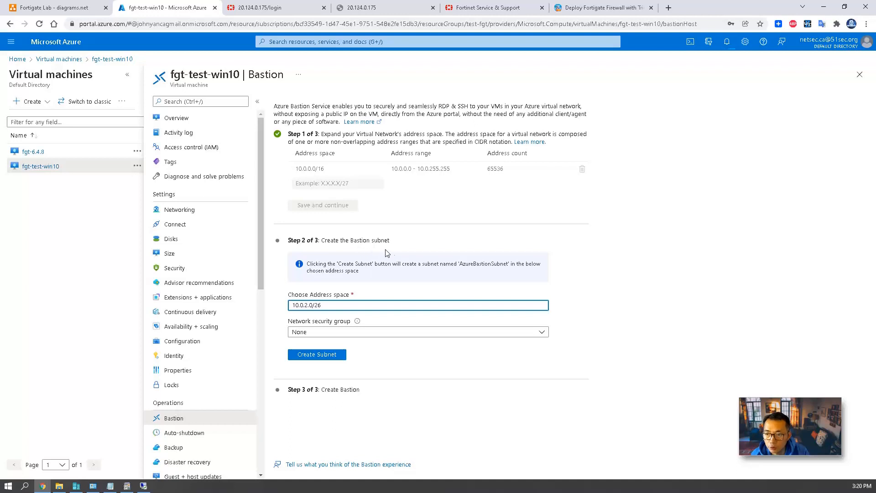
{"action": "left_click", "coordinate": [335, 354]}
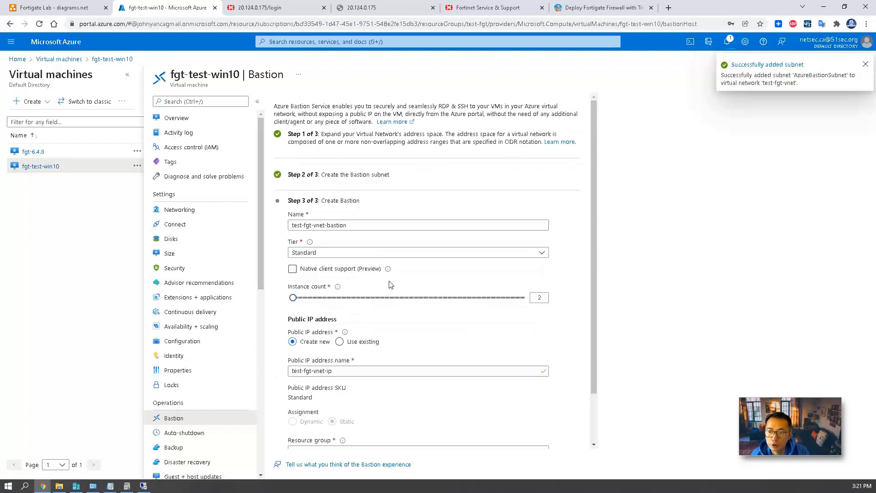
{"action": "scroll", "coordinate": [396, 308], "scroll_direction": "down", "scroll_amount": 3}
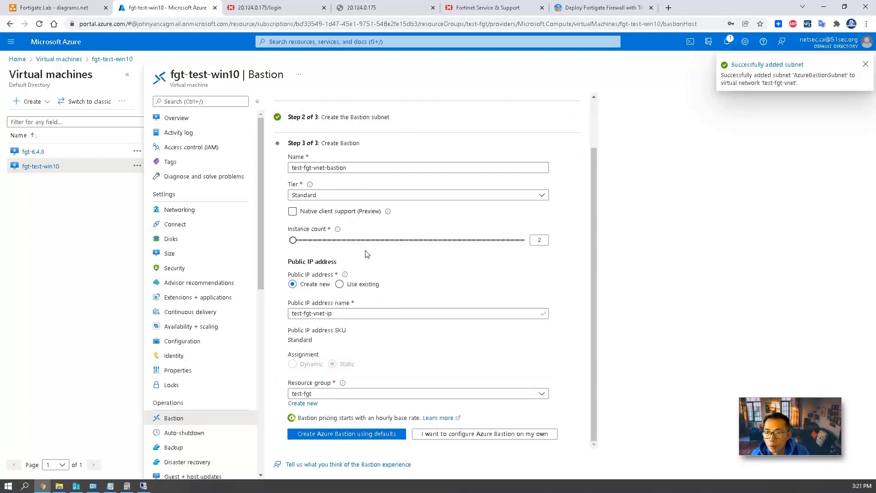
{"action": "left_click", "coordinate": [379, 436]}
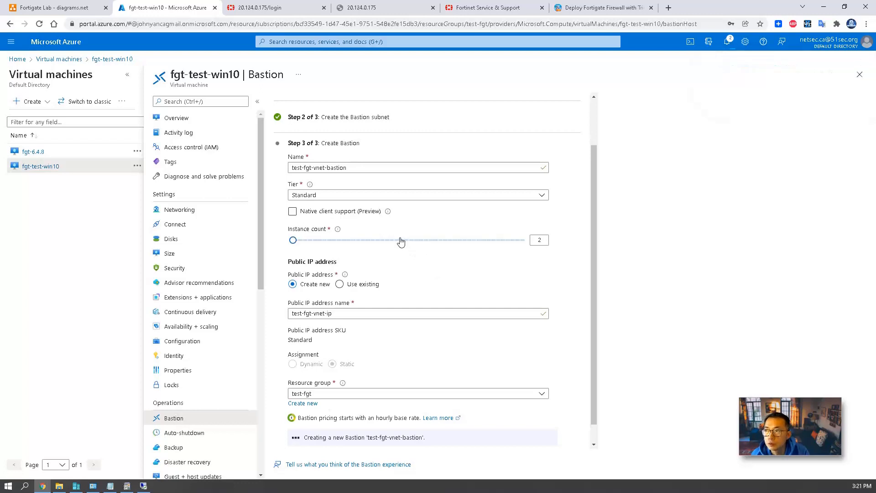
Start creating a route table and select the test-fgt resource group.
{"action": "left_click", "coordinate": [347, 37]}
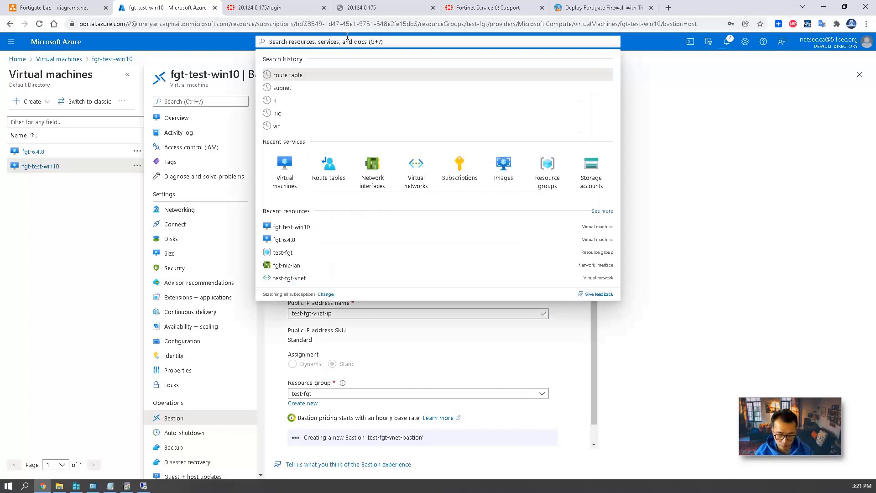
{"action": "type", "text": "net"}
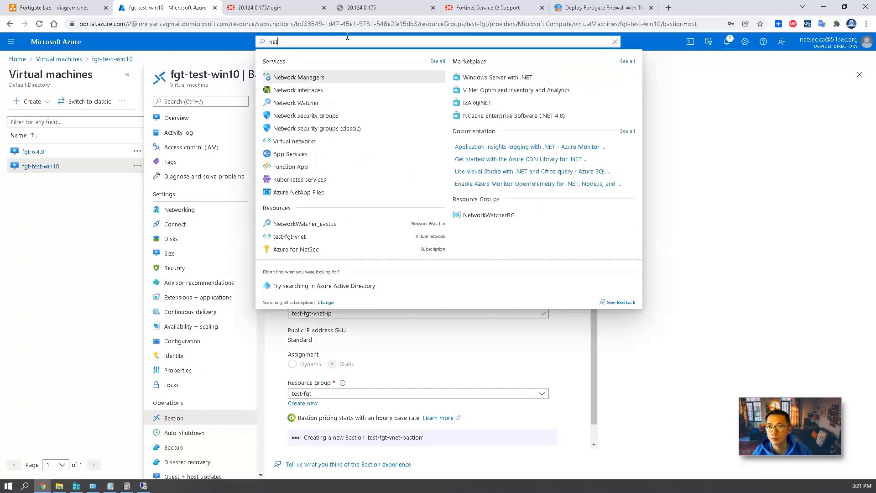
{"action": "key", "text": "BackSpace"}
{"action": "key", "text": "BackSpace"}
{"action": "key", "text": "BackSpace"}
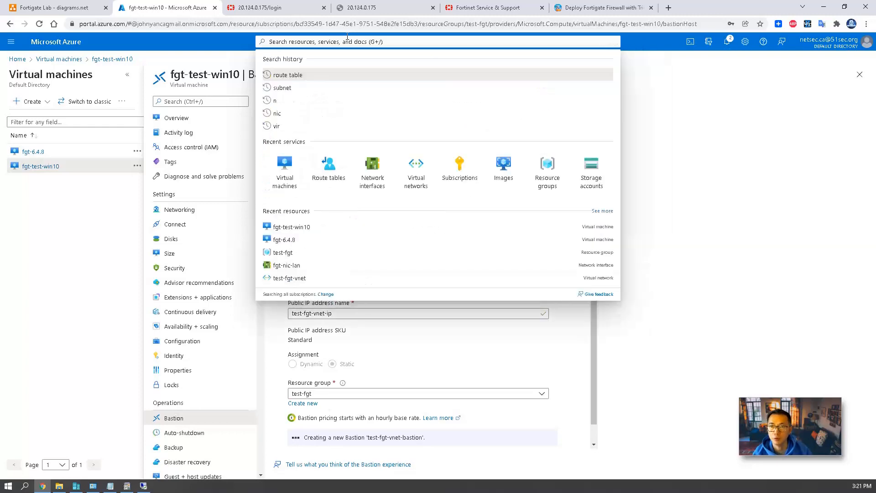
{"action": "type", "text": "route table"}
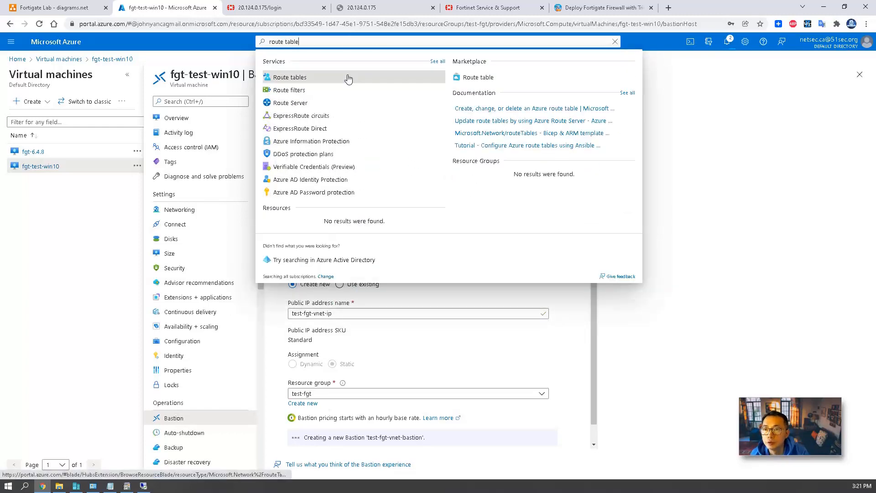
{"action": "left_click", "coordinate": [348, 78]}
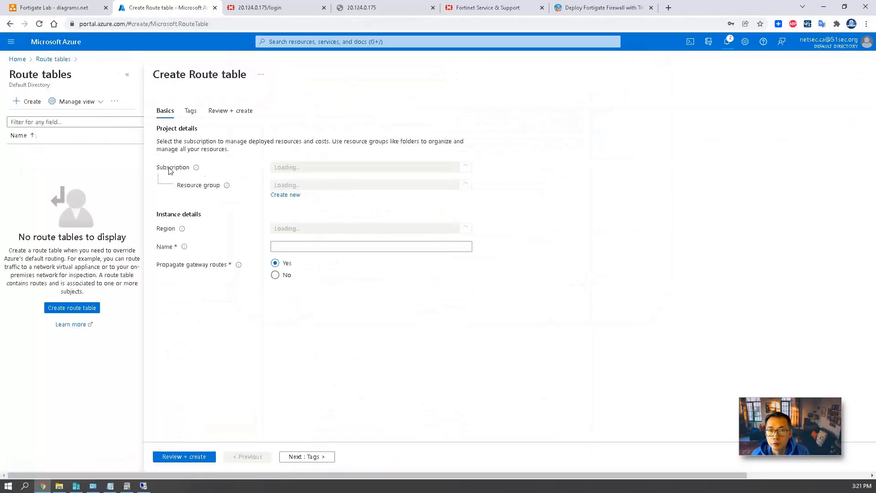
{"action": "left_click", "coordinate": [365, 185]}
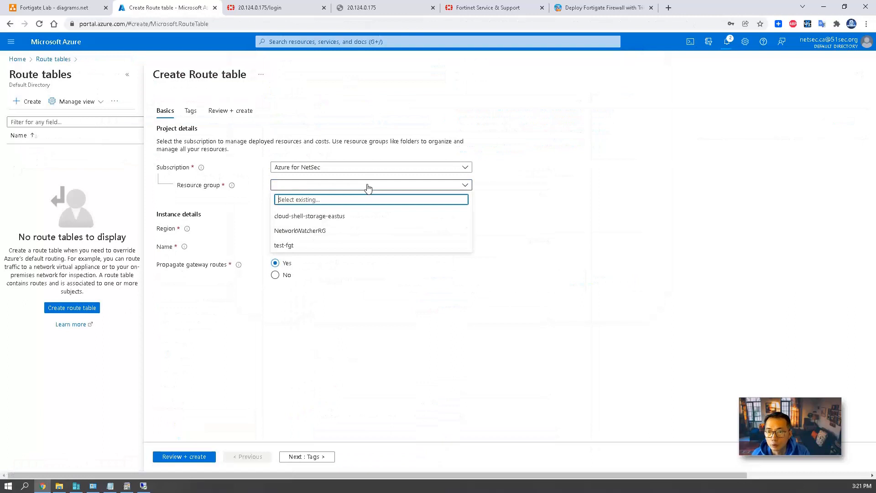
{"action": "left_click", "coordinate": [343, 245]}
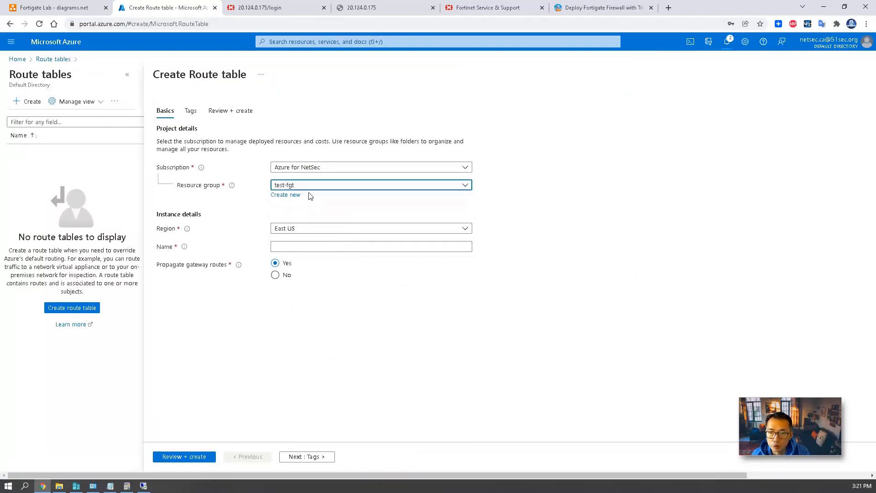
Name it lan-route-table, create it, and open the deployed route table.
{"action": "left_click", "coordinate": [322, 244]}
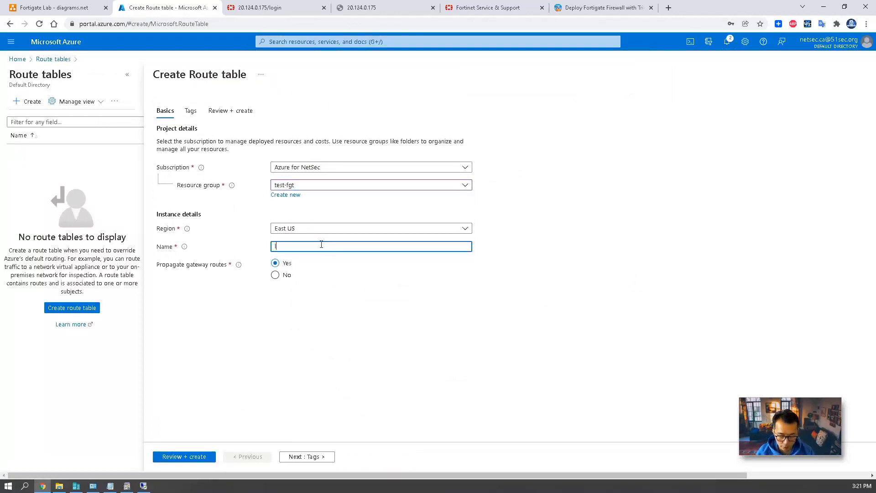
{"action": "type", "text": "lan-rout"}
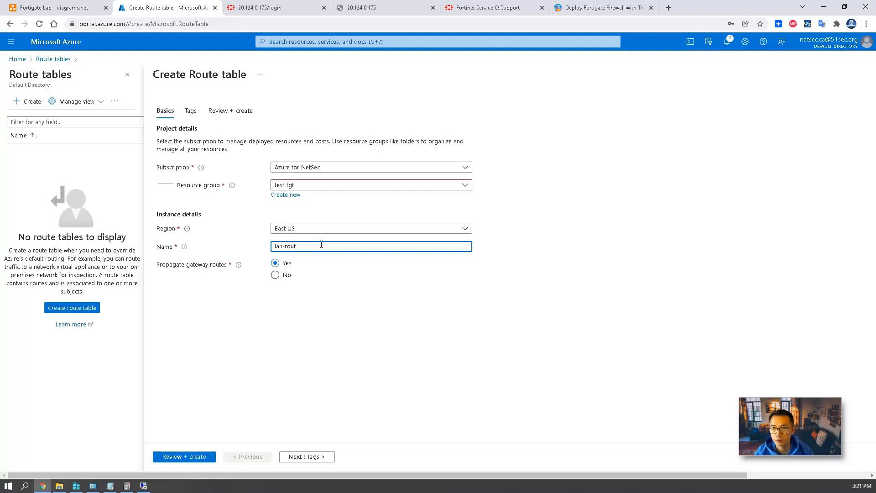
{"action": "type", "text": "e-table"}
{"action": "left_click", "coordinate": [184, 456]}
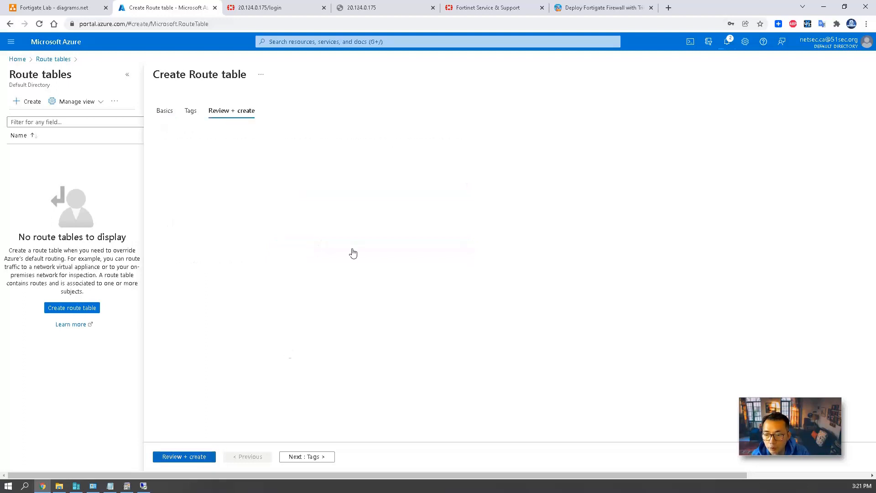
{"action": "left_click", "coordinate": [171, 456]}
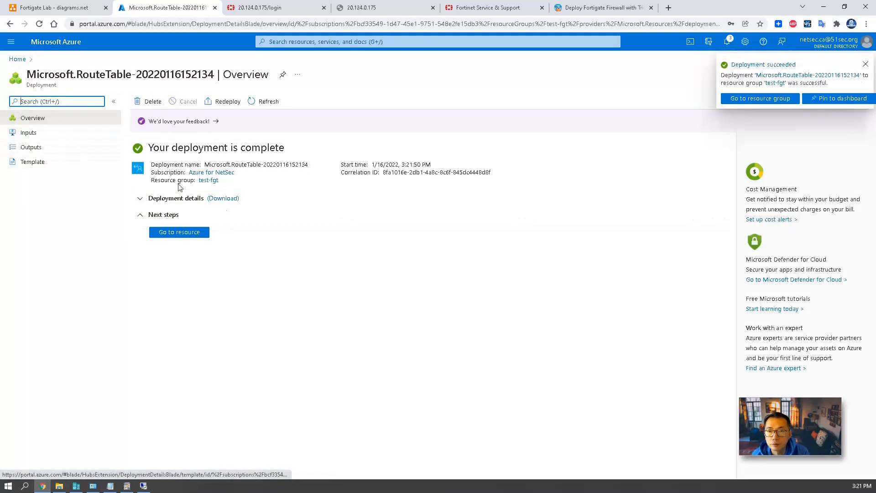
{"action": "left_click", "coordinate": [178, 231]}
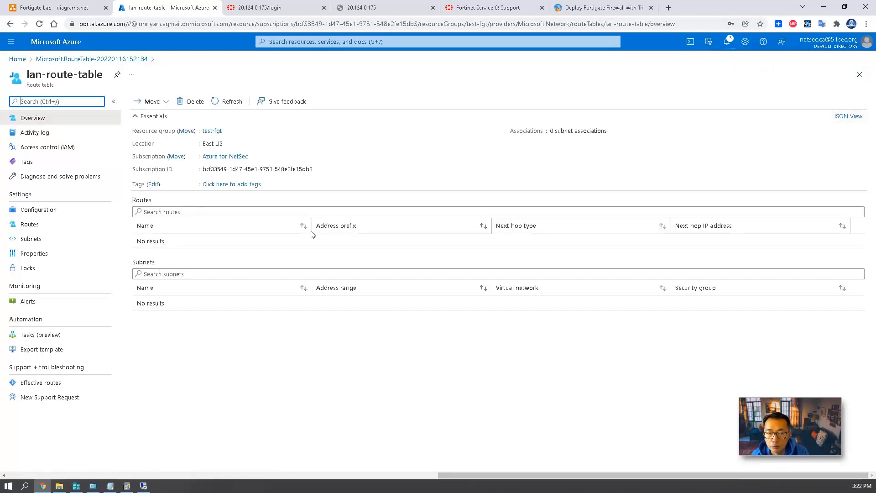
Add route route-2-fgt-gw-lan for 0.0.0.0/0 with a Virtual appliance next hop.
{"action": "left_click", "coordinate": [94, 225]}
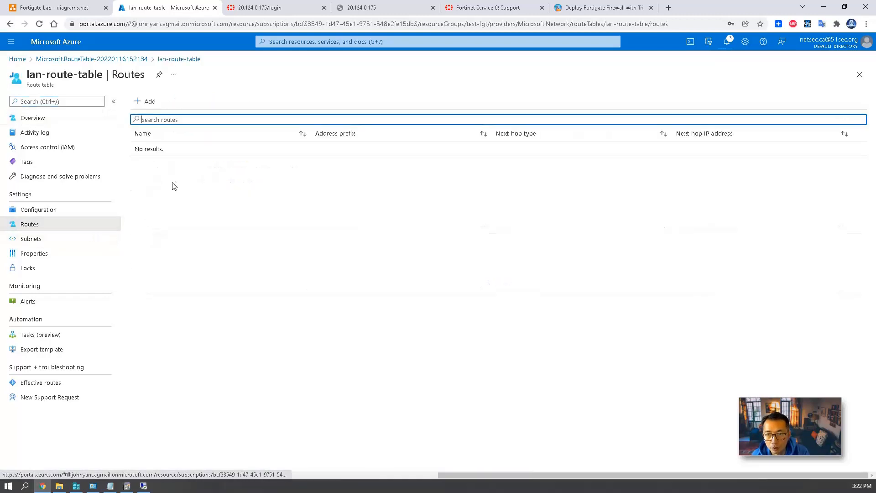
{"action": "left_click", "coordinate": [149, 102]}
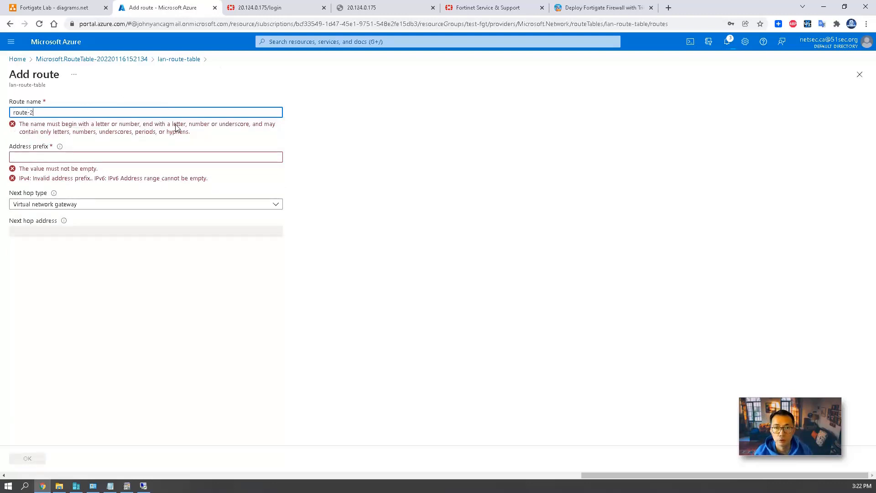
{"action": "type", "text": "2-f"}
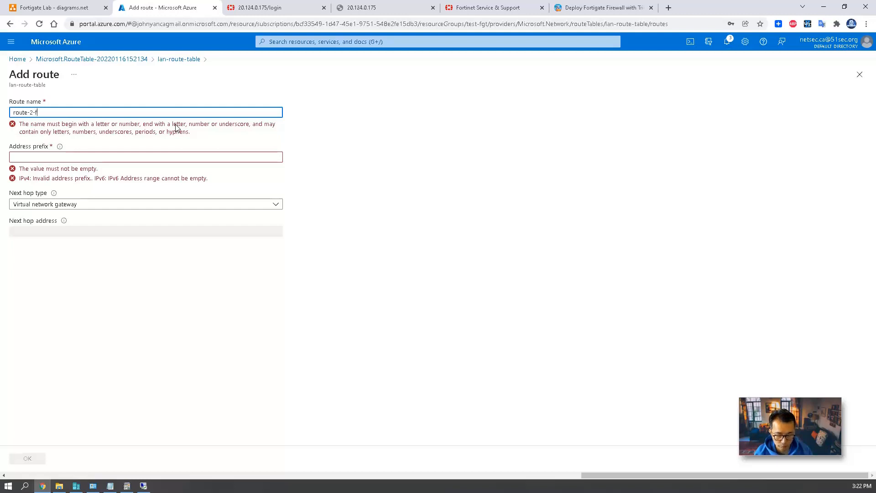
{"action": "type", "text": "gt-gw-lan"}
{"action": "left_click", "coordinate": [167, 140]}
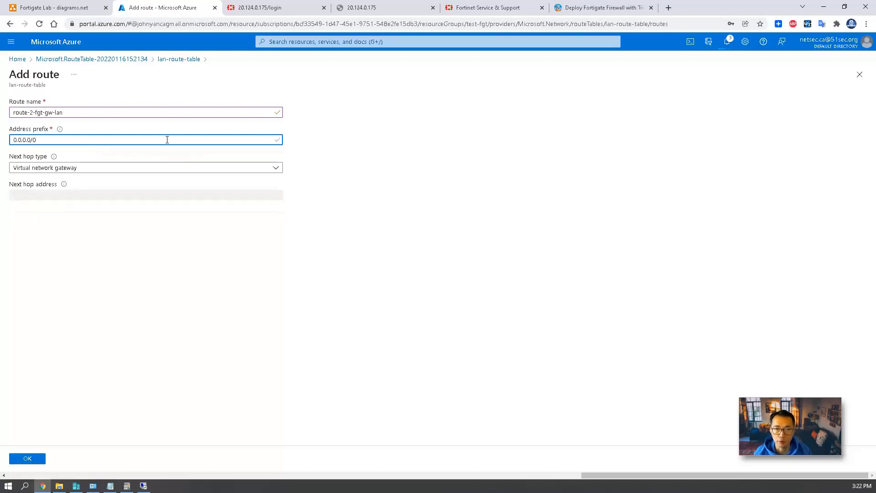
{"action": "left_click", "coordinate": [170, 167]}
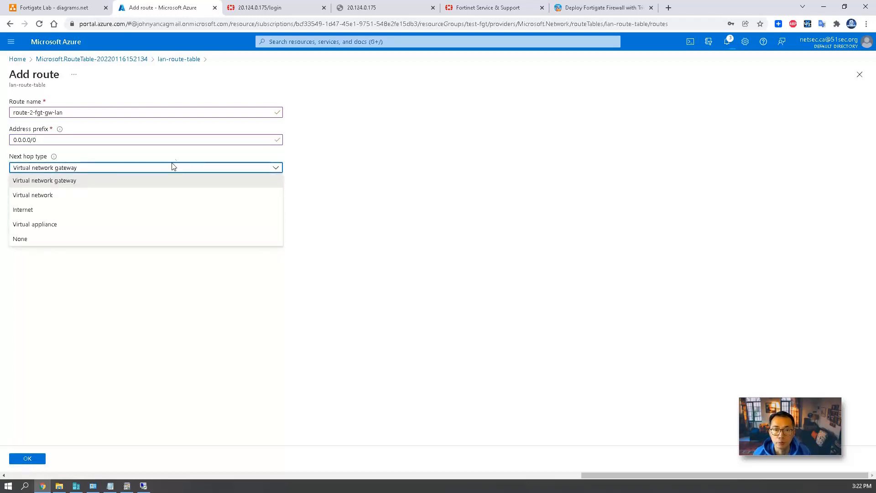
{"action": "left_click", "coordinate": [139, 224]}
{"action": "left_click", "coordinate": [102, 196]}
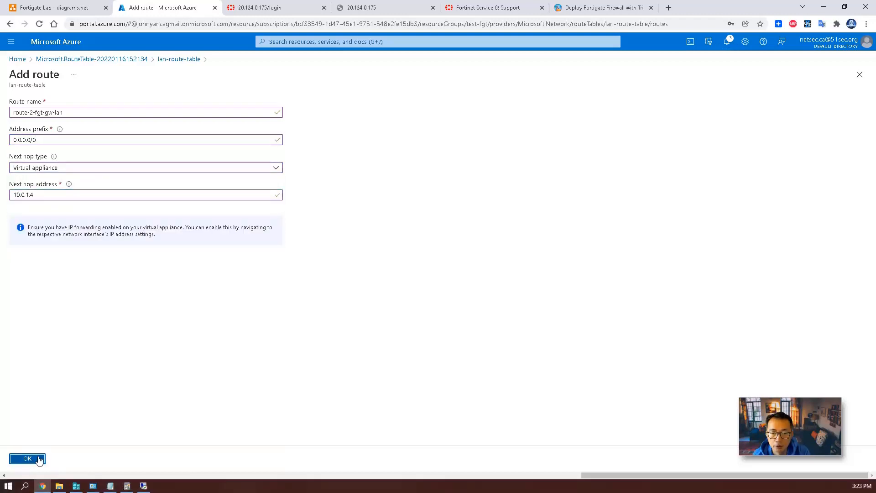
{"action": "left_click", "coordinate": [38, 459]}
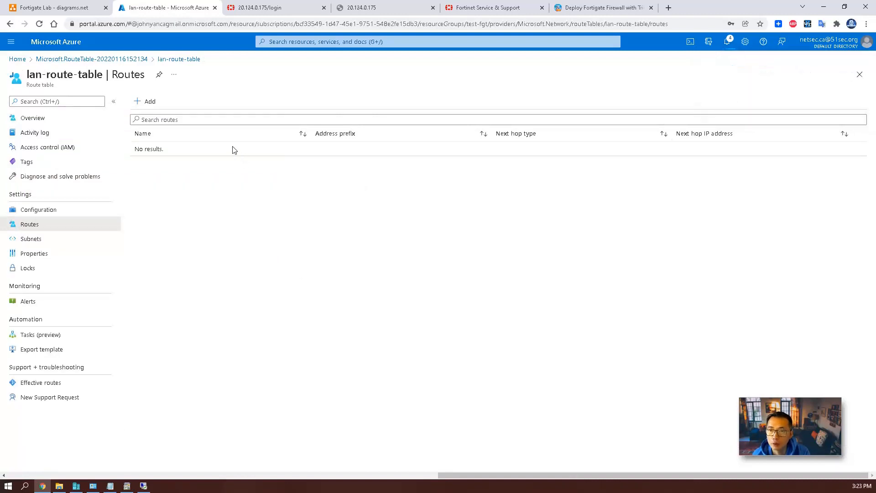
{"action": "left_click", "coordinate": [728, 41]}
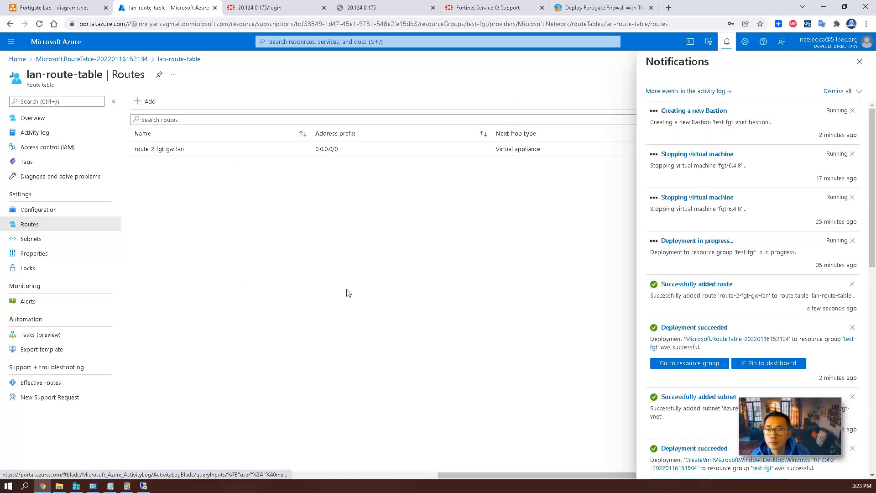
Associate subnet-fgt-lan in test-fgt-vnet with lan-route-table, then return to the Windows session.
{"action": "left_click", "coordinate": [59, 240]}
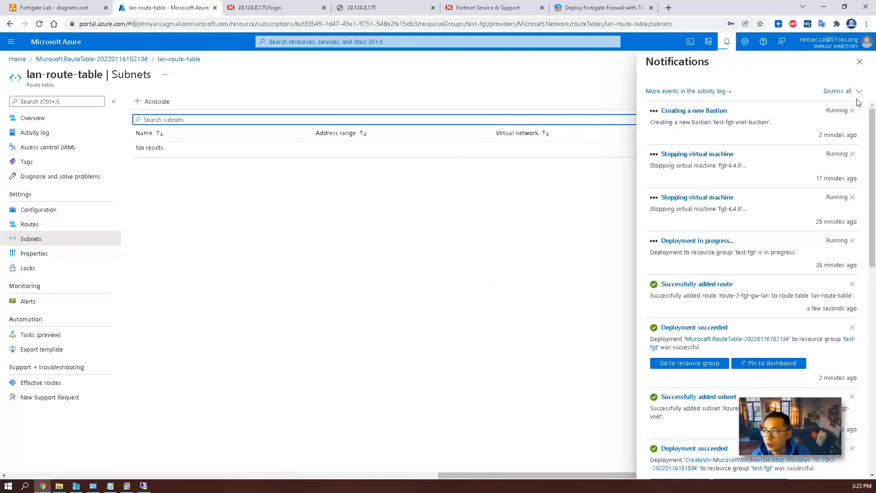
{"action": "left_click", "coordinate": [859, 62]}
{"action": "left_click", "coordinate": [155, 101]}
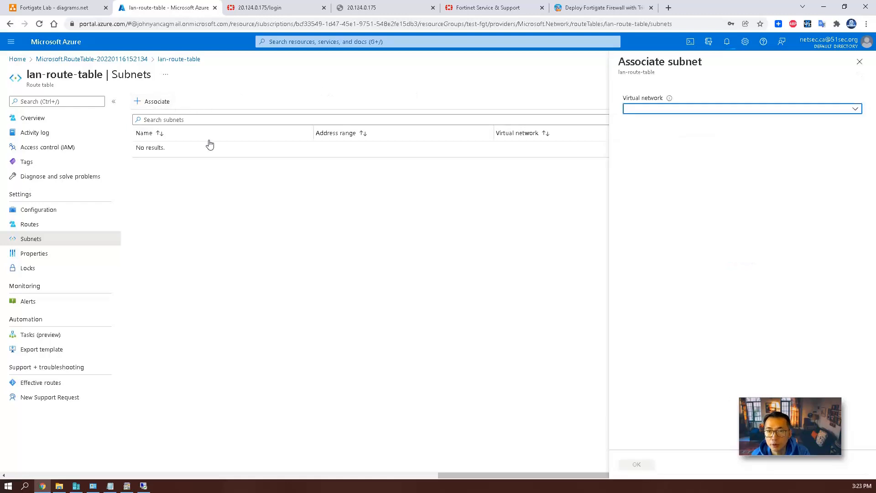
{"action": "left_click", "coordinate": [668, 109]}
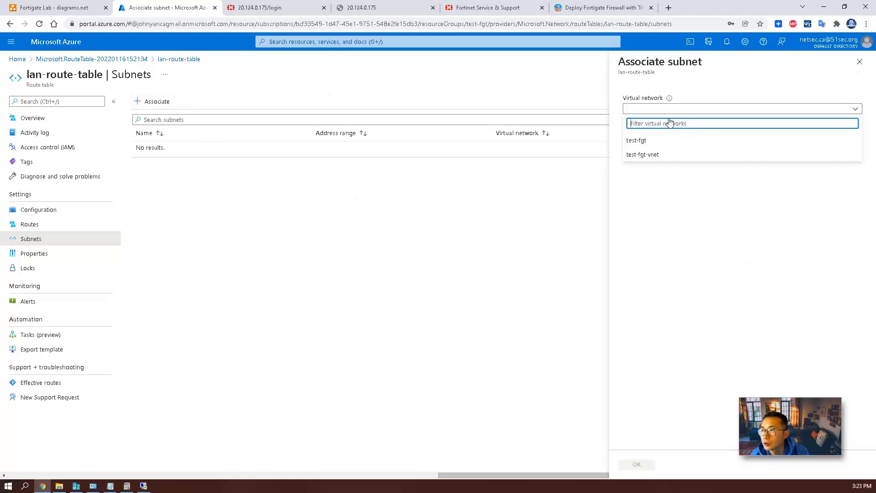
{"action": "left_click", "coordinate": [646, 155]}
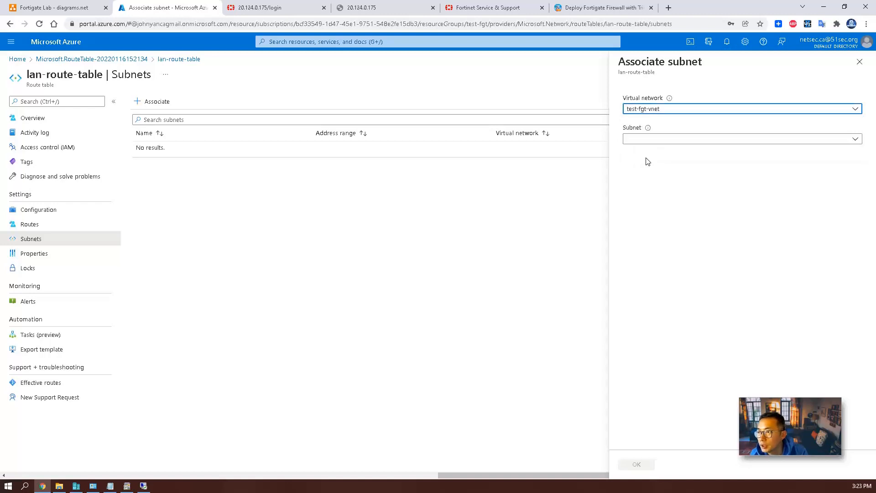
{"action": "left_click", "coordinate": [655, 144]}
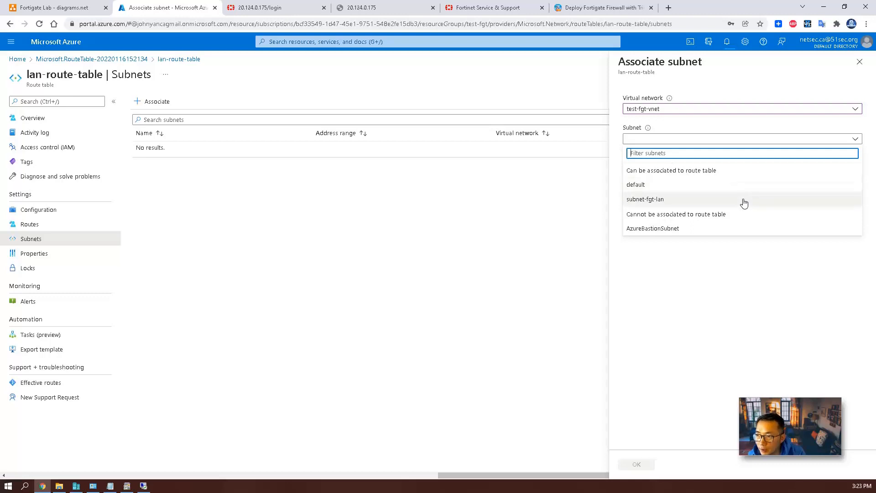
{"action": "left_click", "coordinate": [743, 201]}
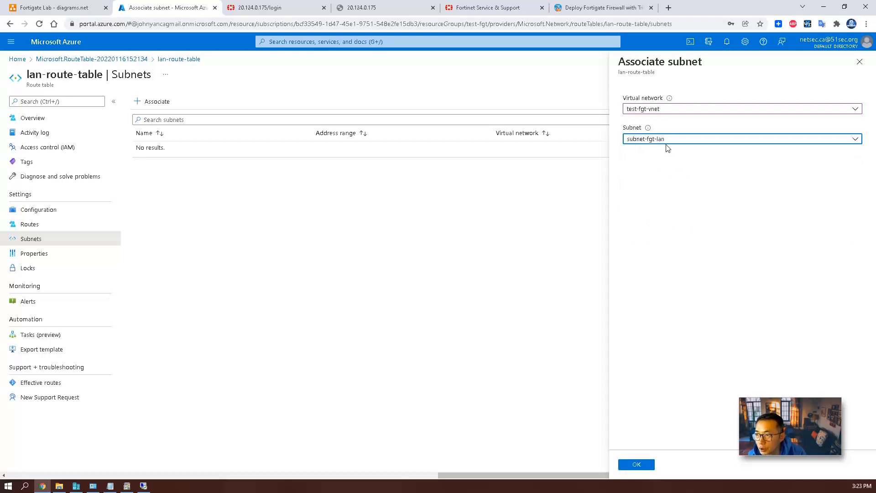
{"action": "left_click", "coordinate": [639, 465]}
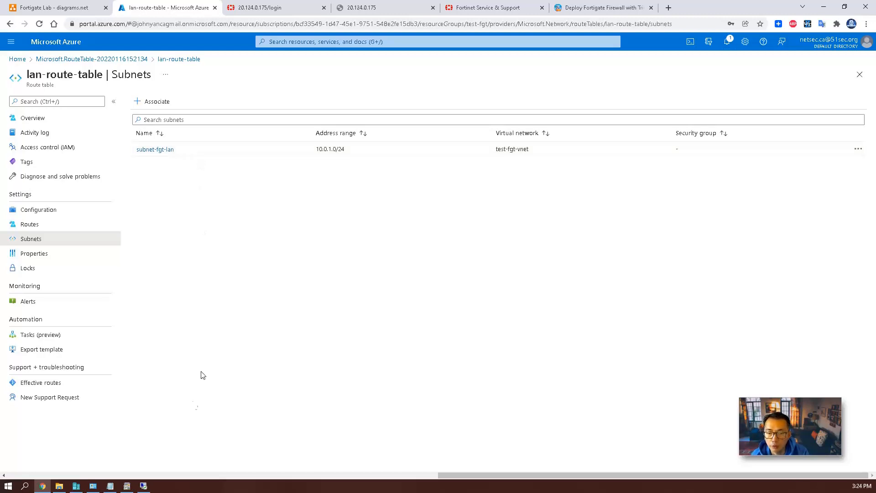
{"action": "left_click", "coordinate": [145, 487]}
Open a command prompt on the VM, run ipconfig, and ping 10.0.1.5.
{"action": "scroll", "coordinate": [149, 403], "scroll_direction": "down", "scroll_amount": 20}
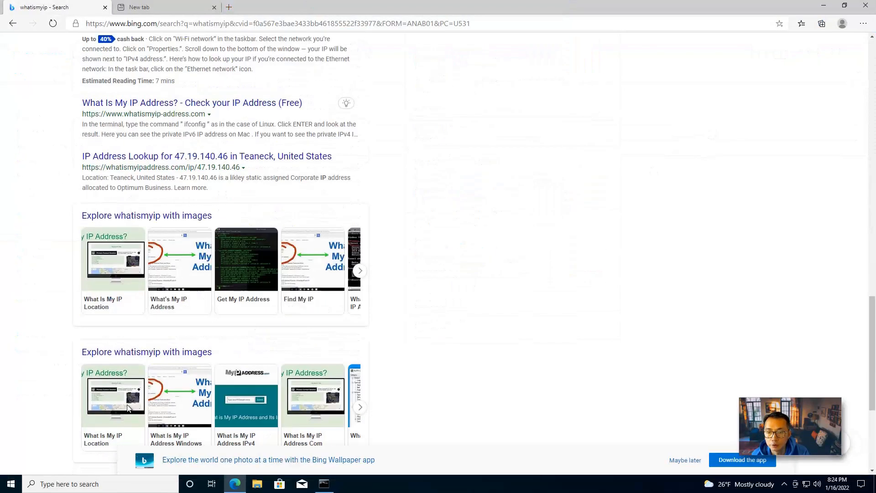
{"action": "left_click", "coordinate": [319, 487]}
{"action": "left_click", "coordinate": [289, 92]}
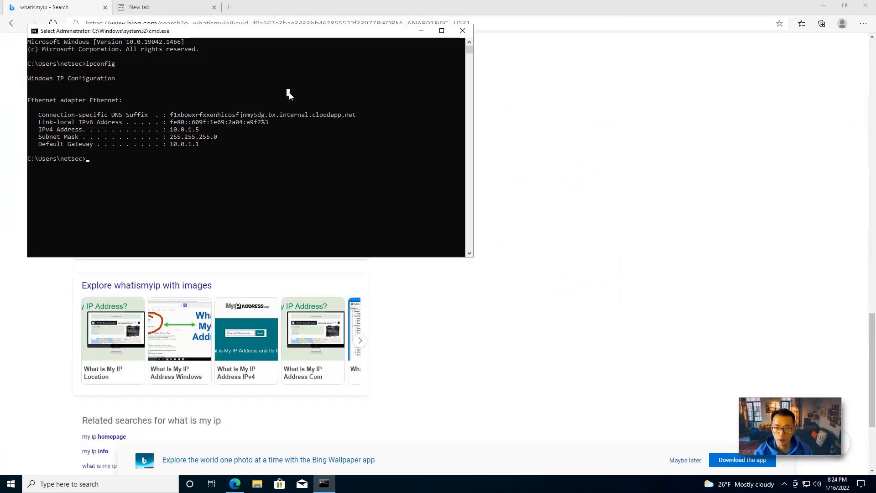
{"action": "key", "text": "Escape"}
{"action": "type", "text": "ipconfig"}
{"action": "key", "text": "Escape"}
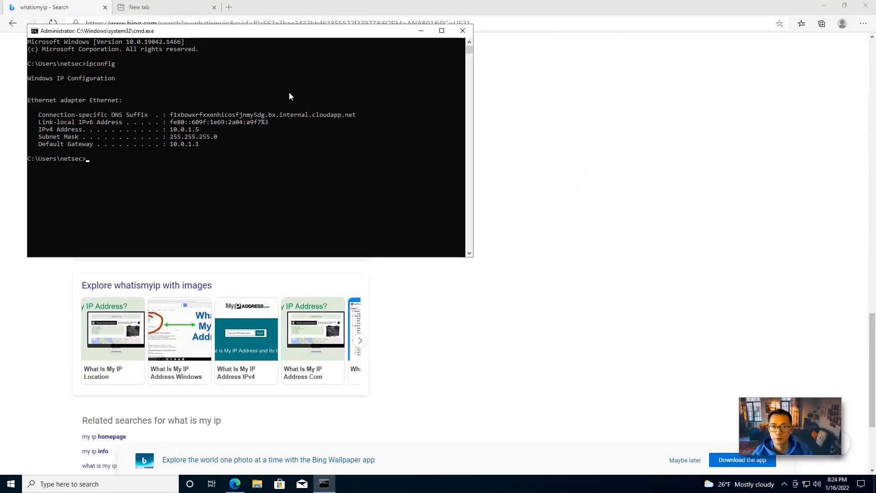
{"action": "type", "text": "ping 10.0.1.5"}
{"action": "key", "text": "Return"}
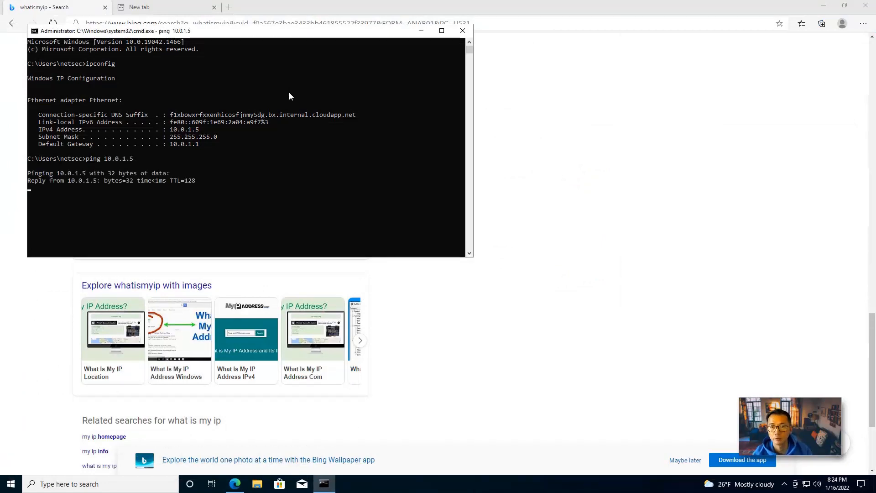
{"action": "key", "text": "ctrl+c"}
Ping gateway 10.0.1.1, then 8.8.8.8, and start a continuous 'ping 8.8.8.8 -t'.
{"action": "key", "text": "Up"}
{"action": "key", "text": "BackSpace"}
{"action": "type", "text": "10.0.1."}
{"action": "key", "text": "Return"}
{"action": "key", "text": "ctrl+c"}
{"action": "key", "text": "Up"}
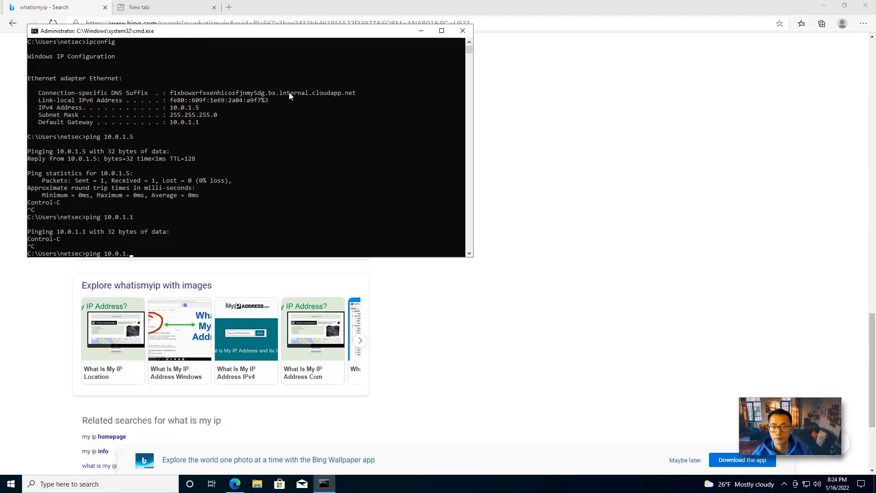
{"action": "key", "text": "BackSpace"}
{"action": "key", "text": "BackSpace"}
{"action": "key", "text": "BackSpace"}
{"action": "key", "text": "BackSpace"}
{"action": "key", "text": "BackSpace"}
{"action": "key", "text": "BackSpace"}
{"action": "key", "text": "BackSpace"}
{"action": "key", "text": "BackSpace"}
{"action": "key", "text": "BackSpace"}
{"action": "key", "text": "BackSpace"}
{"action": "key", "text": "BackSpace"}
{"action": "key", "text": "BackSpace"}
{"action": "key", "text": "BackSpace"}
{"action": "type", "text": "ping 8.8.8.8"}
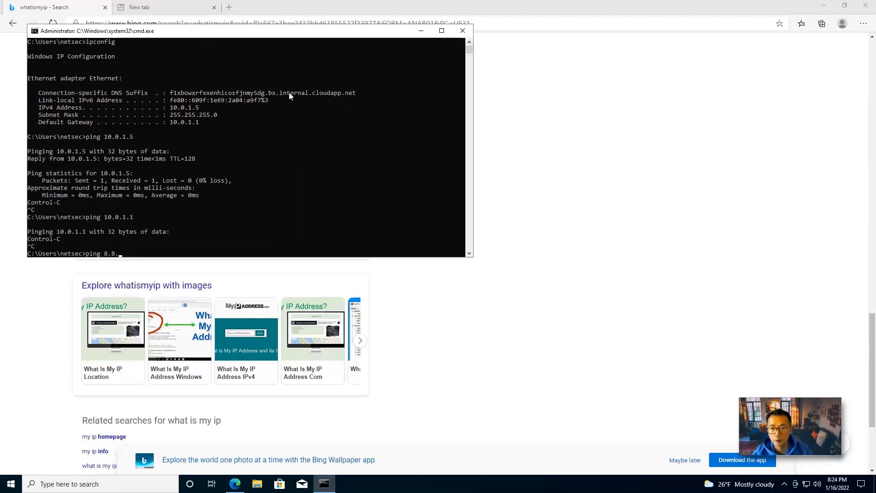
{"action": "key", "text": "Return"}
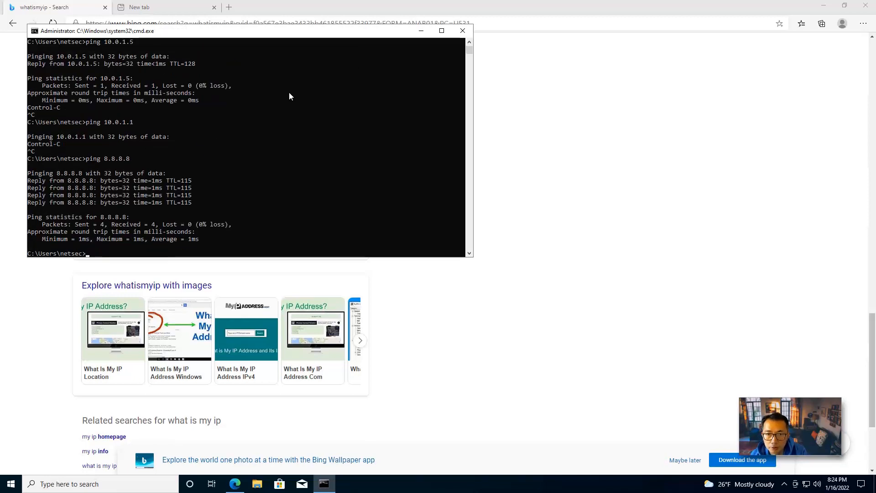
{"action": "key", "text": "Up"}
{"action": "type", "text": "-t"}
{"action": "key", "text": "Return"}
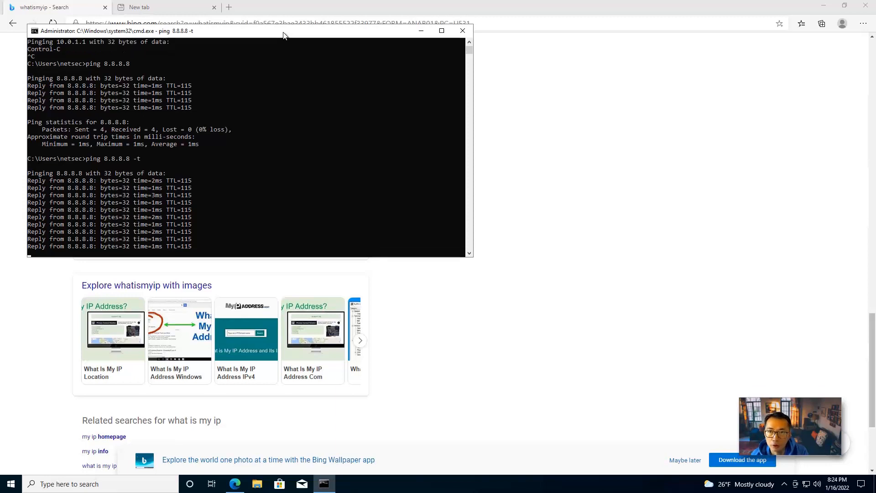
Move the command prompt aside and keep the continuous ping output in front.
{"action": "left_click_drag", "start_coordinate": [283, 35], "coordinate": [316, 46]}
{"action": "left_click", "coordinate": [441, 67]}
{"action": "left_click_drag", "start_coordinate": [441, 68], "coordinate": [455, 69]}
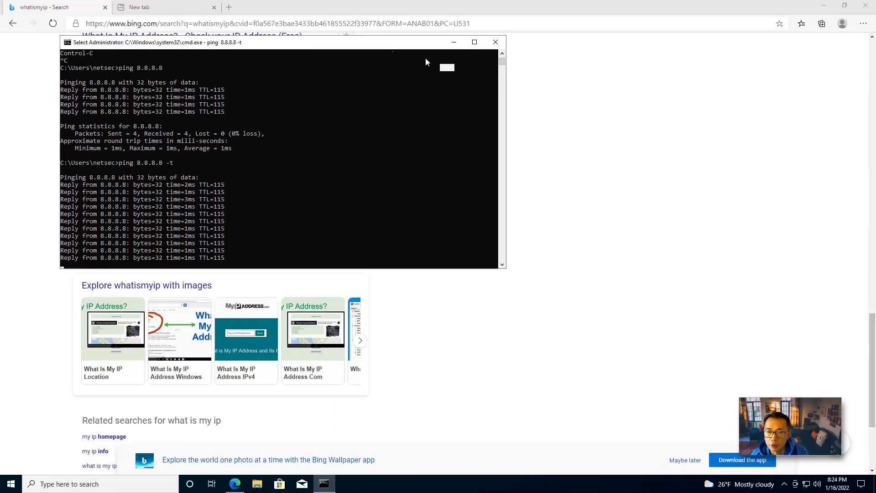
{"action": "left_click_drag", "start_coordinate": [387, 43], "coordinate": [602, 69]}
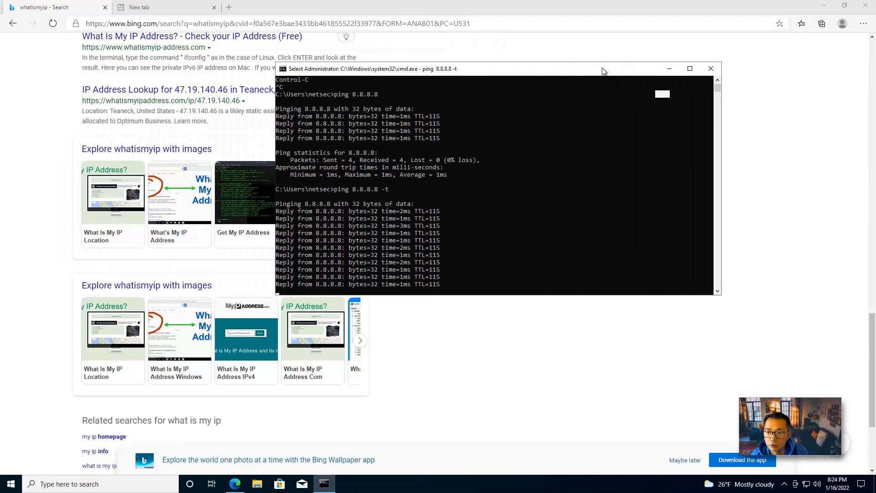
{"action": "left_click", "coordinate": [532, 100]}
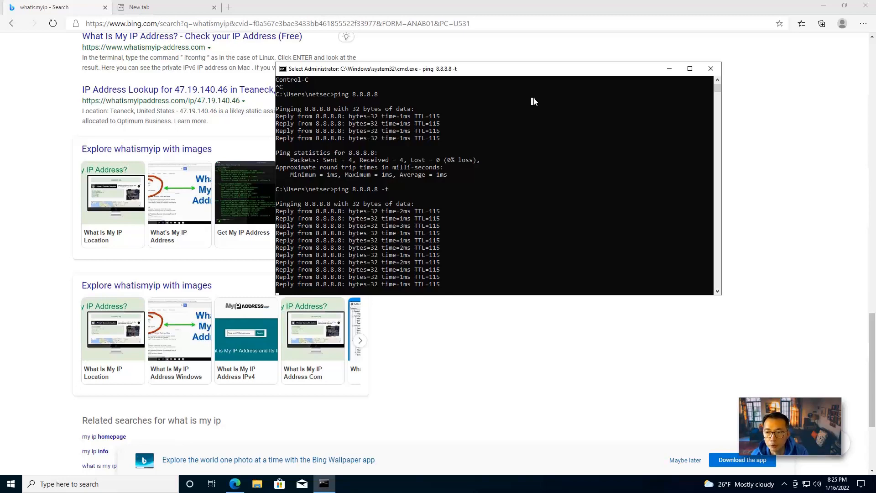
{"action": "left_click", "coordinate": [53, 23]}
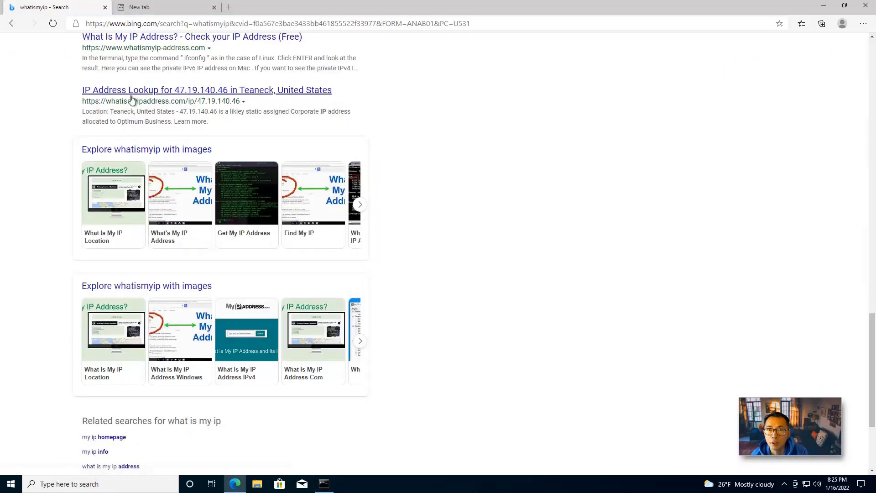
{"action": "left_click", "coordinate": [324, 483]}
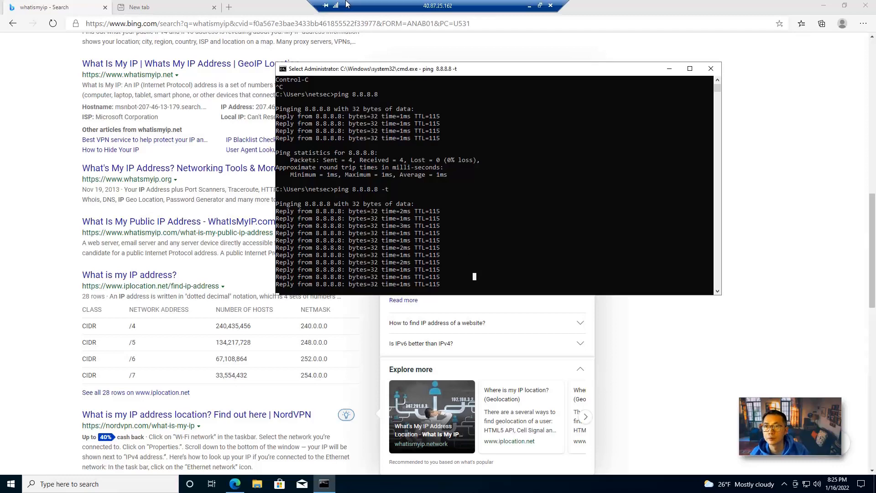
Restore the remote session from full screen and shrink it over the portal.
{"action": "double_click", "coordinate": [447, 6]}
{"action": "left_click_drag", "start_coordinate": [446, 7], "coordinate": [474, 27]}
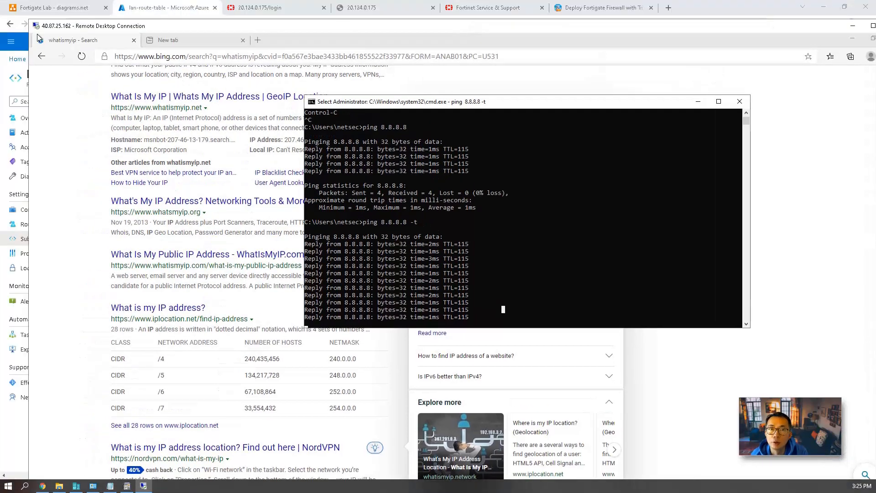
{"action": "left_click_drag", "start_coordinate": [30, 19], "coordinate": [357, 94]}
{"action": "left_click_drag", "start_coordinate": [507, 102], "coordinate": [337, 30]}
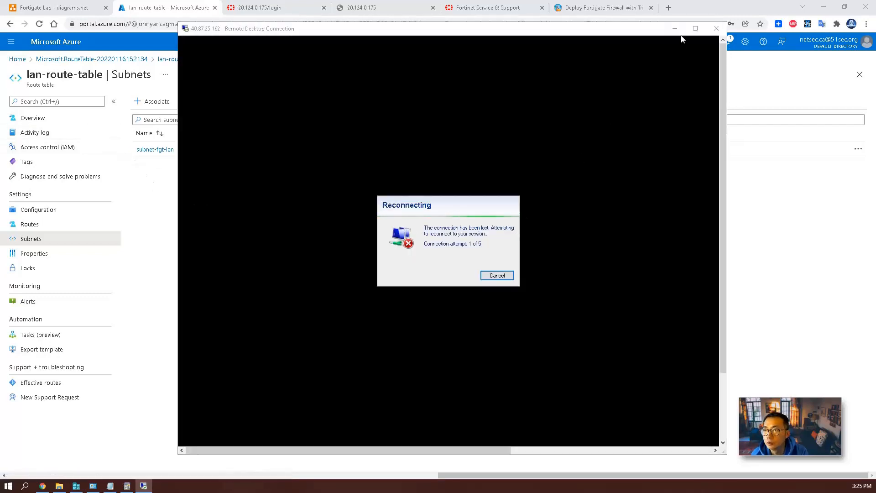
Open fgt-6.4.8, check notifications, and refresh until it shows Stopped (deallocated).
{"action": "left_click", "coordinate": [676, 28]}
{"action": "left_click", "coordinate": [56, 42]}
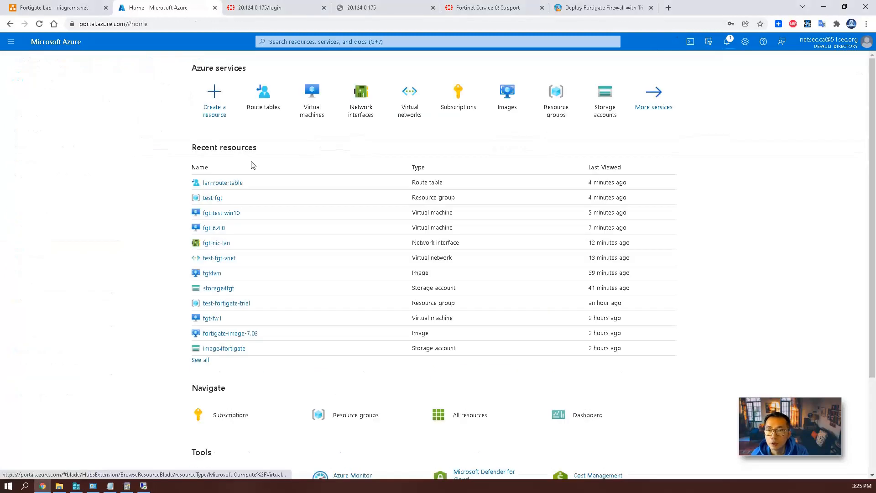
{"action": "left_click", "coordinate": [309, 110]}
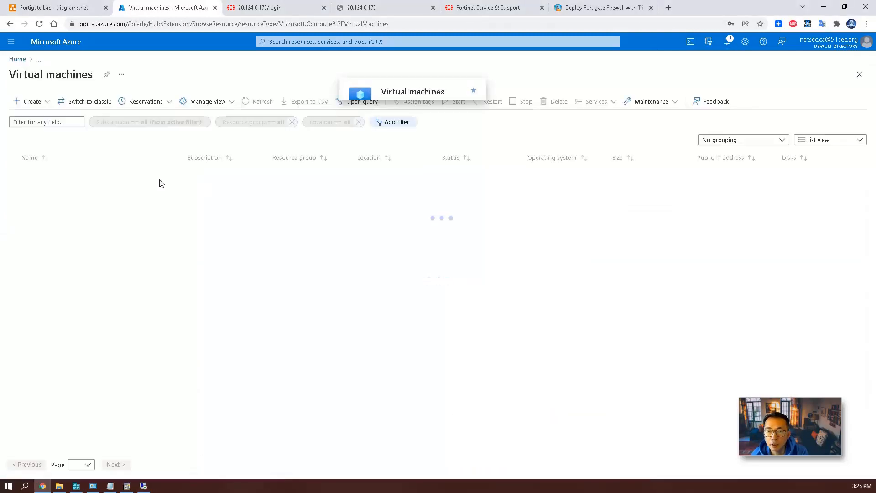
{"action": "left_click", "coordinate": [49, 176]}
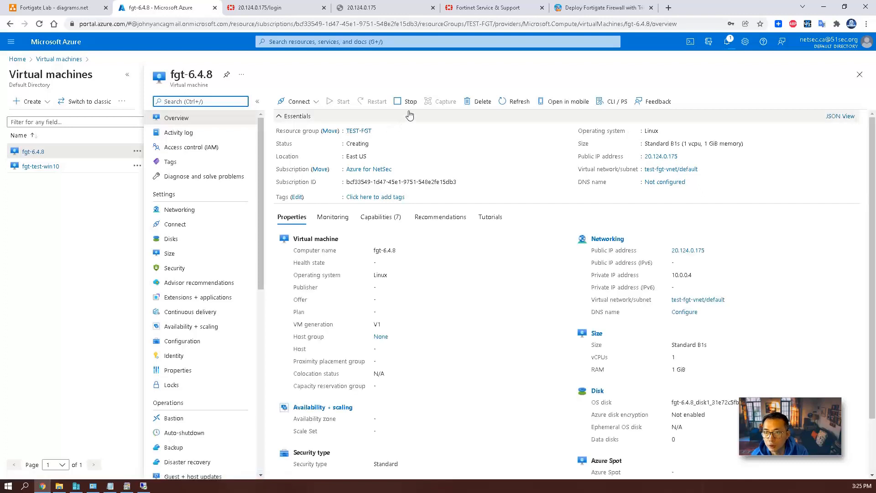
{"action": "left_click", "coordinate": [729, 41]}
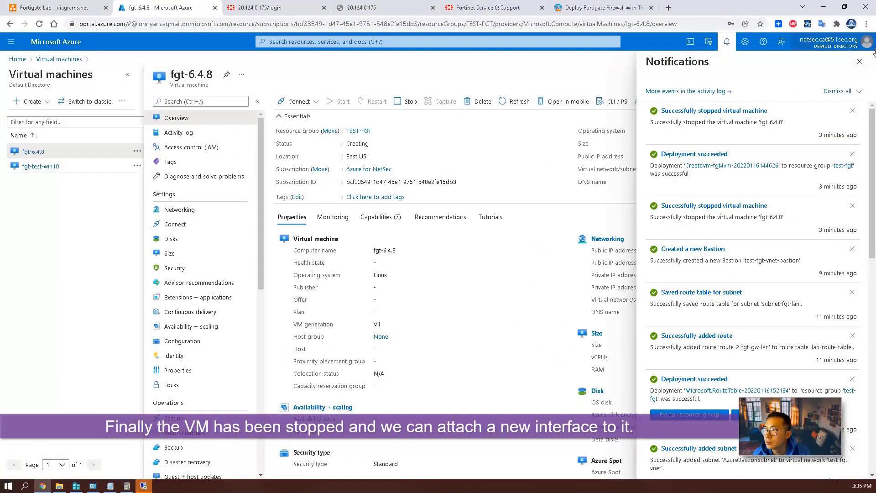
{"action": "left_click", "coordinate": [859, 62]}
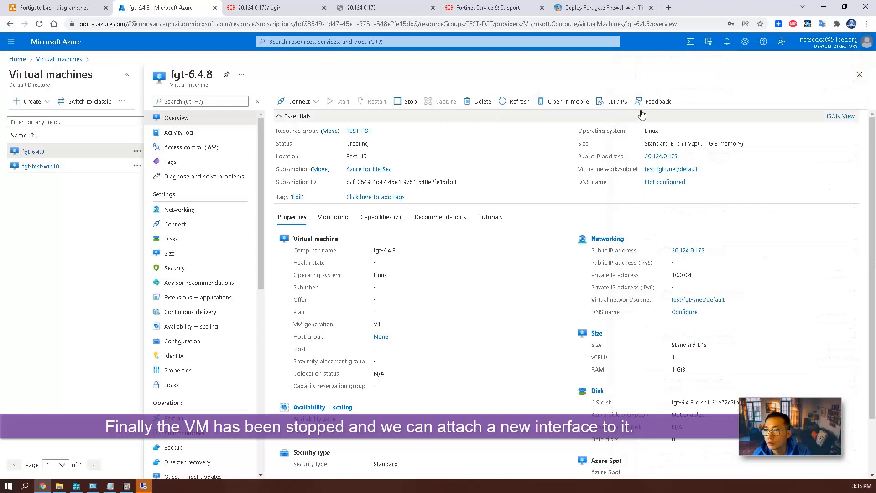
{"action": "left_click", "coordinate": [527, 103]}
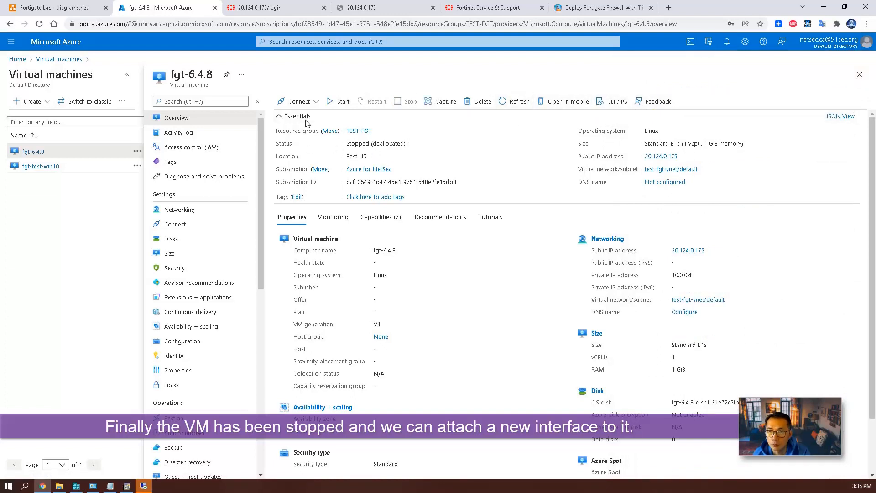
Attach the fgt-nic-lan network interface to fgt-6.4.8 and watch the attachment progress.
{"action": "left_click", "coordinate": [207, 210]}
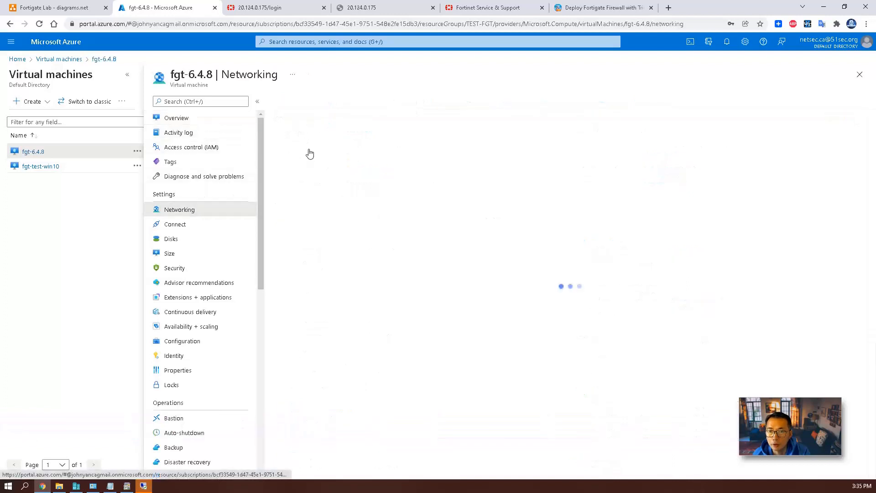
{"action": "left_click", "coordinate": [314, 102]}
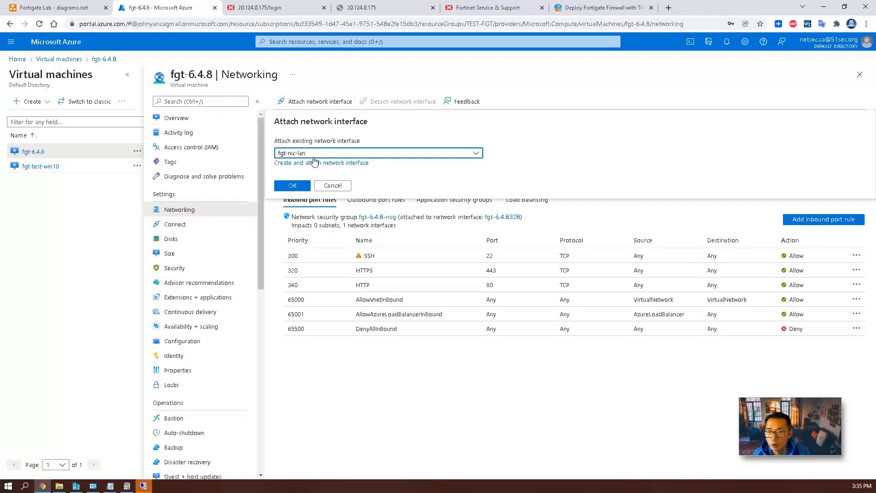
{"action": "left_click", "coordinate": [300, 182]}
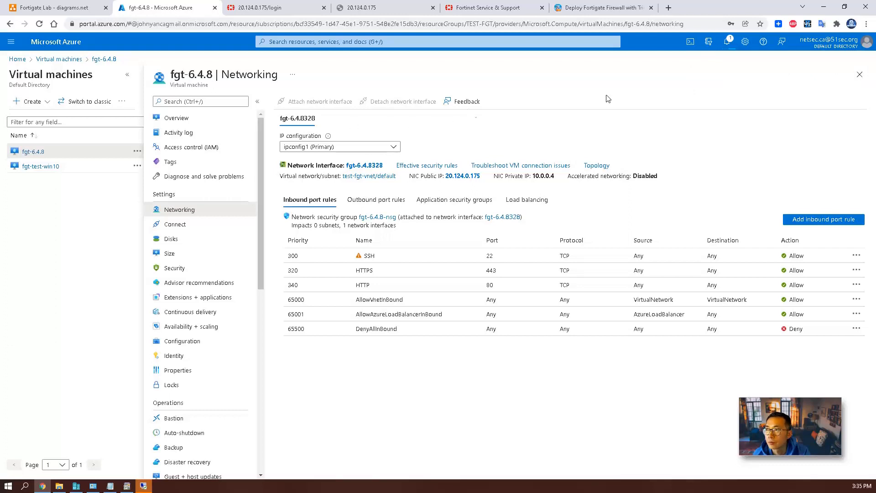
{"action": "left_click", "coordinate": [727, 42]}
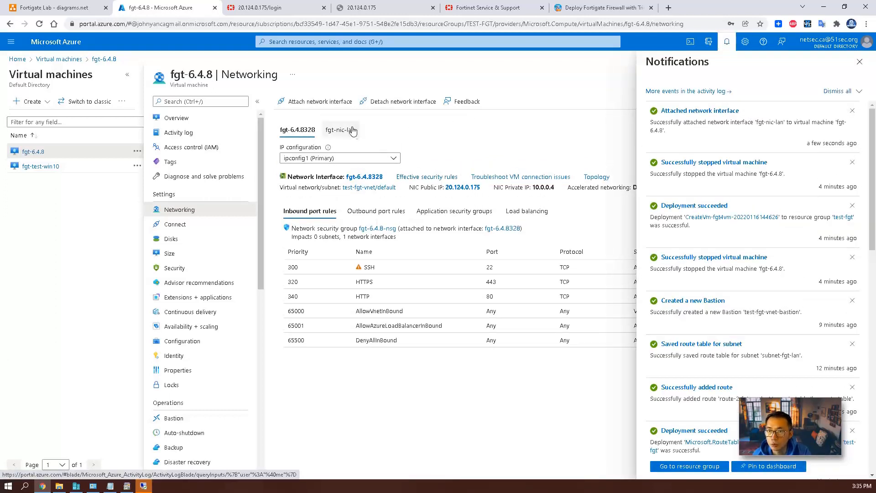
Check that fgt-nic-lan has private IP 10.0.1.4, then return to the Virtual machines list.
{"action": "left_click", "coordinate": [349, 130]}
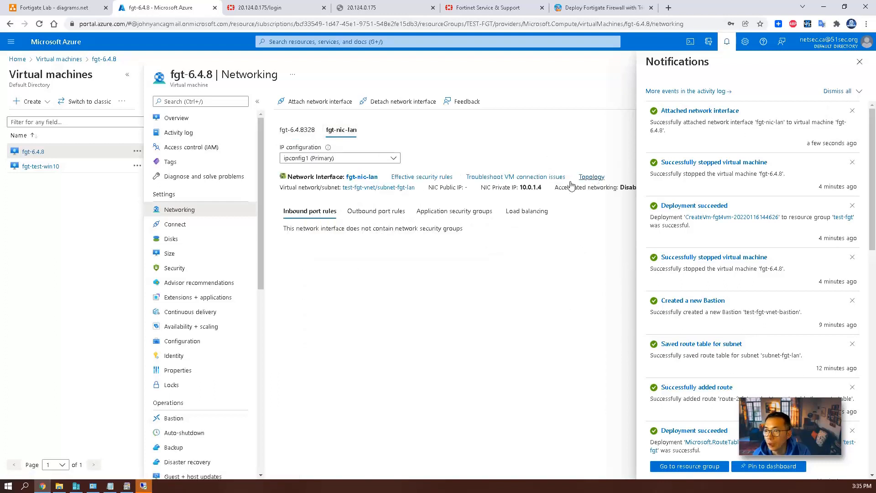
{"action": "left_click_drag", "start_coordinate": [541, 190], "coordinate": [520, 188]}
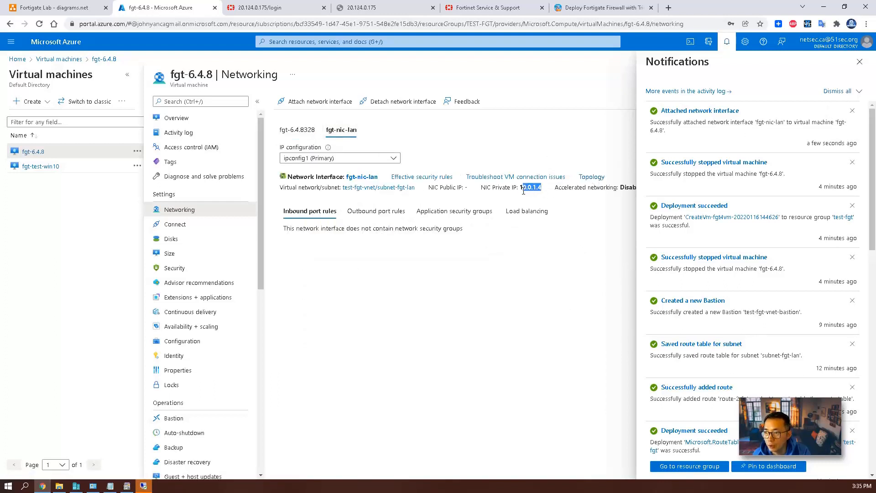
{"action": "left_click", "coordinate": [546, 198]}
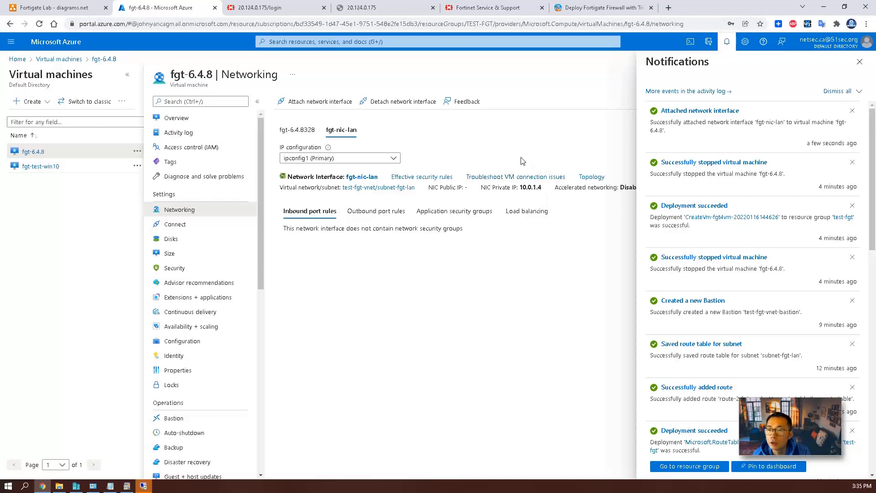
{"action": "left_click", "coordinate": [859, 61]}
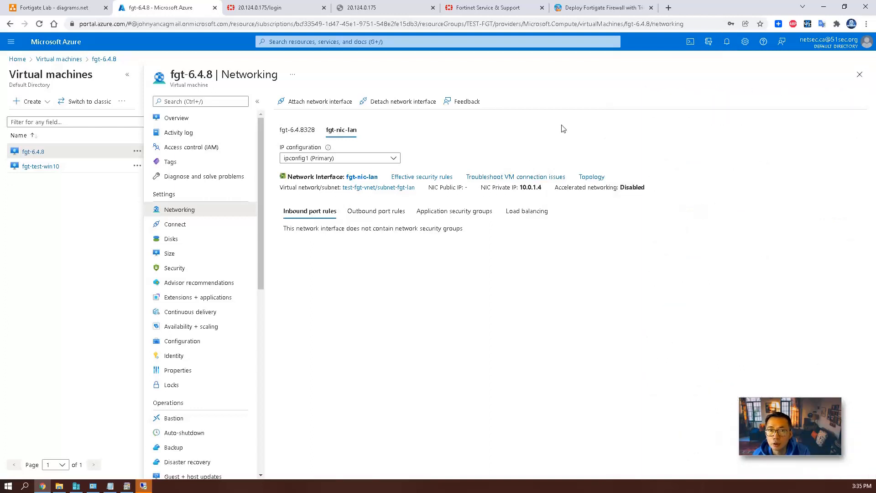
{"action": "left_click", "coordinate": [58, 59]}
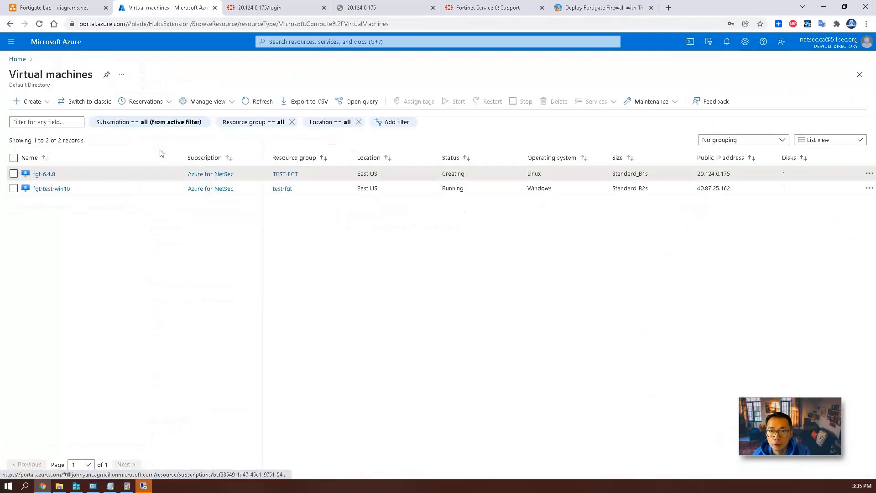
Bring up the Bastion connection form for fgt-test-win10.
{"action": "left_click", "coordinate": [64, 188]}
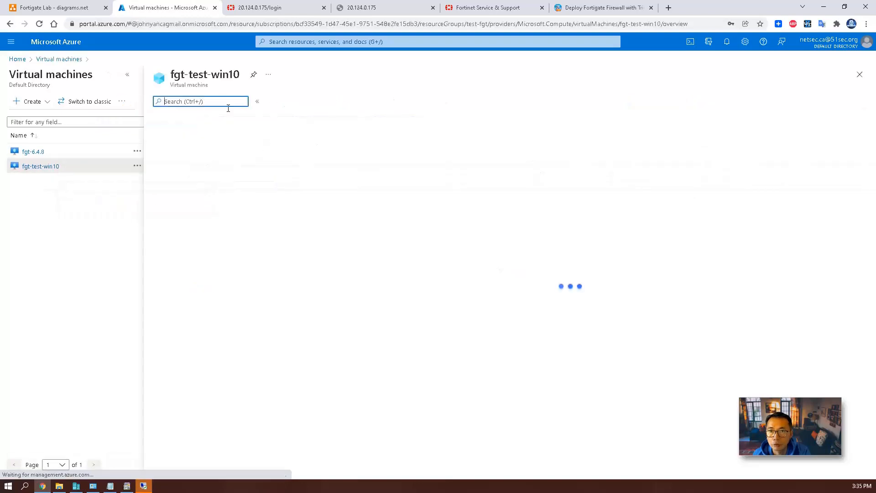
{"action": "left_click", "coordinate": [298, 102]}
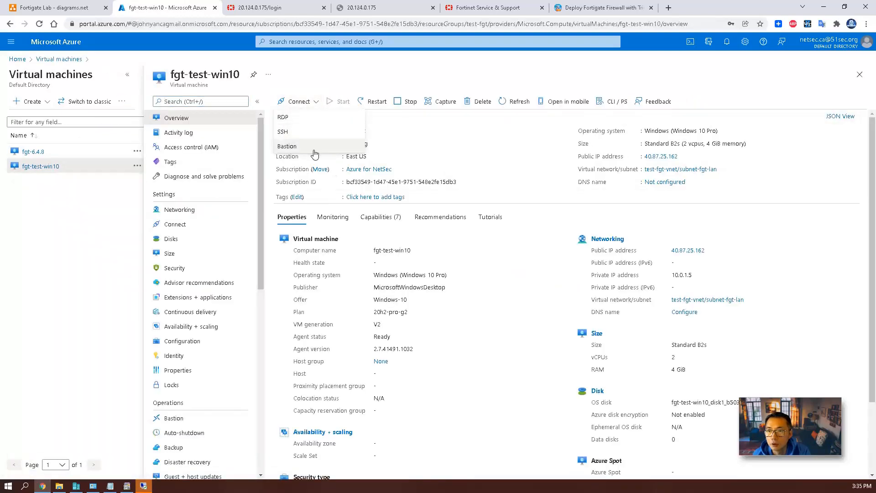
{"action": "left_click", "coordinate": [287, 147]}
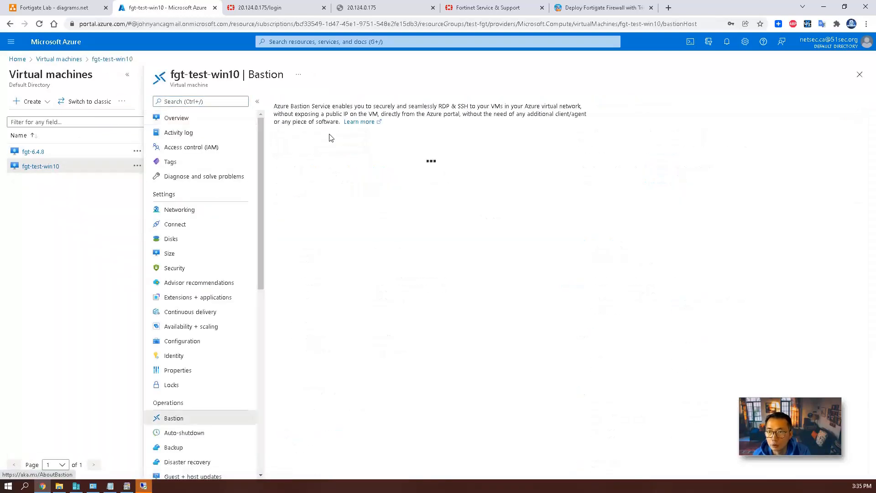
{"action": "left_click", "coordinate": [336, 214]}
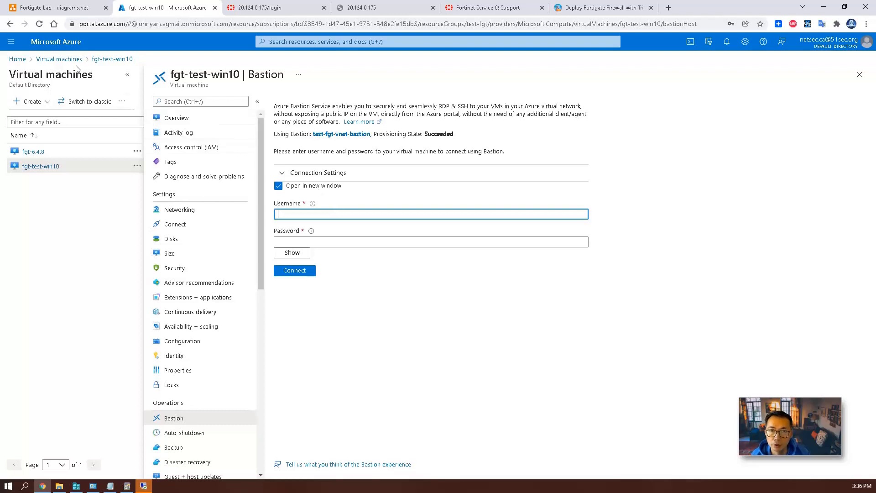
Start the stopped fgt-6.4.8 firewall VM.
{"action": "left_click", "coordinate": [64, 59]}
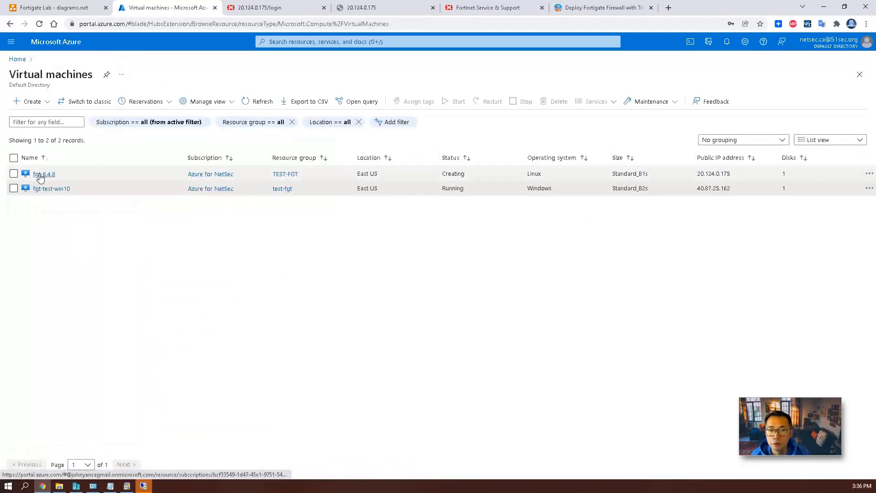
{"action": "left_click", "coordinate": [42, 175]}
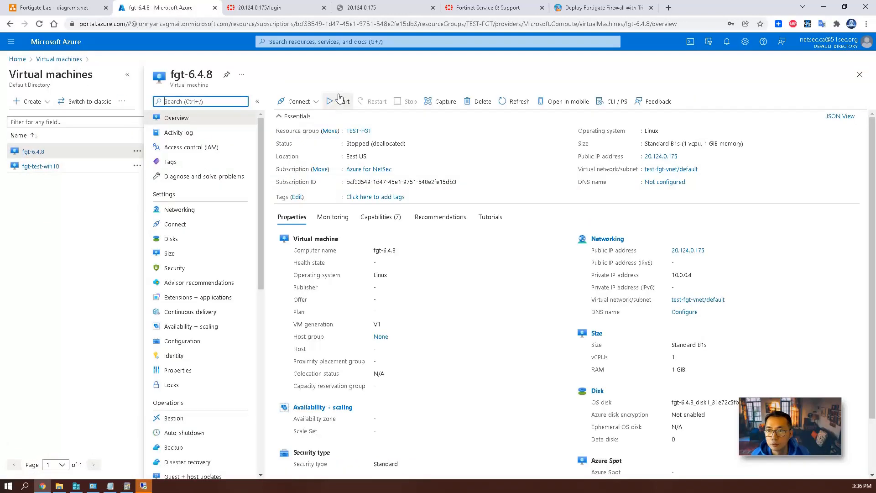
{"action": "left_click", "coordinate": [340, 102]}
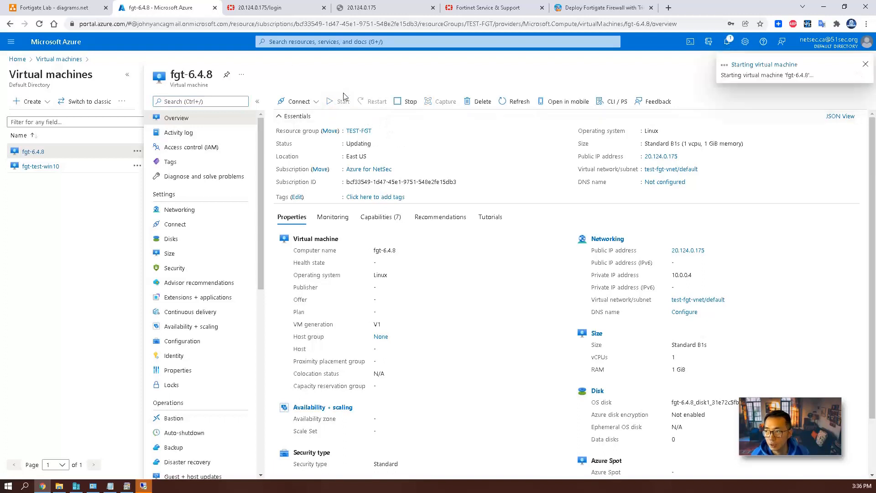
{"action": "left_click", "coordinate": [63, 60]}
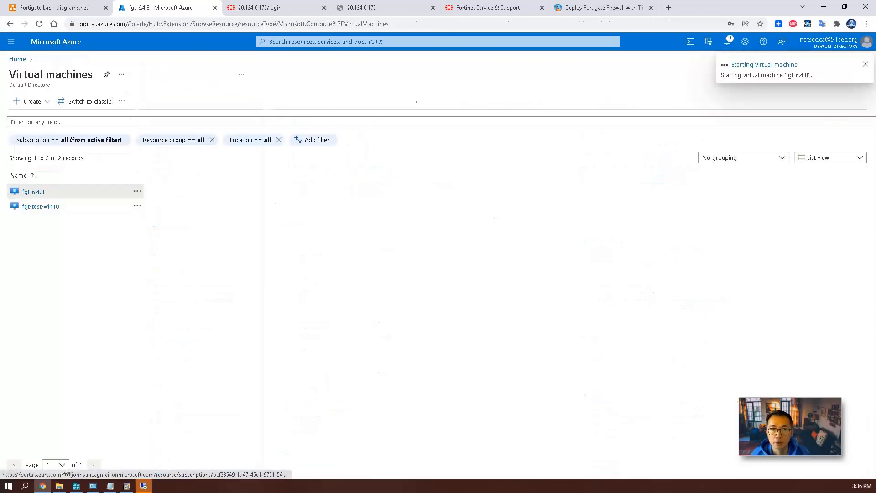
Connect to fgt-test-win10 through Bastion with the VM's login username and password.
{"action": "left_click", "coordinate": [46, 187]}
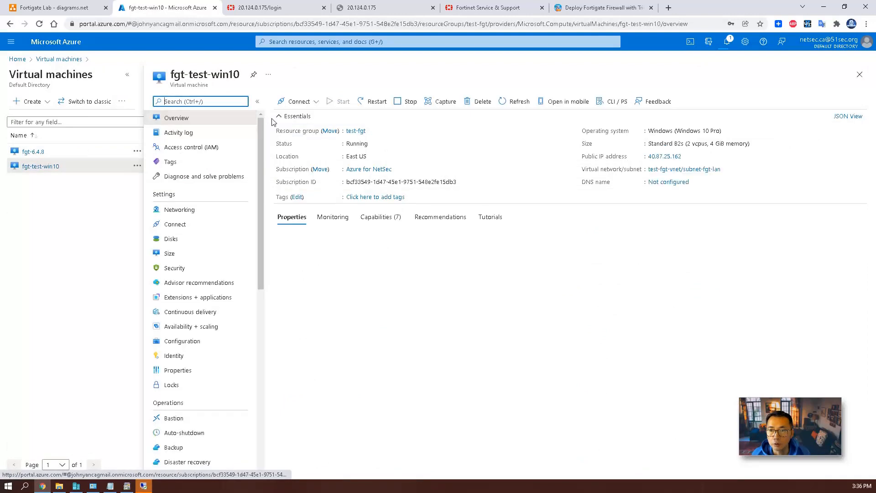
{"action": "left_click", "coordinate": [298, 101]}
{"action": "left_click", "coordinate": [323, 147]}
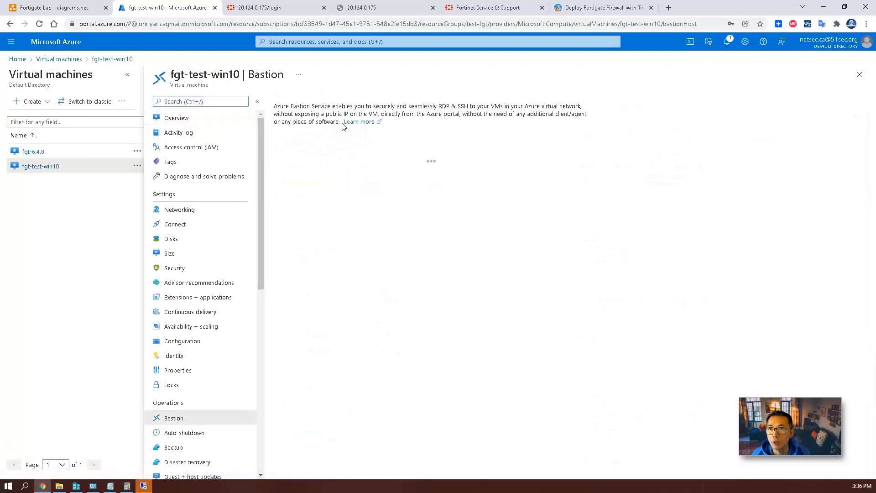
{"action": "left_click", "coordinate": [313, 215]}
{"action": "type", "text": "netsec"}
{"action": "key", "text": "Tab"}
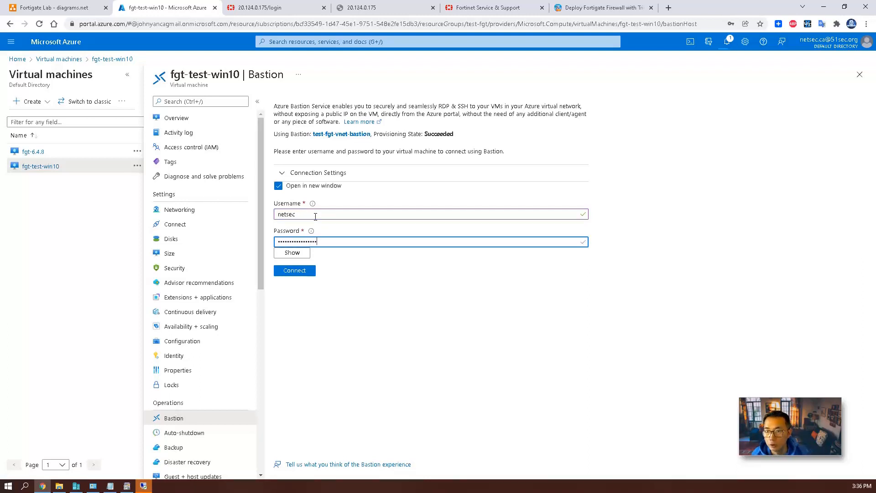
{"action": "left_click", "coordinate": [302, 273]}
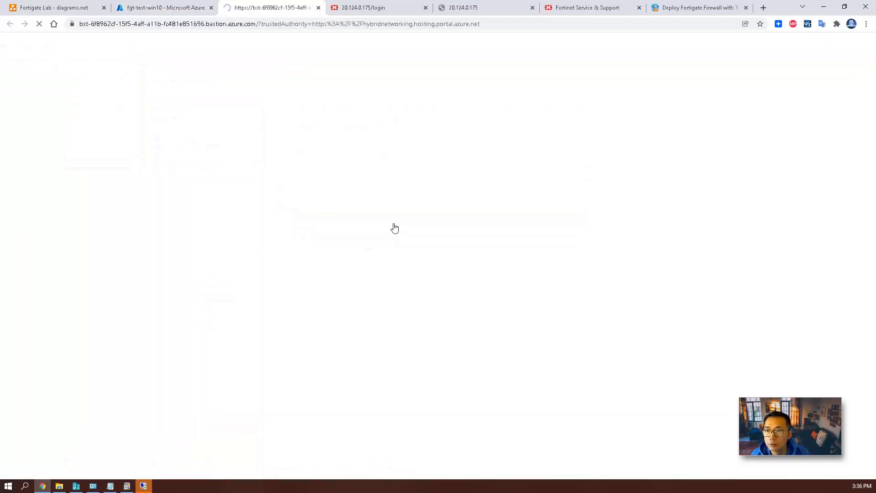
Allow clipboard access, stop the running ping, and rerun the continuous ping to 8.8.8.8.
{"action": "left_click", "coordinate": [164, 77]}
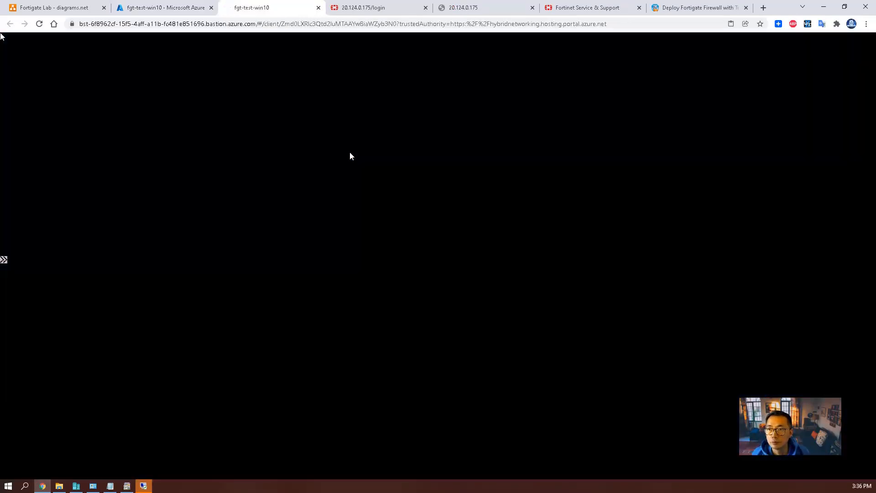
{"action": "key", "text": "ctrl+c"}
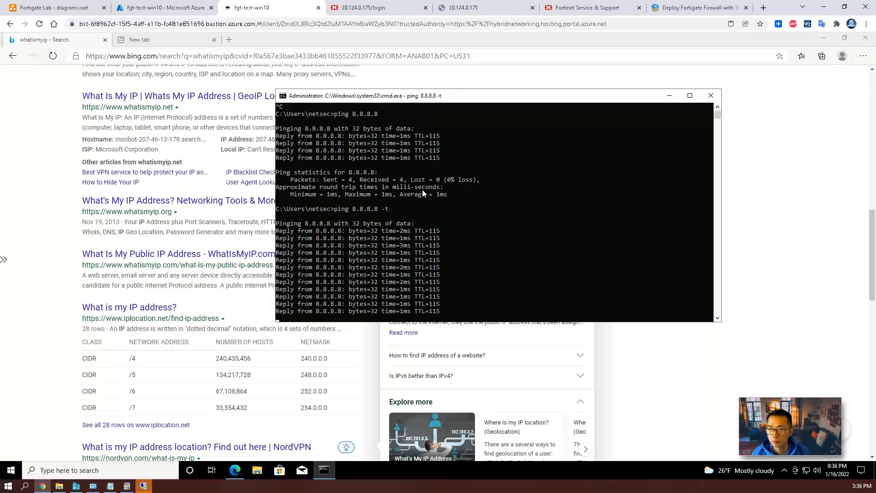
{"action": "key", "text": "ctrl+c"}
{"action": "key", "text": "Return"}
{"action": "key", "text": "Return"}
{"action": "left_click", "coordinate": [431, 204]}
{"action": "key", "text": "Up"}
{"action": "key", "text": "Return"}
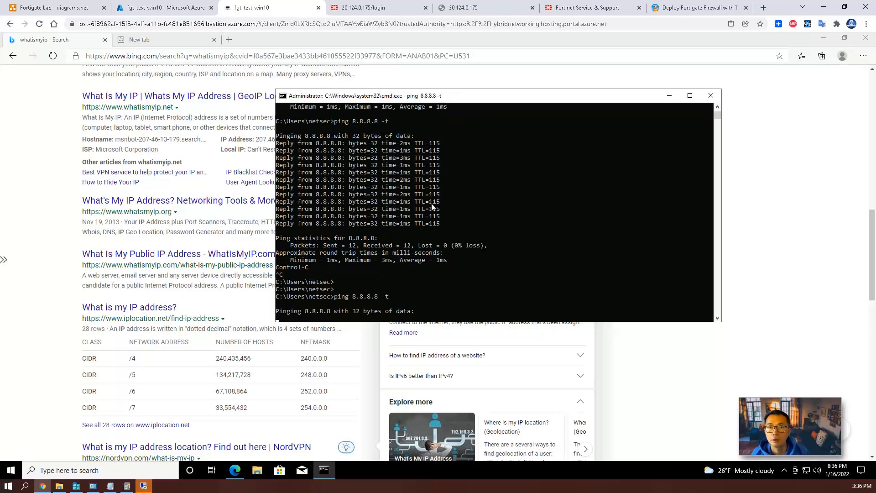
Reload the Bing whatismyip page in Edge.
{"action": "left_click", "coordinate": [56, 121]}
{"action": "scroll", "coordinate": [59, 129], "scroll_direction": "up", "scroll_amount": 10}
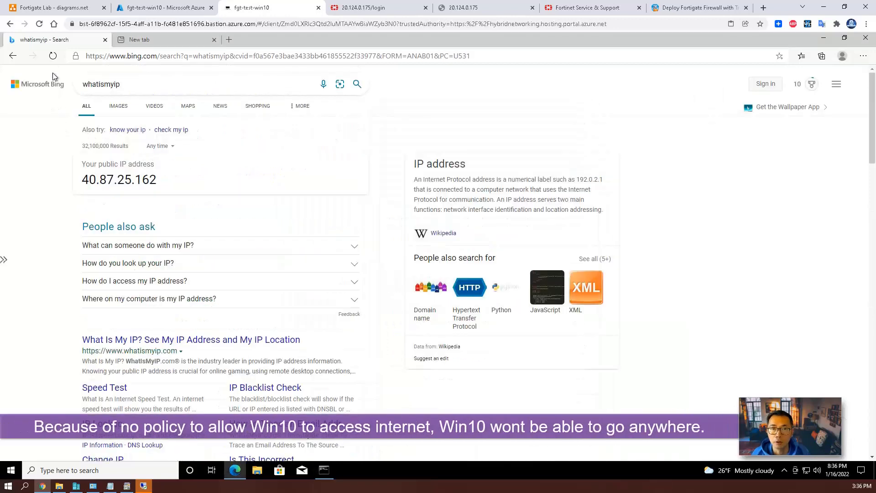
{"action": "left_click", "coordinate": [53, 56]}
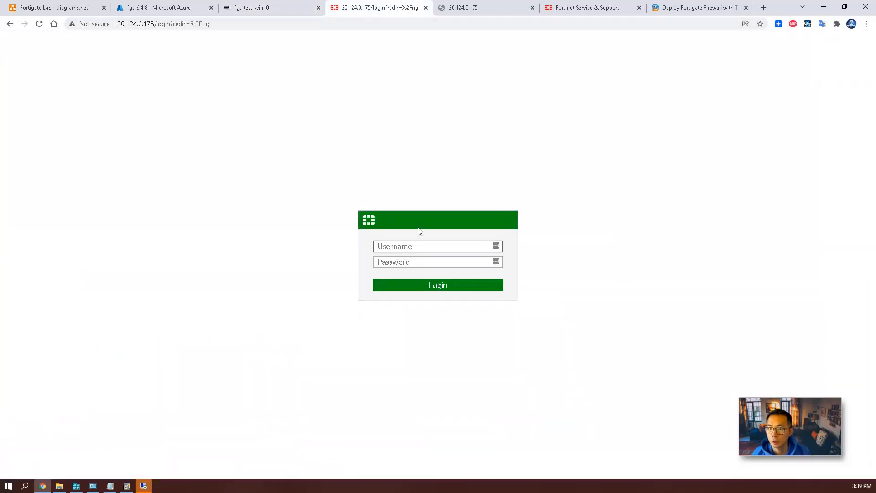
Log in to the FortiGate web GUI as admin with the account password.
{"action": "type", "text": "admin"}
{"action": "key", "text": "Tab"}
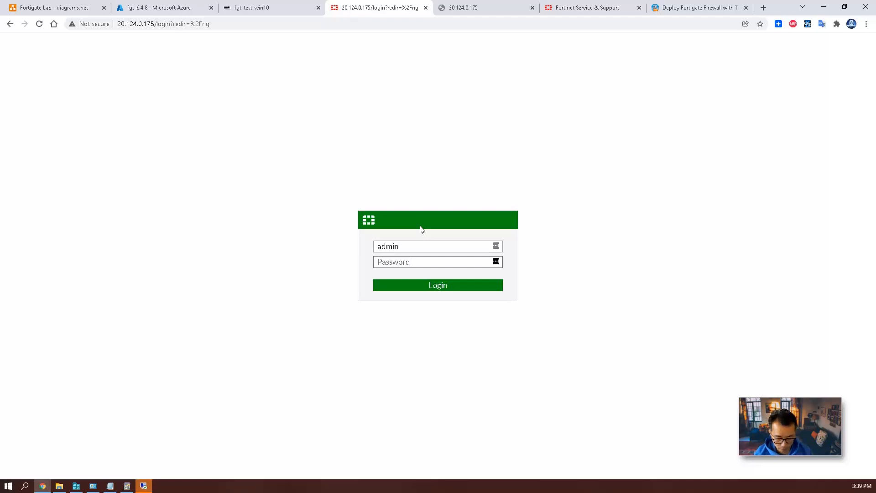
{"action": "type", "text": "••••••••••"}
{"action": "key", "text": "Return"}
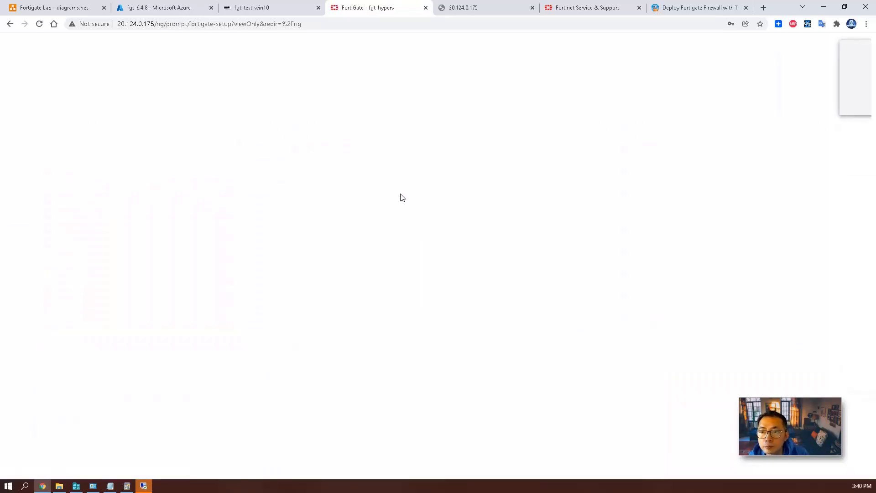
{"action": "left_click", "coordinate": [797, 103]}
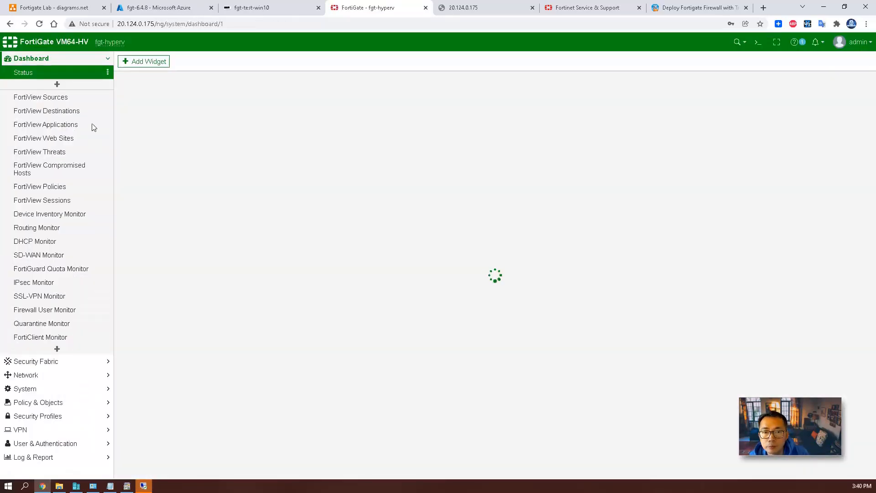
Edit port2 to use DHCP addressing and allow HTTPS, PING and SSH access.
{"action": "left_click", "coordinate": [25, 374]}
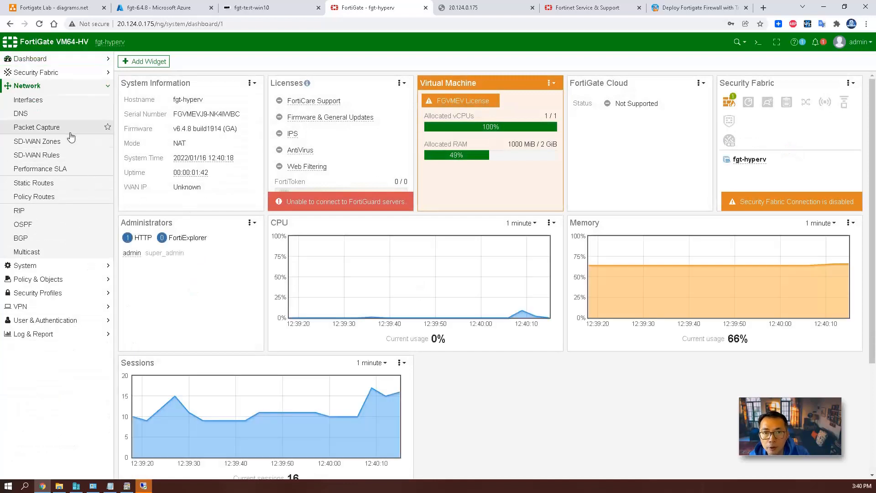
{"action": "left_click", "coordinate": [28, 99]}
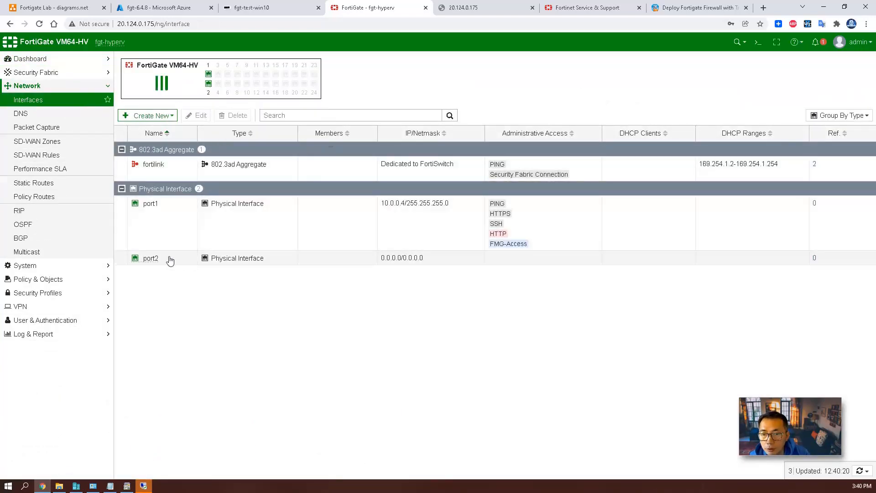
{"action": "left_click", "coordinate": [154, 261]}
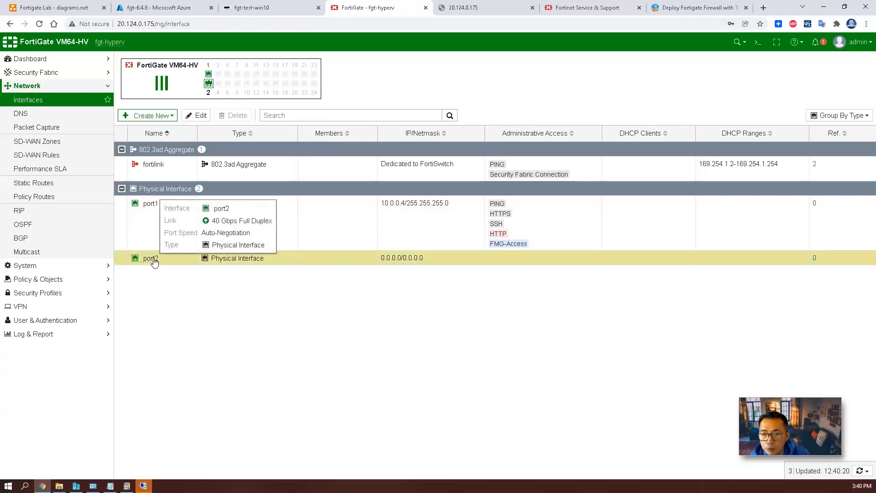
{"action": "double_click", "coordinate": [155, 261]}
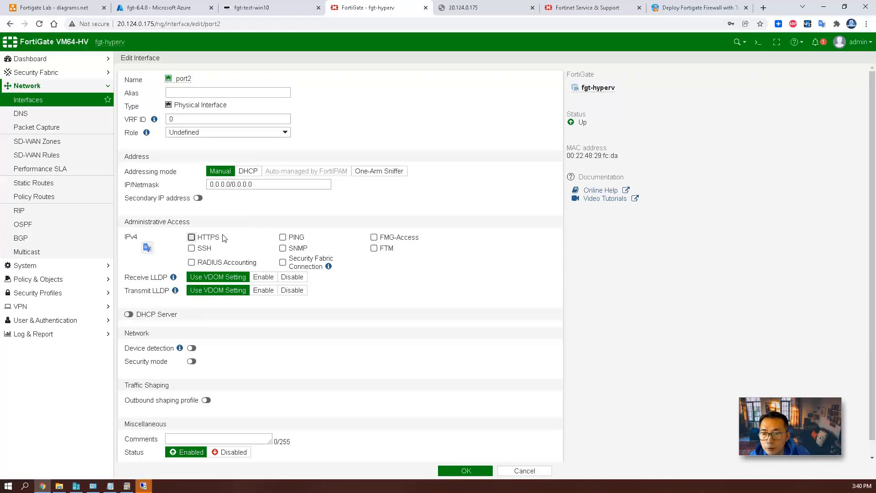
{"action": "left_click", "coordinate": [215, 237]}
{"action": "left_click", "coordinate": [294, 237]}
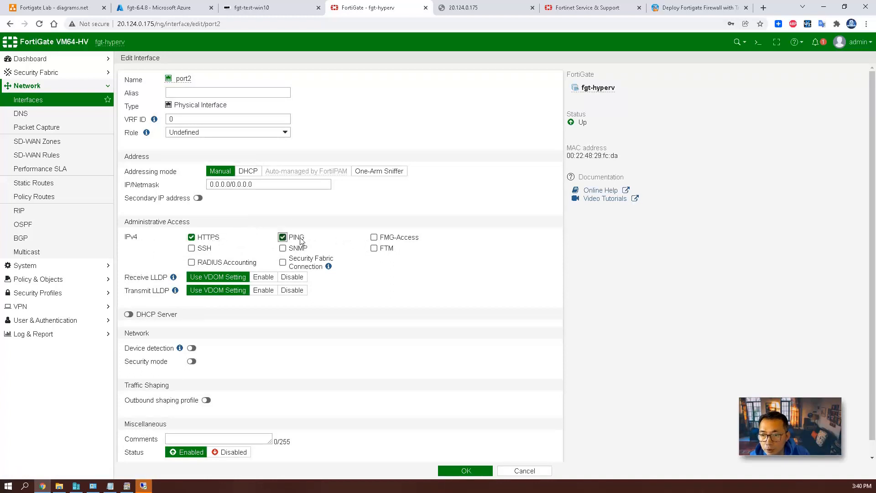
{"action": "left_click", "coordinate": [201, 248]}
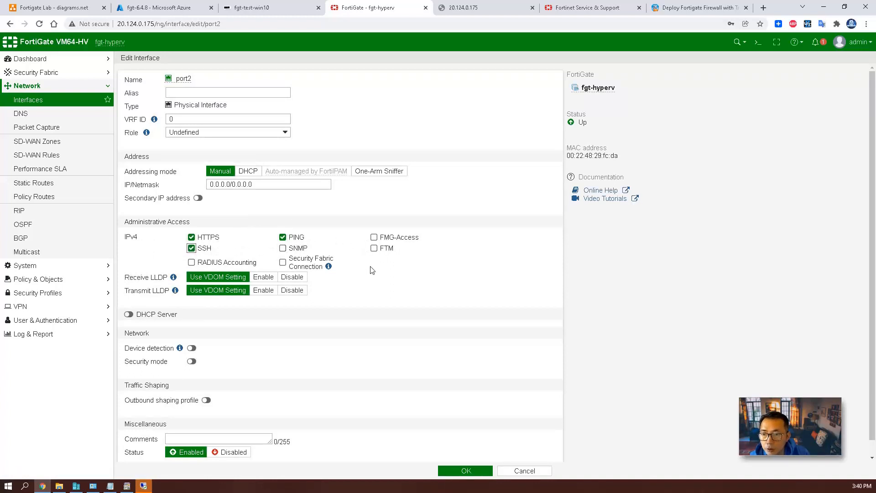
{"action": "left_click", "coordinate": [247, 172]}
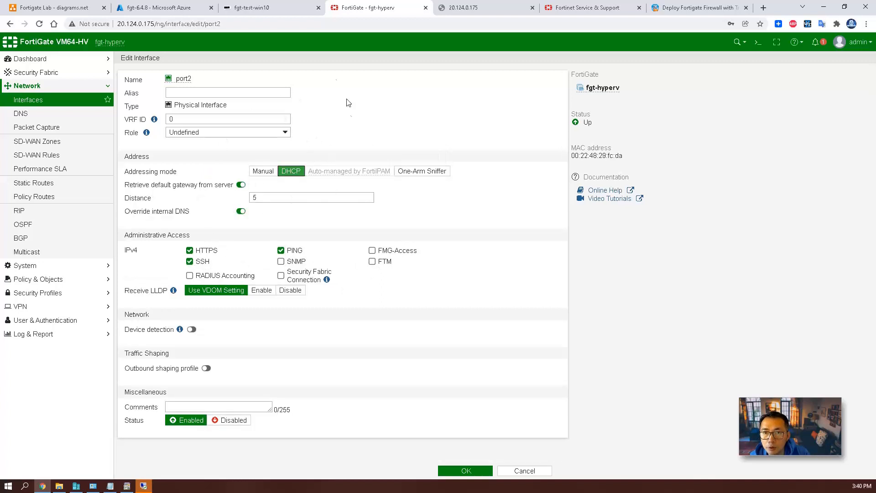
{"action": "left_click", "coordinate": [475, 472]}
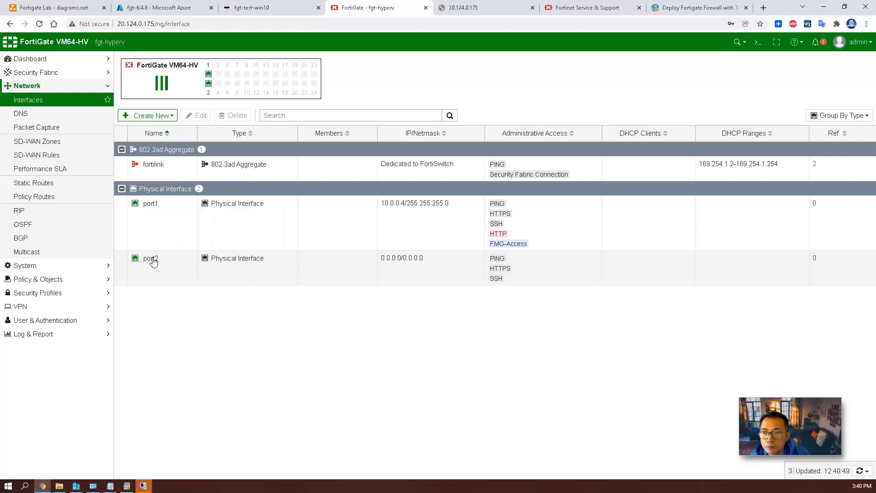
Confirm port2's DHCP-assigned address 10.0.1.4 in the interfaces list.
{"action": "left_click", "coordinate": [28, 113]}
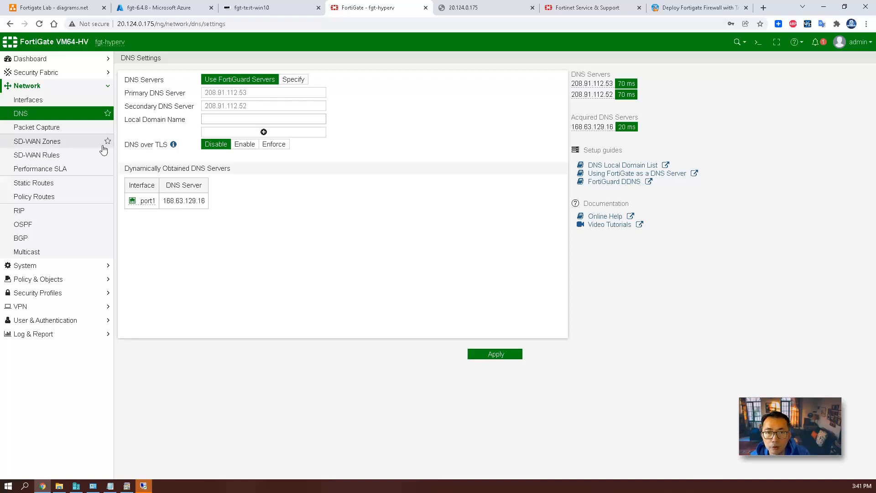
{"action": "left_click", "coordinate": [66, 103]}
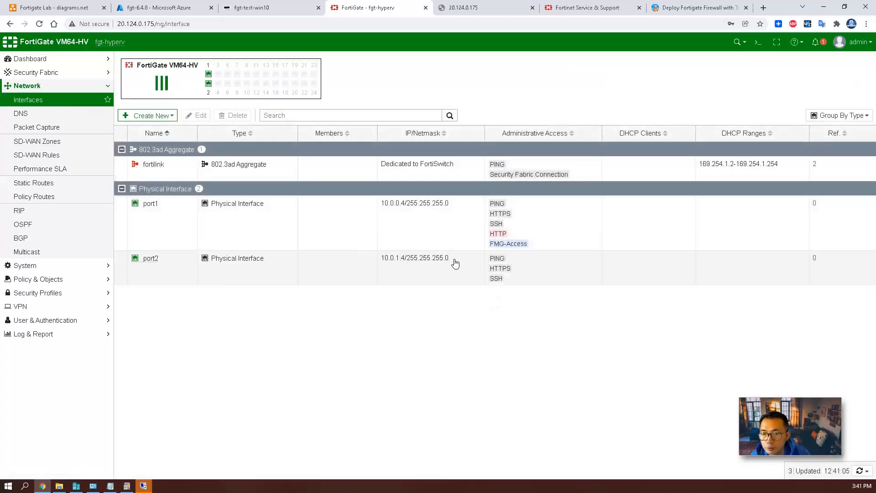
{"action": "left_click_drag", "start_coordinate": [455, 263], "coordinate": [385, 260]}
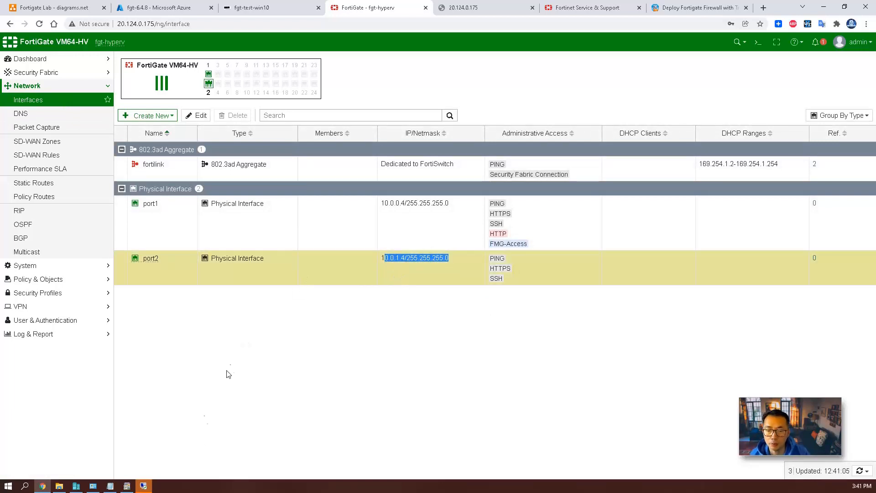
{"action": "left_click", "coordinate": [243, 8]}
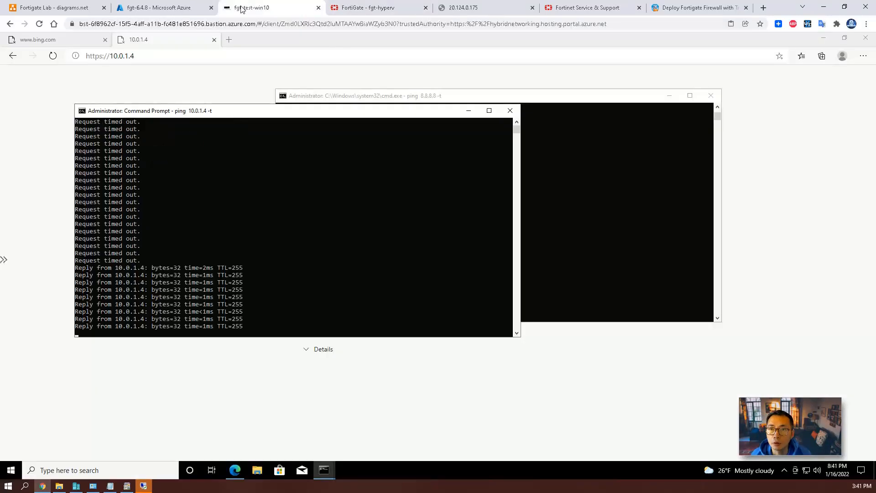
Verify pings to 10.0.1.4 reply, reload the Bing page, then return to the FortiGate tab.
{"action": "left_click", "coordinate": [247, 187]}
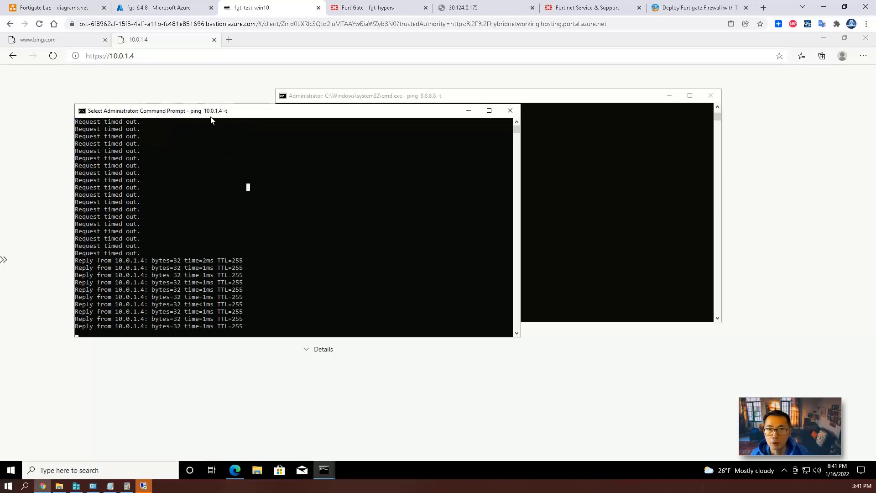
{"action": "left_click", "coordinate": [188, 83]}
{"action": "left_click", "coordinate": [158, 57]}
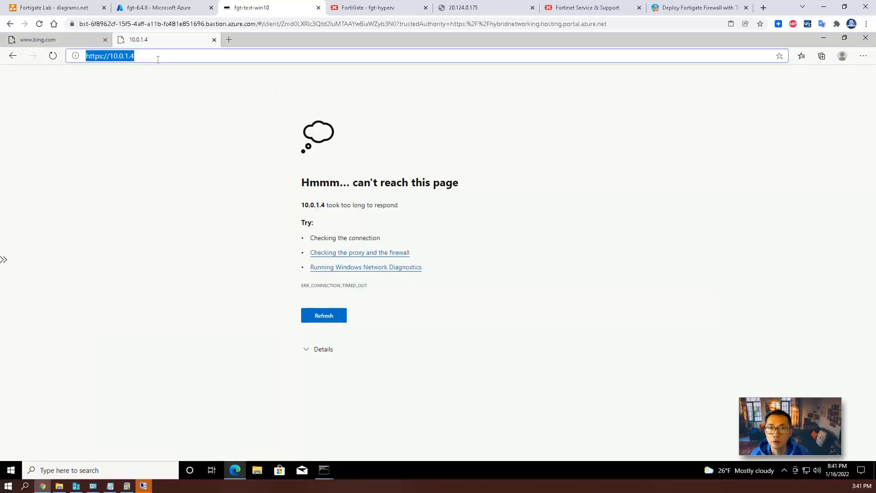
{"action": "left_click", "coordinate": [88, 40]}
{"action": "left_click", "coordinate": [125, 59]}
{"action": "key", "text": "Return"}
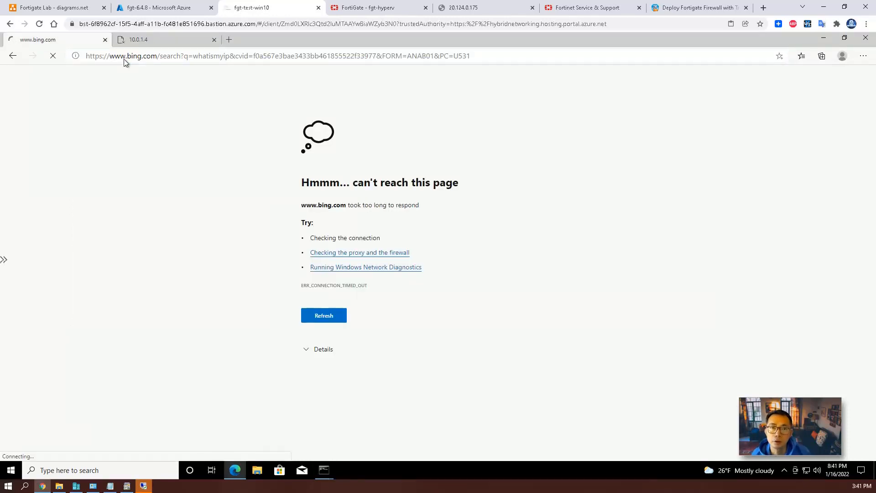
{"action": "left_click", "coordinate": [164, 5]}
{"action": "left_click", "coordinate": [351, 5]}
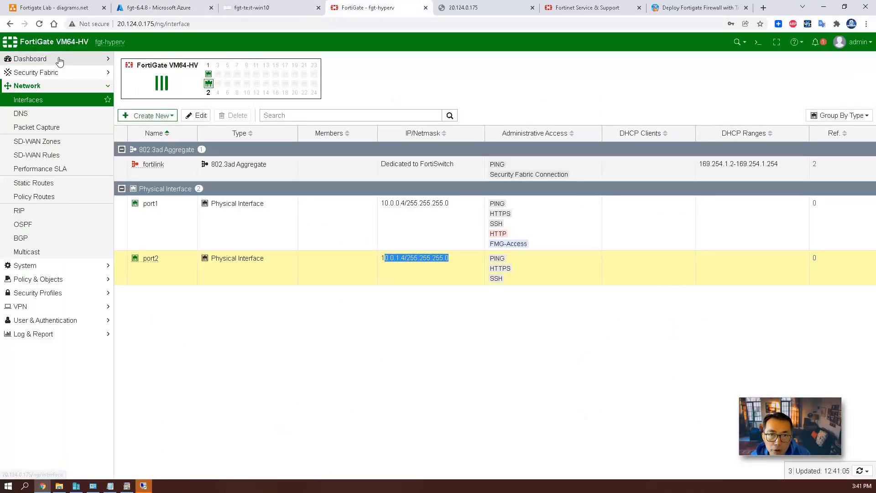
Create a new Default-Internet-Access firewall policy from port2 to port1.
{"action": "left_click", "coordinate": [40, 279]}
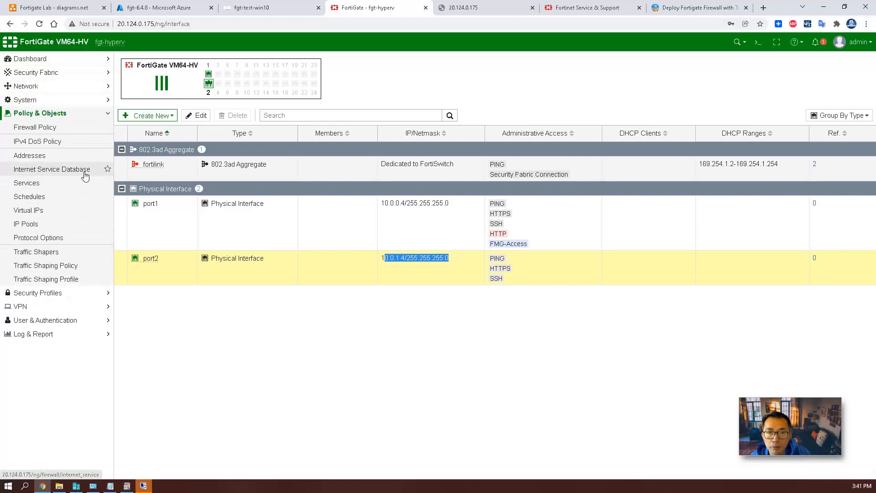
{"action": "left_click", "coordinate": [56, 129]}
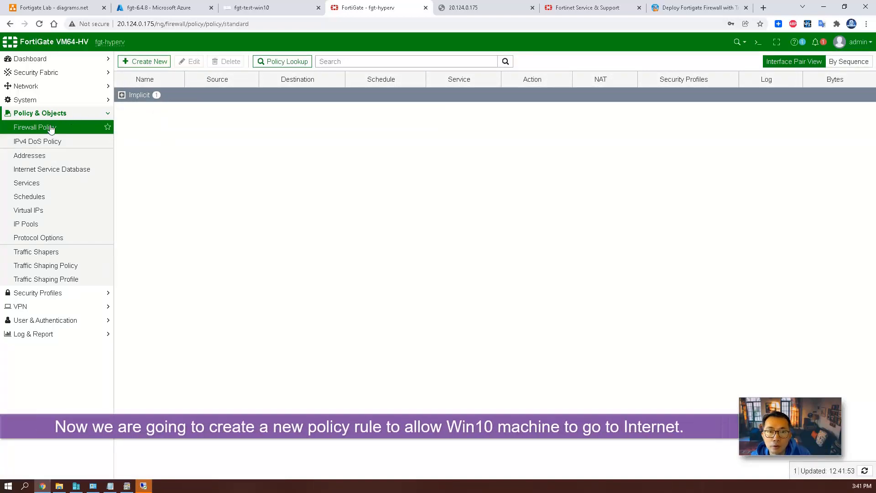
{"action": "left_click", "coordinate": [141, 62]}
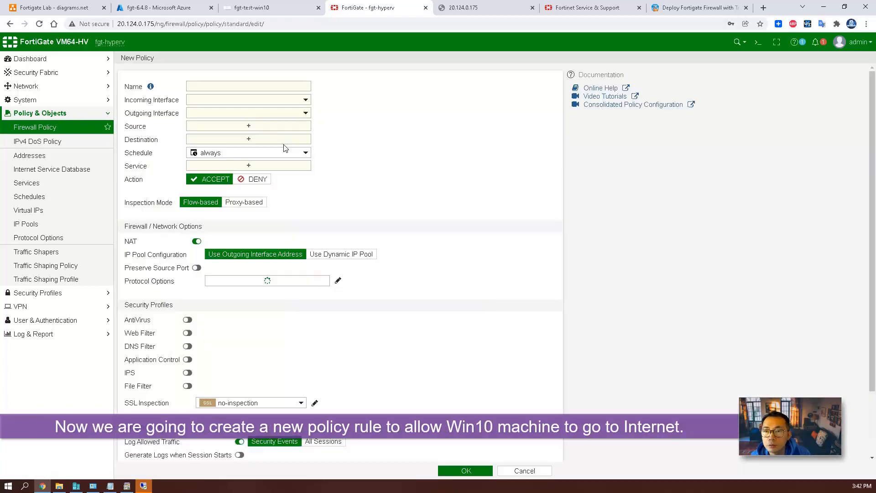
{"action": "left_click", "coordinate": [240, 86]}
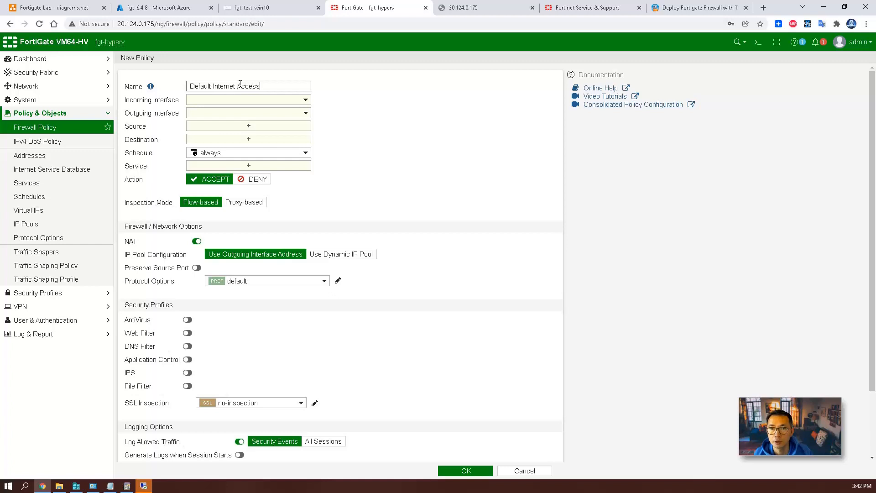
{"action": "left_click", "coordinate": [277, 102]}
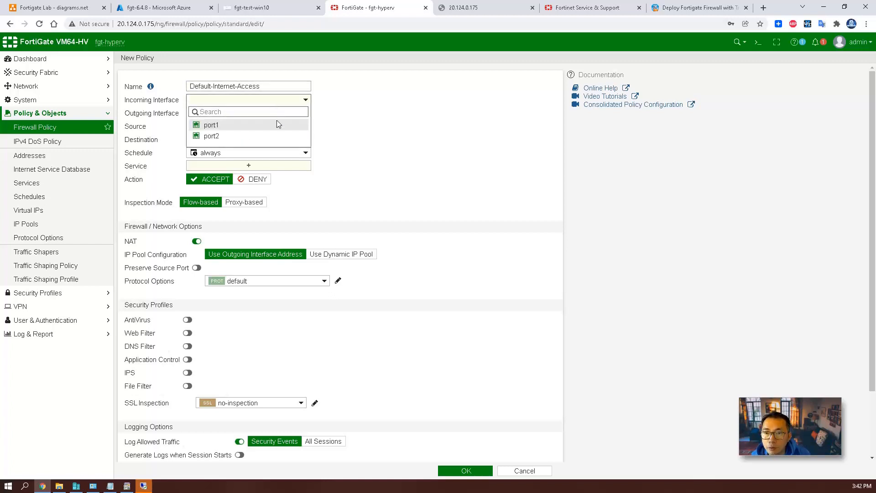
{"action": "left_click", "coordinate": [277, 135]}
{"action": "left_click", "coordinate": [266, 114]}
{"action": "left_click", "coordinate": [262, 137]}
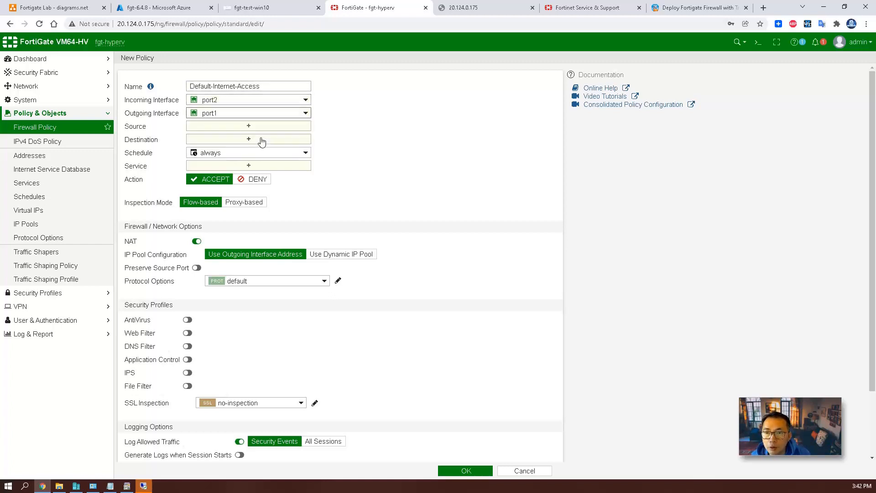
Set the policy's source, destination and service to all, and save it.
{"action": "left_click", "coordinate": [250, 128]}
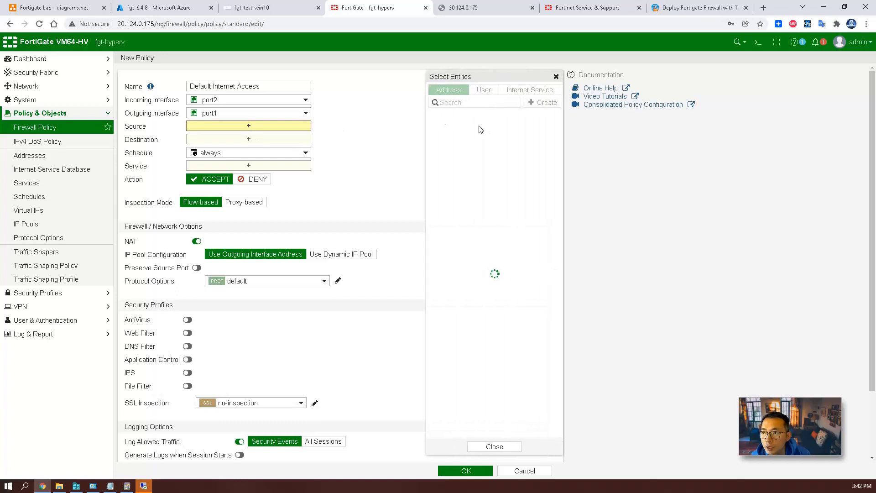
{"action": "left_click", "coordinate": [466, 128]}
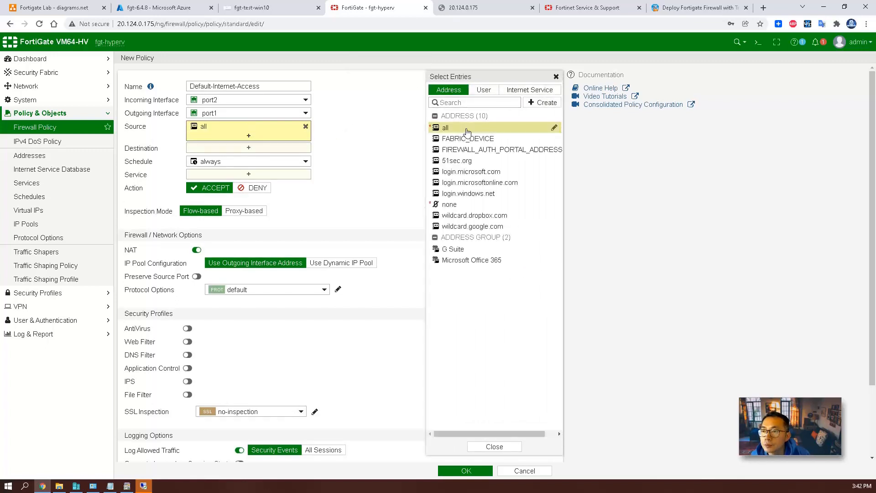
{"action": "left_click", "coordinate": [255, 150]}
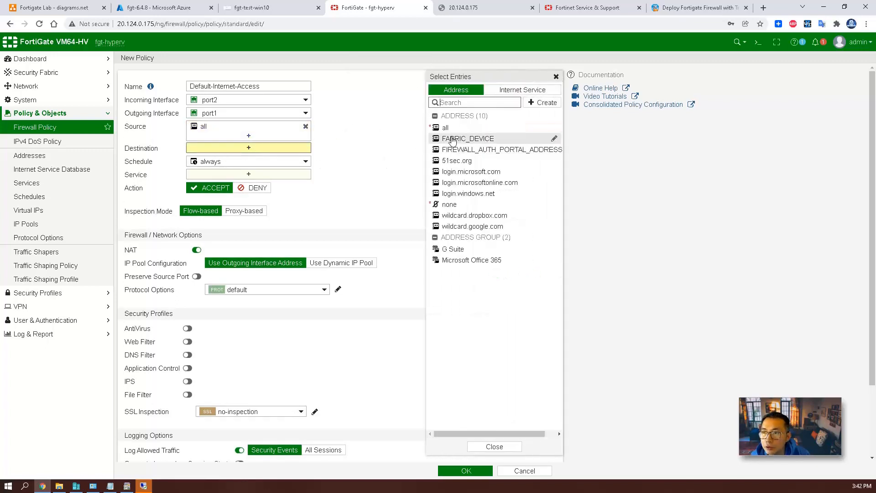
{"action": "left_click", "coordinate": [457, 129]}
{"action": "left_click", "coordinate": [241, 182]}
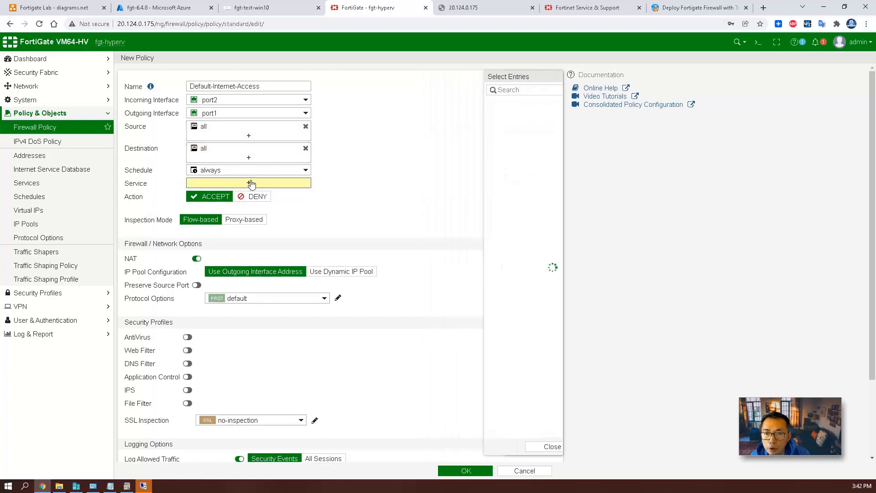
{"action": "left_click", "coordinate": [457, 129]}
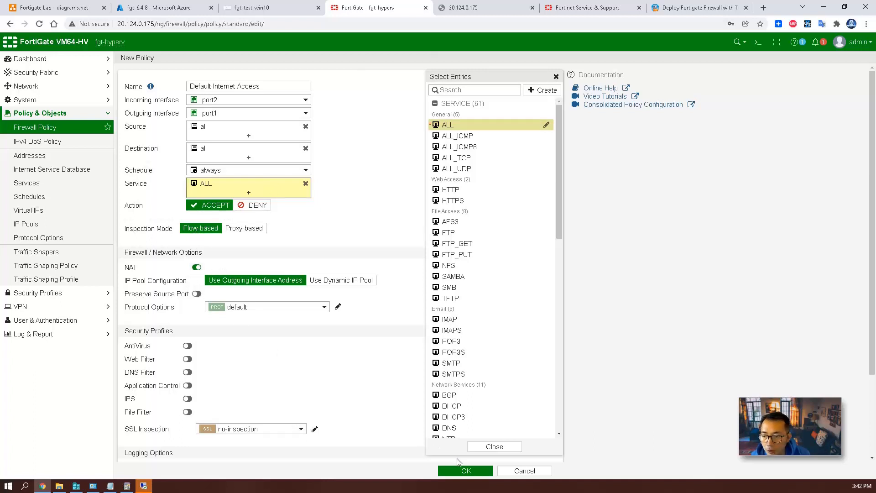
{"action": "left_click", "coordinate": [462, 470]}
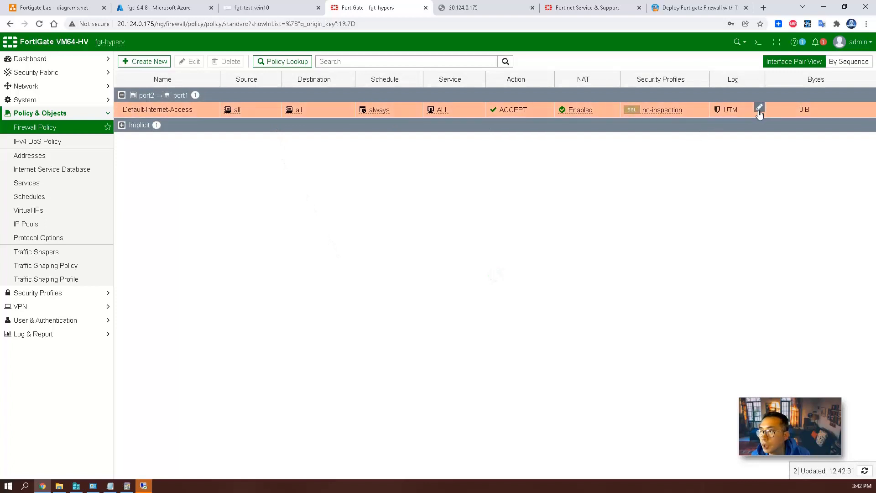
Change the Default-Internet-Access policy's logging to All sessions and apply it.
{"action": "left_click", "coordinate": [759, 110]}
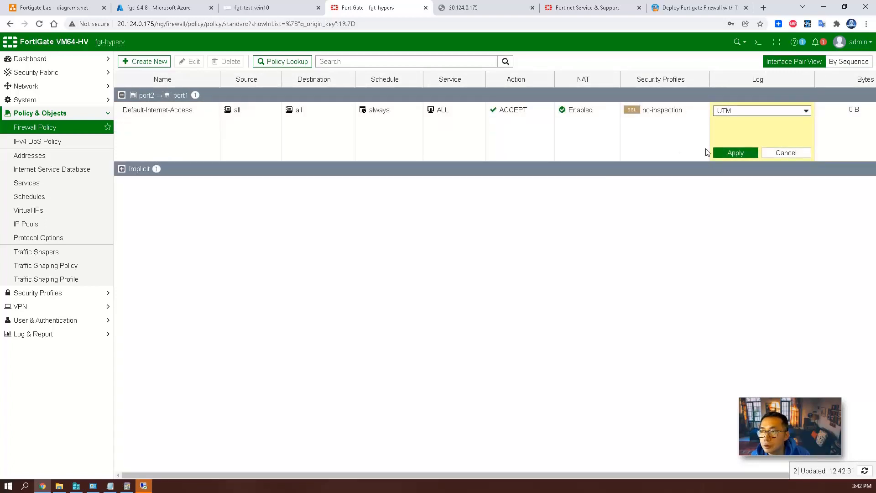
{"action": "left_click", "coordinate": [796, 118]}
{"action": "left_click", "coordinate": [758, 121]}
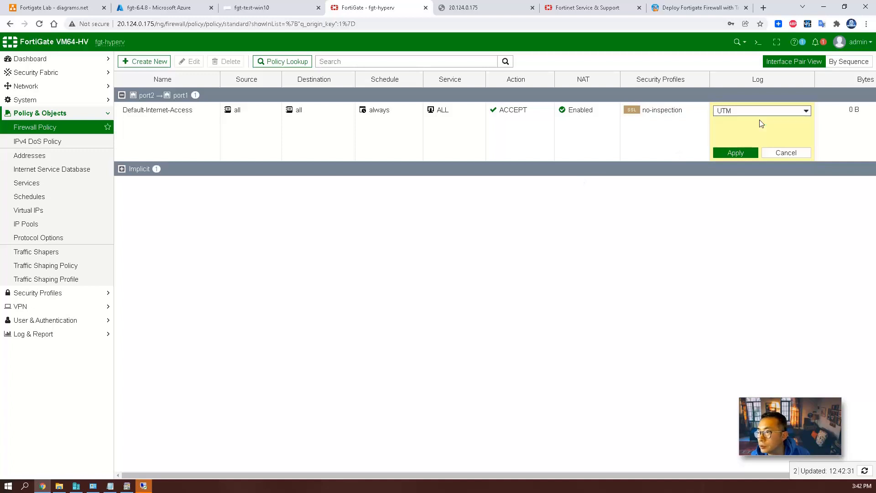
{"action": "left_click", "coordinate": [732, 153]}
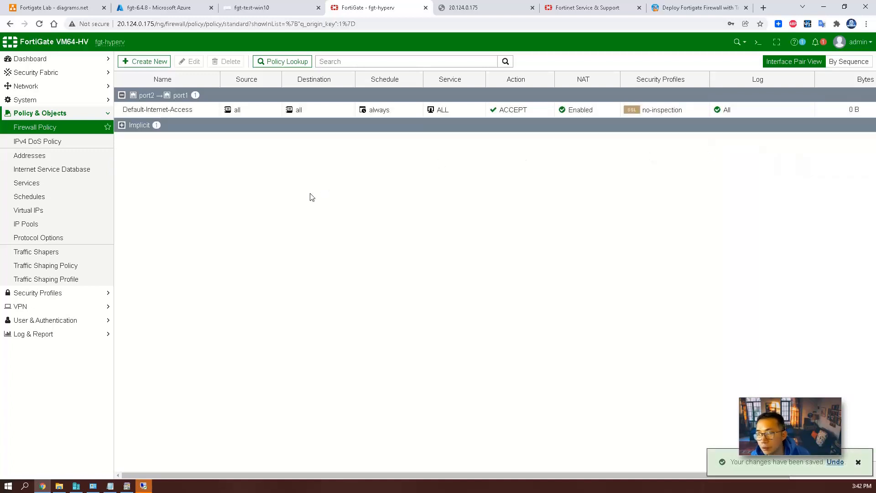
Dismiss the Remote Desktop connection error and close its dialog.
{"action": "left_click", "coordinate": [144, 486]}
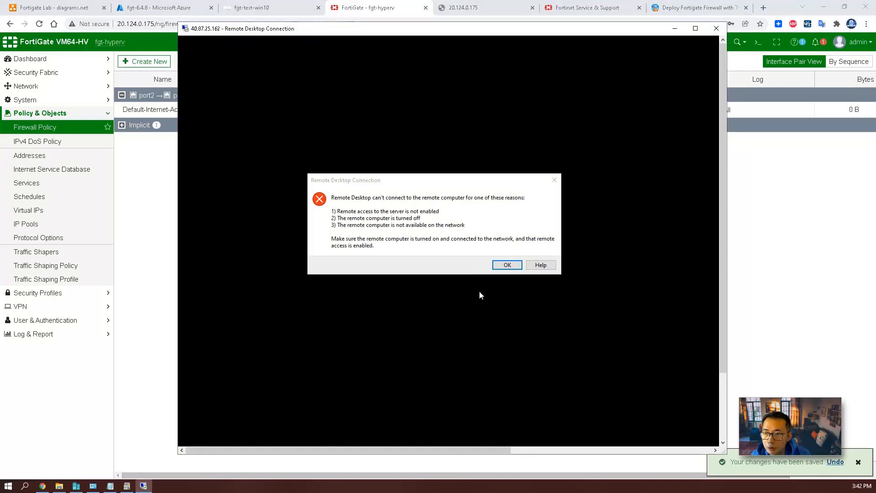
{"action": "left_click", "coordinate": [504, 264]}
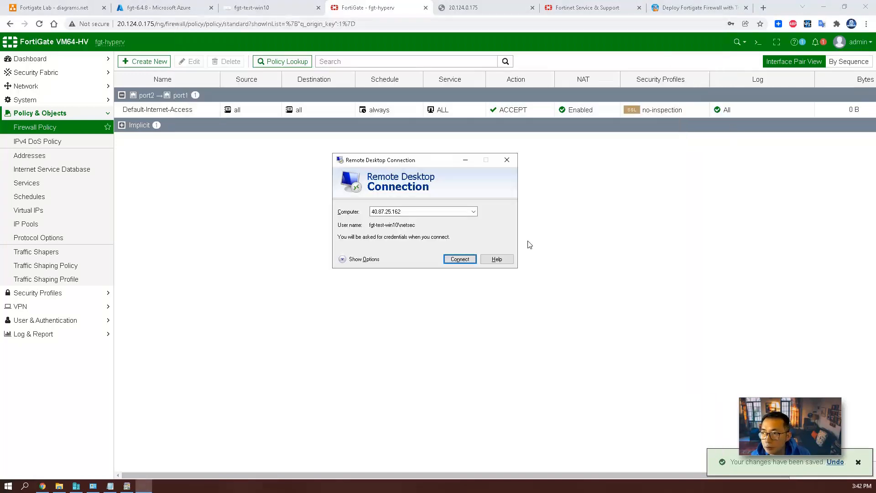
{"action": "left_click", "coordinate": [506, 159]}
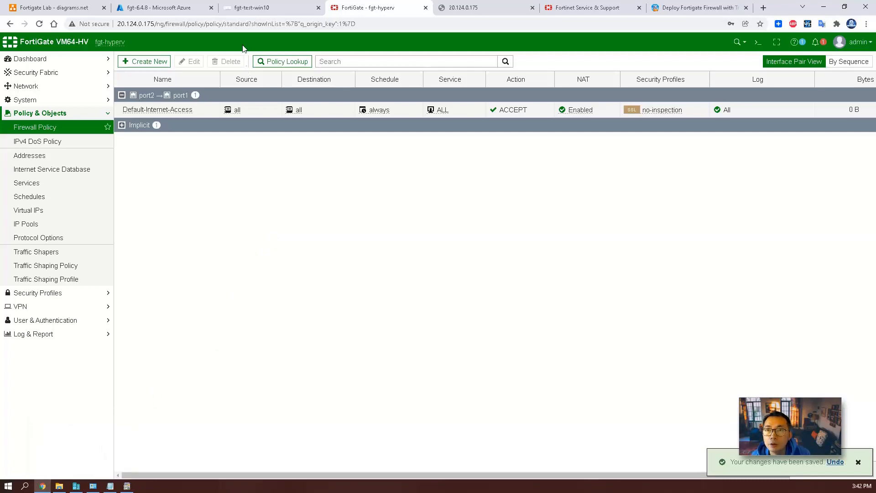
{"action": "left_click", "coordinate": [245, 6]}
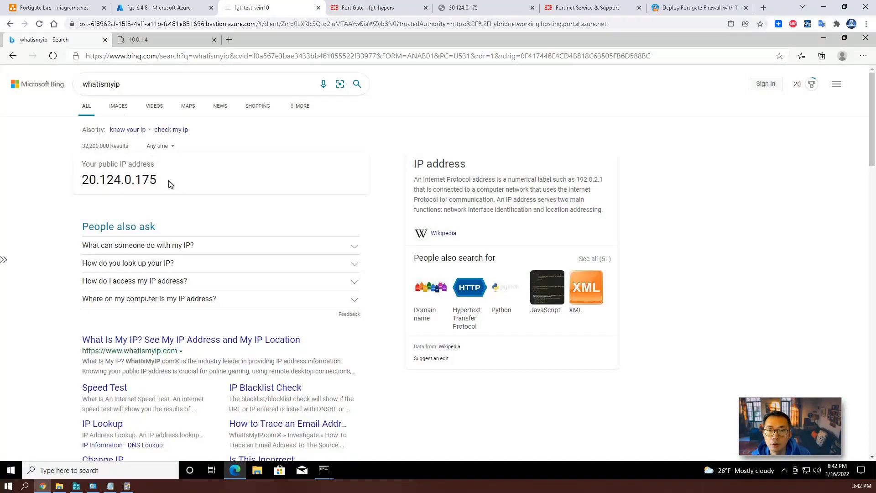
Reload whatismyip in the Bastion session and select the new public IP 20.124.0.175.
{"action": "left_click", "coordinate": [53, 55]}
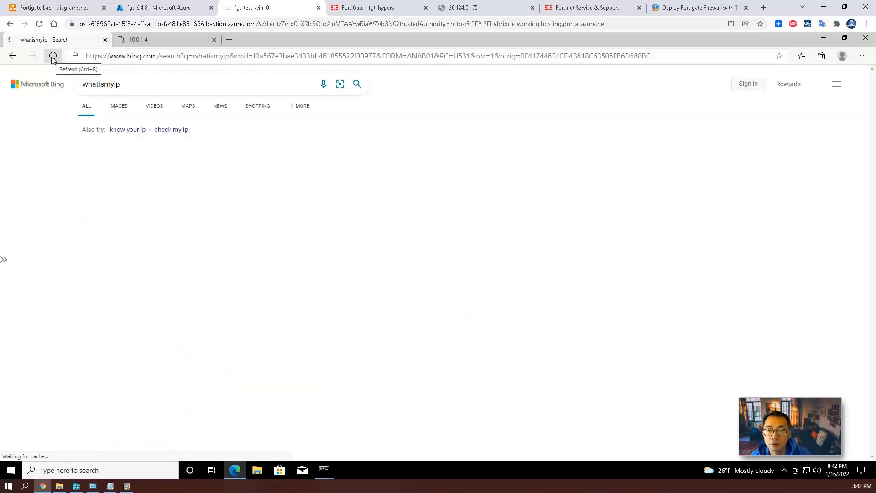
{"action": "left_click_drag", "start_coordinate": [160, 209], "coordinate": [79, 215]}
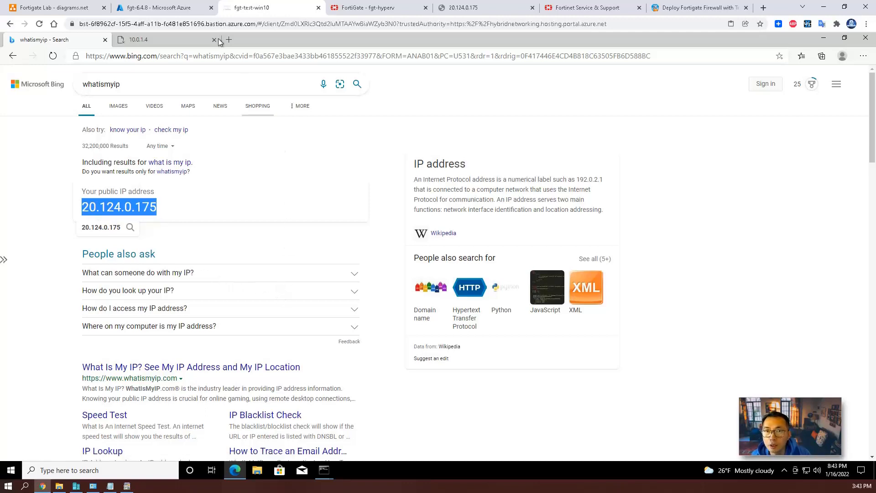
{"action": "left_click", "coordinate": [171, 3]}
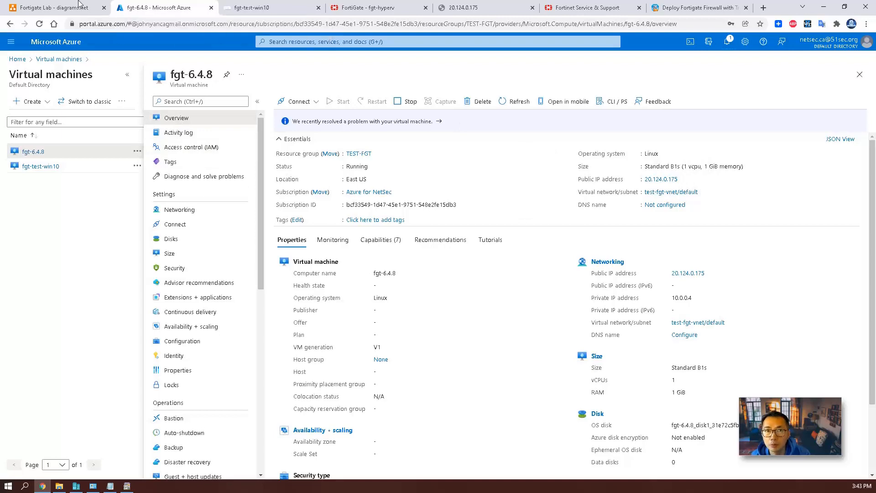
Pop out and maximise the lab diagram to check the Test Machine, then open fgt-test-win10's overview.
{"action": "left_click_drag", "start_coordinate": [79, 5], "coordinate": [283, 337]}
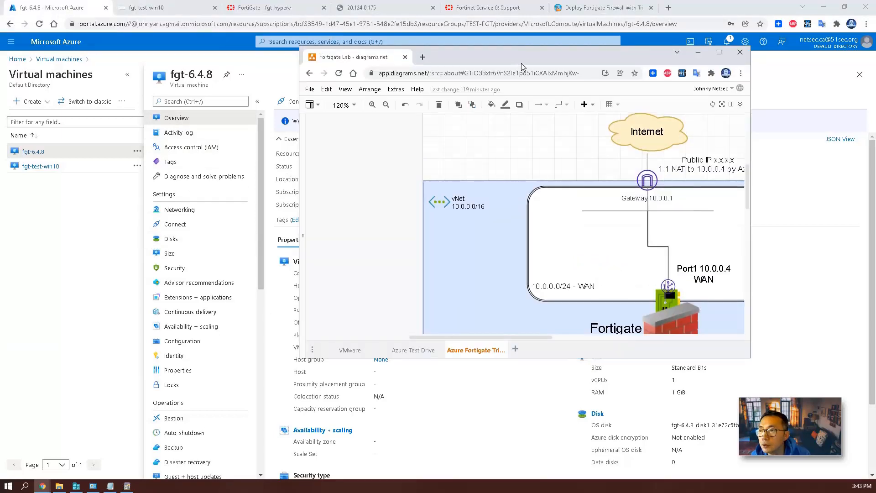
{"action": "double_click", "coordinate": [506, 52]}
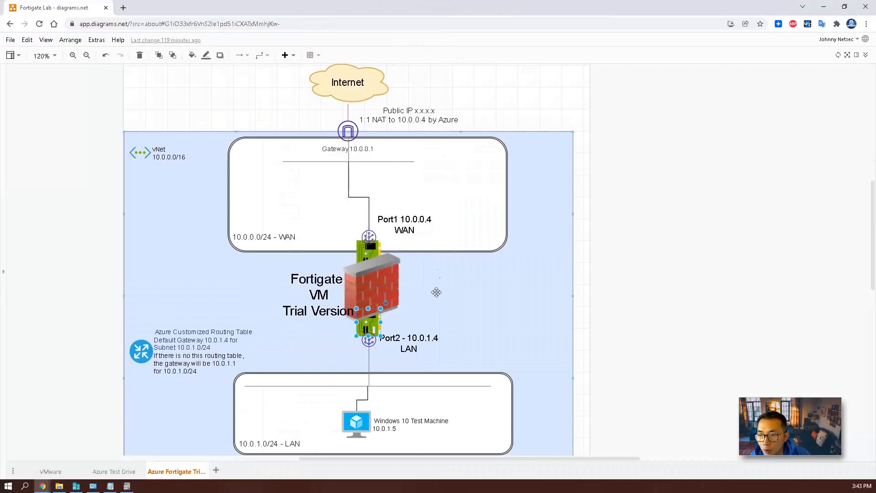
{"action": "left_click", "coordinate": [358, 420]}
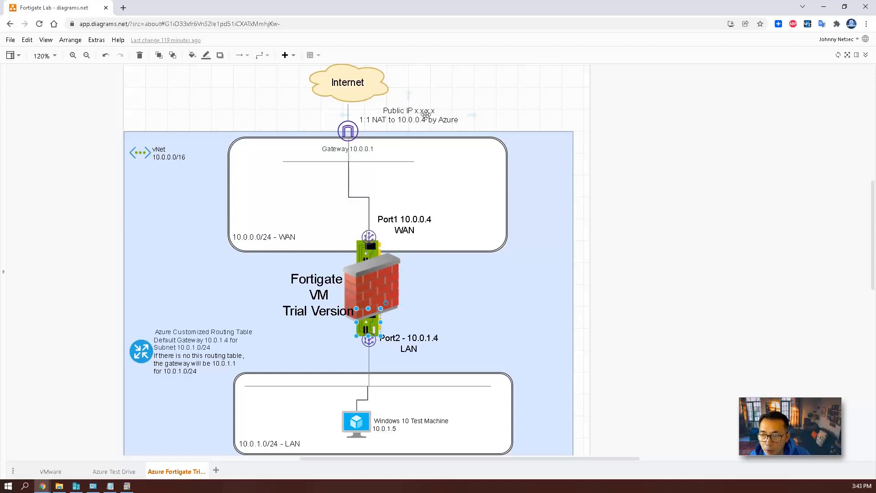
{"action": "left_click", "coordinate": [823, 7]}
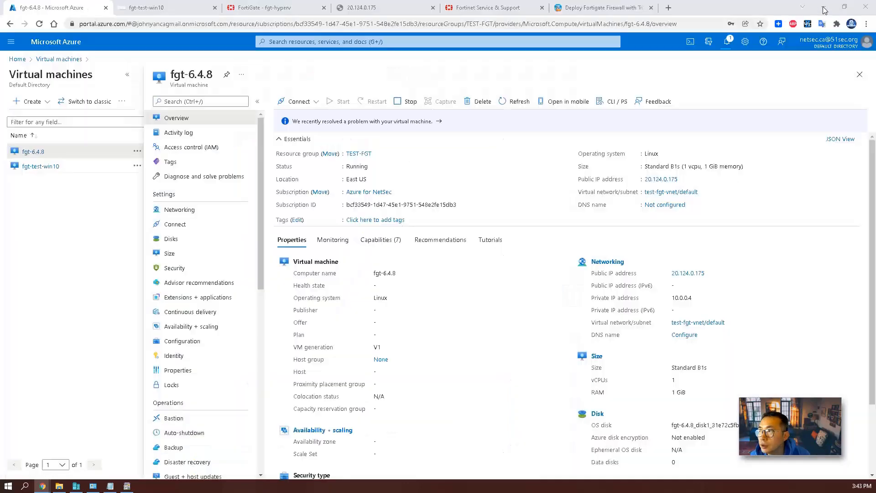
{"action": "left_click", "coordinate": [111, 171]}
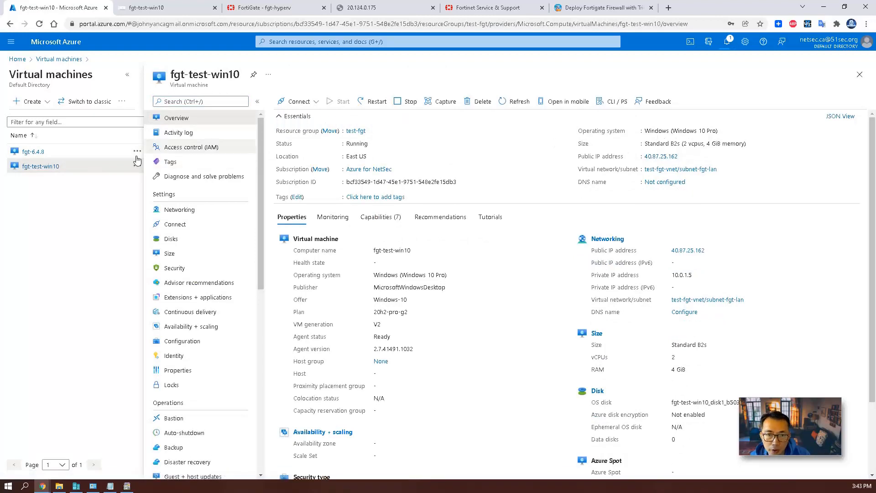
{"action": "left_click", "coordinate": [184, 8]}
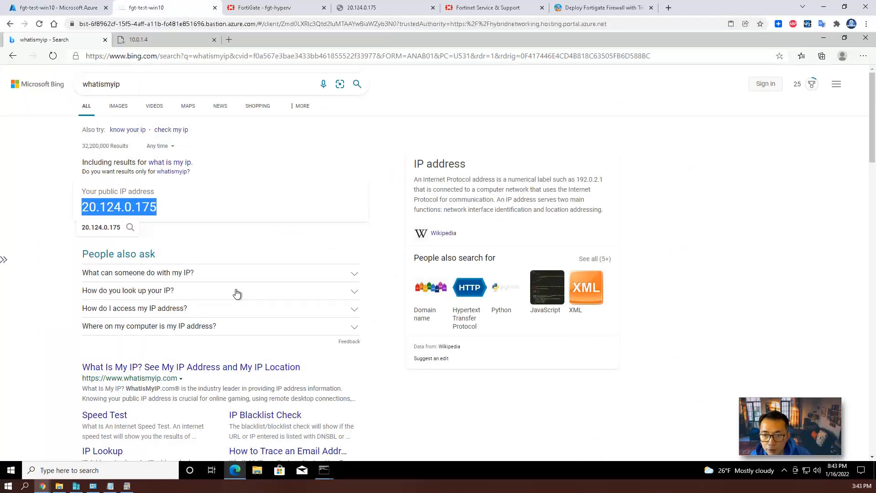
Run a speedtest.net test from the Windows VM: 529.57 Mbps down, 929.03 up.
{"action": "left_click", "coordinate": [190, 40]}
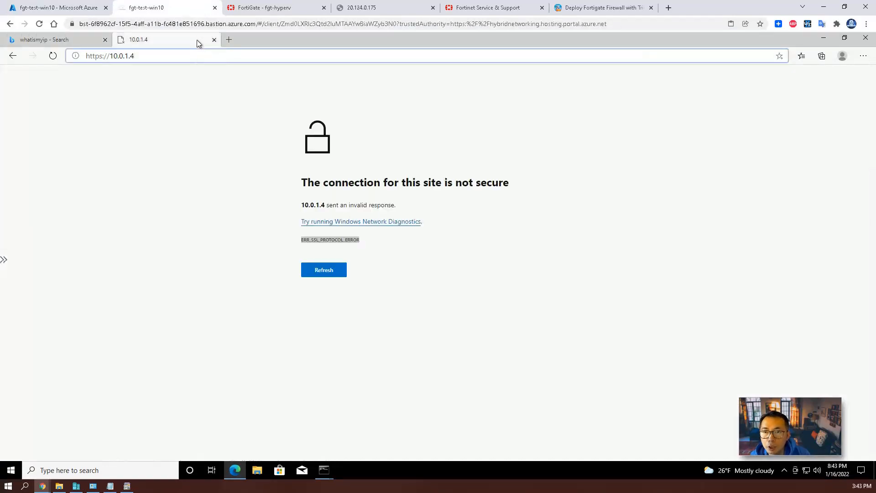
{"action": "key", "text": "ctrl+a"}
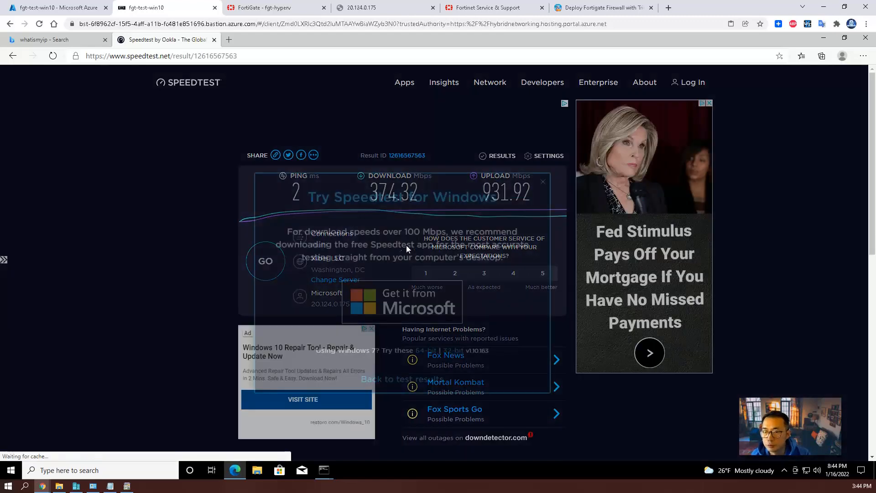
{"action": "left_click", "coordinate": [545, 184]}
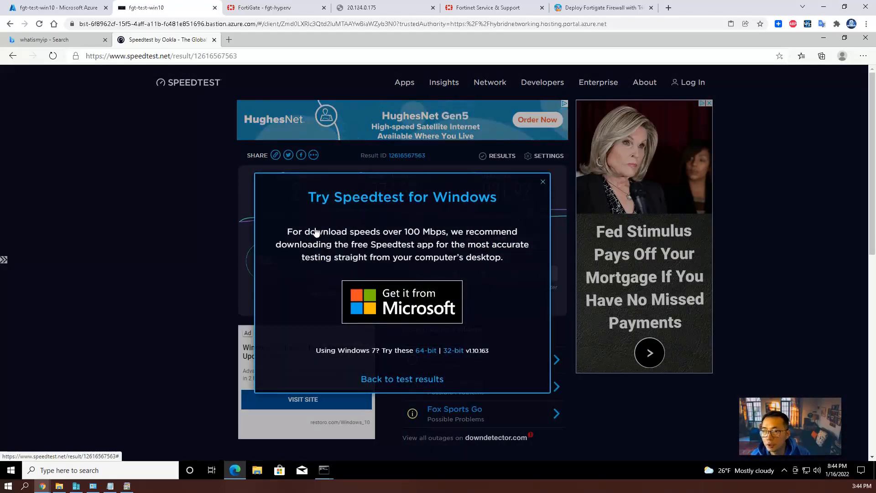
{"action": "left_click", "coordinate": [265, 260]}
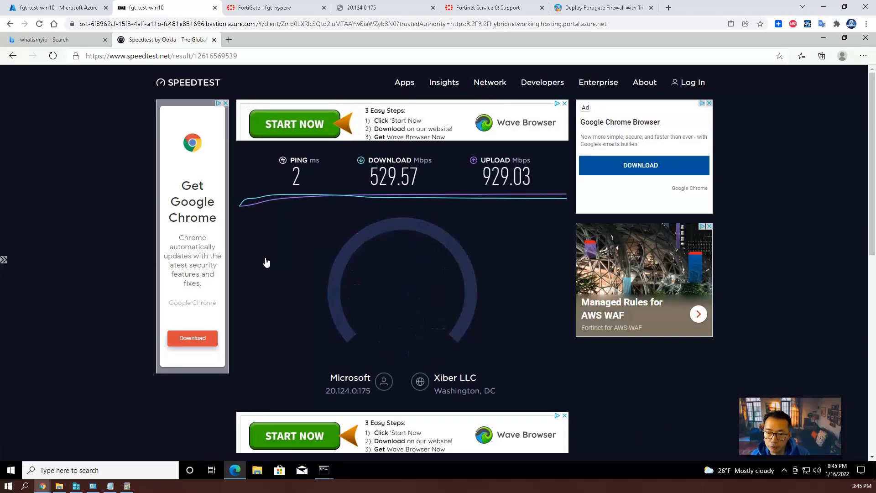
{"action": "left_click", "coordinate": [279, 7]}
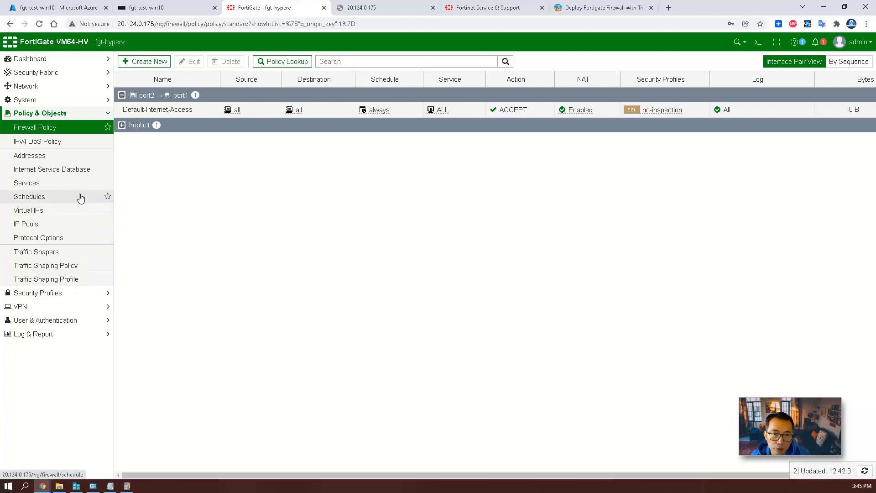
Open FortiGate's Forward Traffic log and scroll through 10.0.1.5's Default-Internet-Access sessions.
{"action": "left_click", "coordinate": [95, 334]}
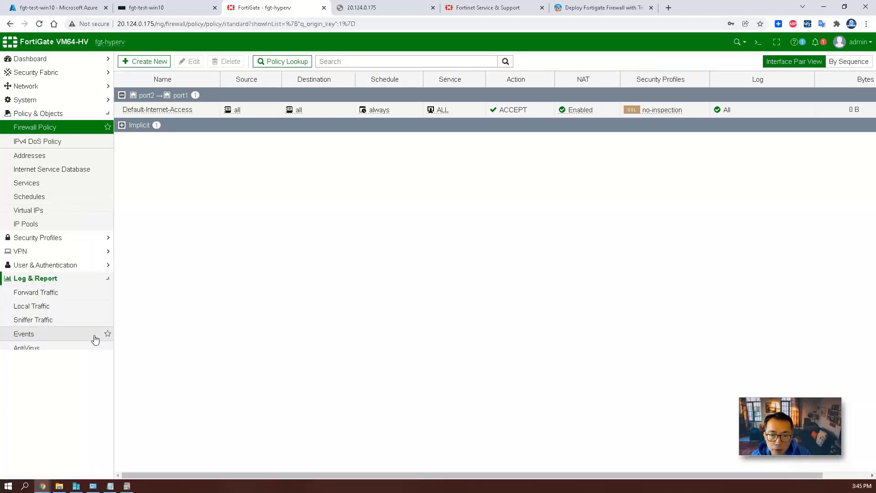
{"action": "left_click", "coordinate": [73, 194]}
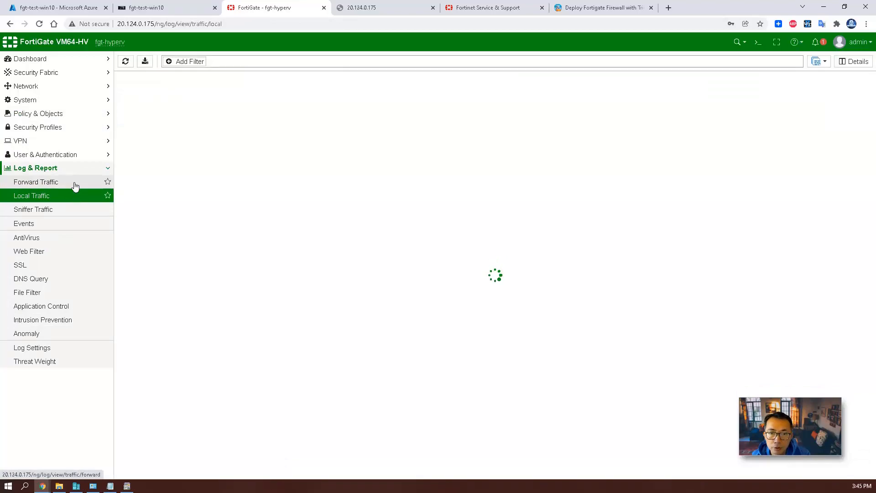
{"action": "left_click", "coordinate": [75, 184]}
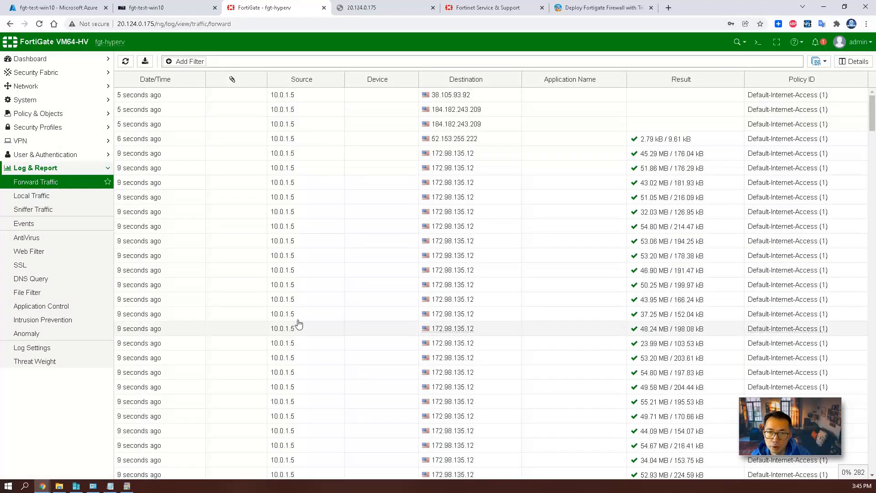
{"action": "scroll", "coordinate": [301, 320], "scroll_direction": "down", "scroll_amount": 1}
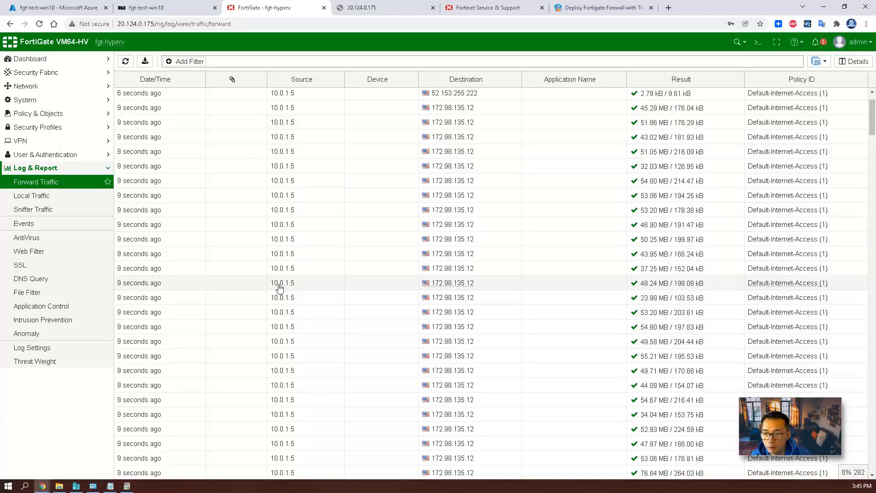
{"action": "scroll", "coordinate": [456, 256], "scroll_direction": "down", "scroll_amount": 15}
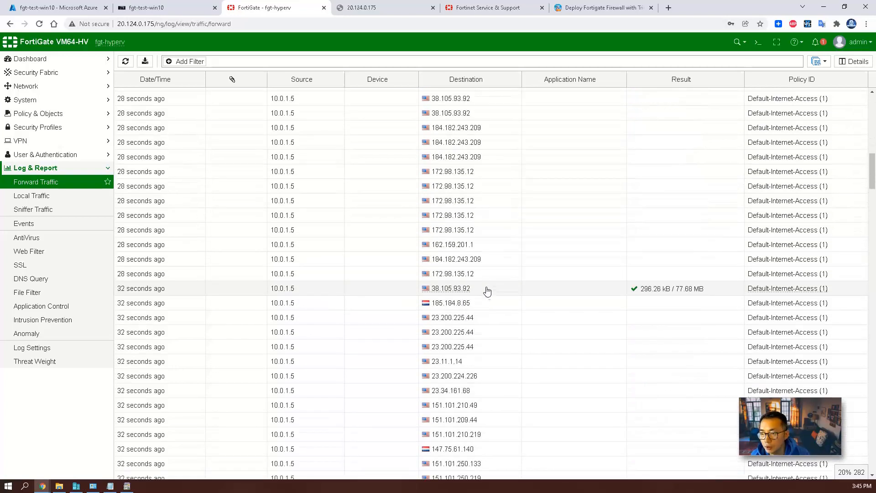
{"action": "scroll", "coordinate": [490, 291], "scroll_direction": "down", "scroll_amount": 3}
{"action": "scroll", "coordinate": [497, 295], "scroll_direction": "up", "scroll_amount": 4}
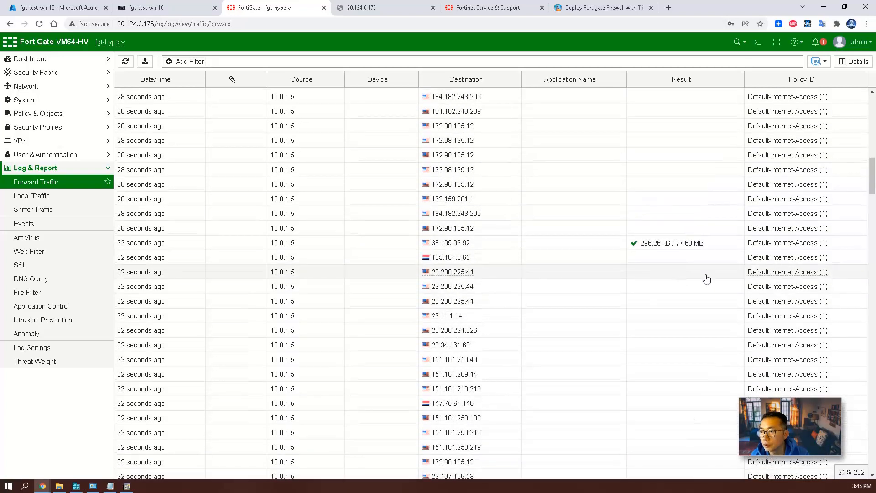